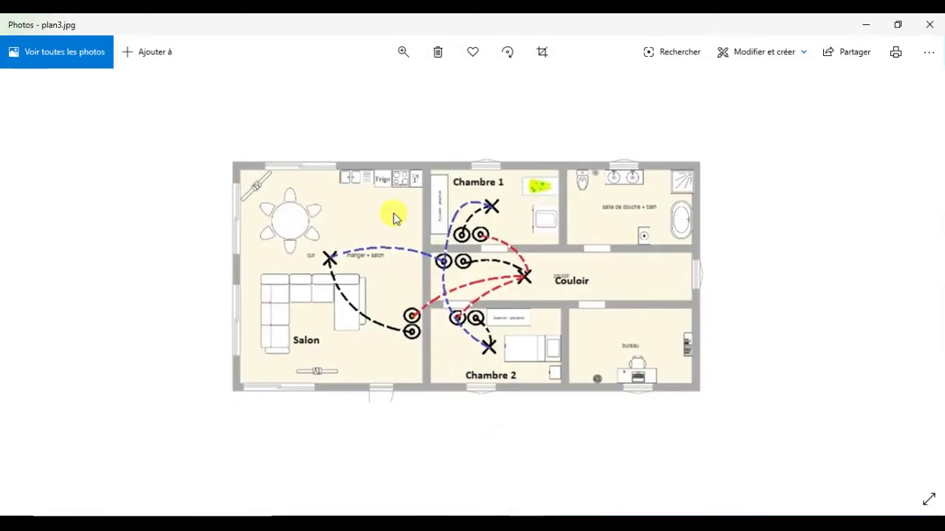
Step: Enlarge the house plan plan3.jpg and examine the lighting points and push-button links in Salon, Couloir, Chambre 1 and Chambre 2
{"action": "key", "text": "Right"}
{"action": "left_click", "coordinate": [402, 57]}
{"action": "left_click_drag", "start_coordinate": [367, 90], "coordinate": [375, 89]}
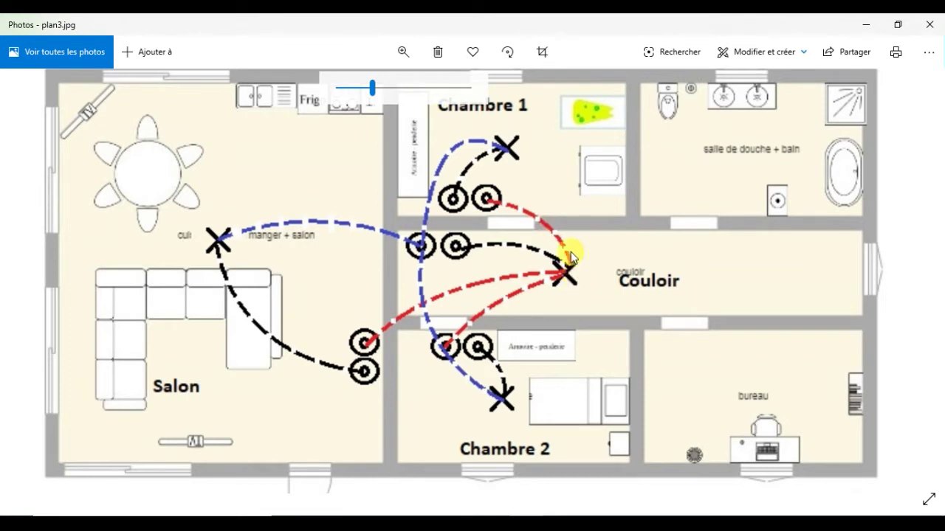
{"action": "left_click", "coordinate": [457, 249]}
{"action": "left_click", "coordinate": [491, 461]}
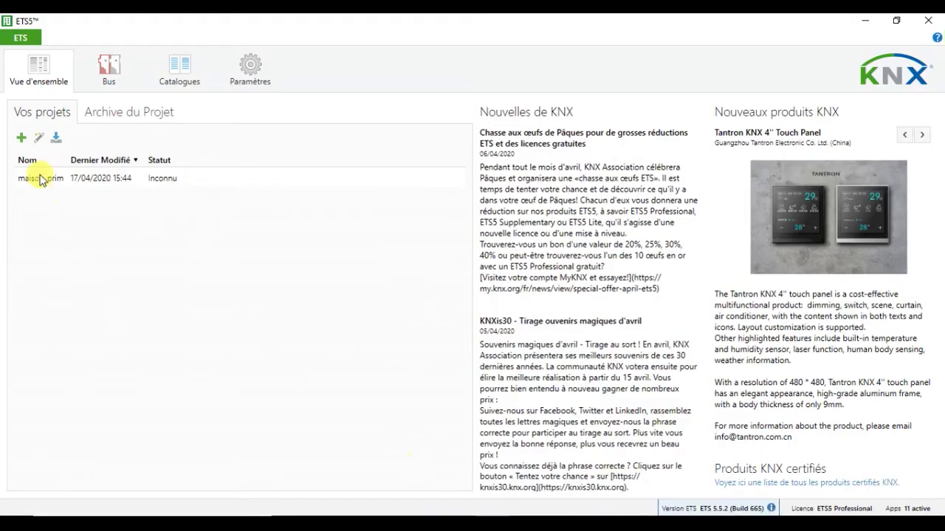
Step: Create an ETS5 project named "projet maison 2" with an IP backbone, a TP line 1.1 and three-level group addresses
{"action": "left_click", "coordinate": [22, 138]}
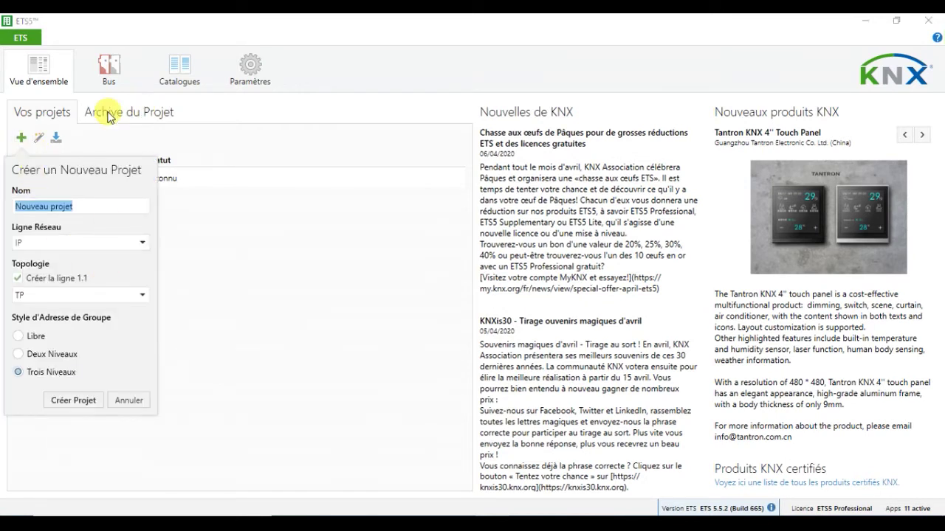
{"action": "type", "text": "projet maison2"}
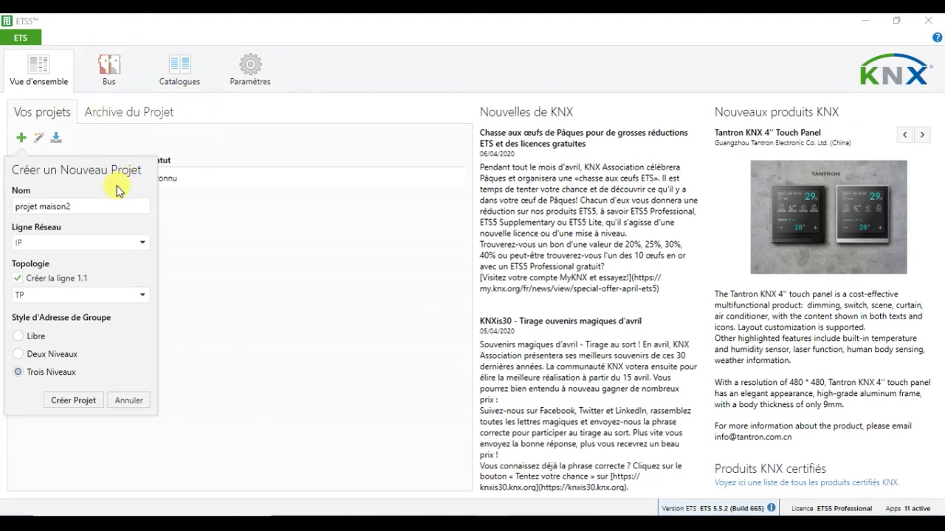
{"action": "left_click", "coordinate": [68, 207]}
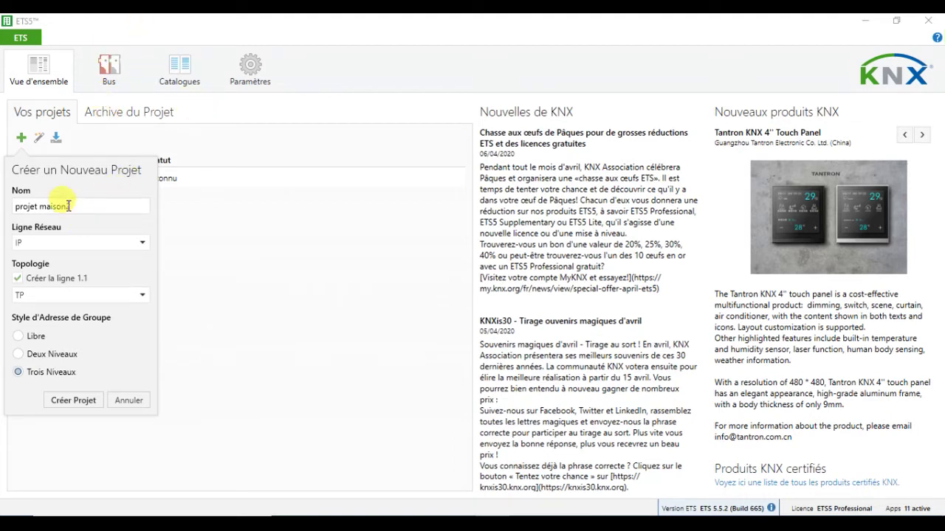
{"action": "left_click", "coordinate": [27, 244]}
{"action": "left_click", "coordinate": [26, 244]}
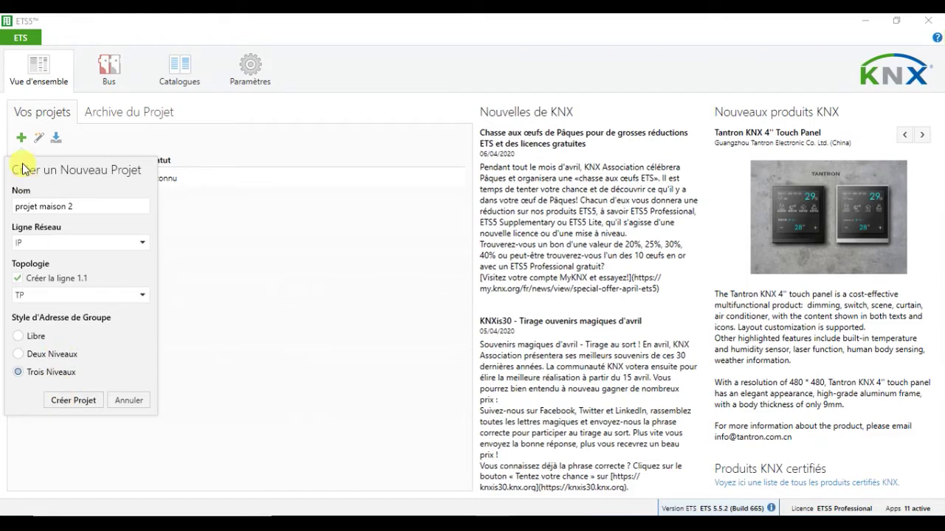
{"action": "left_click", "coordinate": [59, 406]}
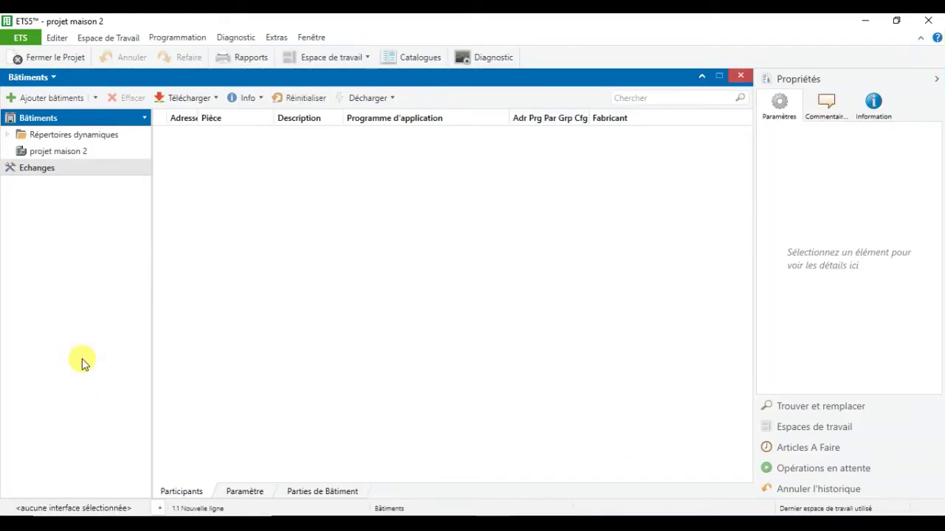
Step: Add three rooms named "chambre 1", "chambre 2" and "salon" to the building projet maison 2
{"action": "left_click", "coordinate": [45, 151]}
{"action": "right_click", "coordinate": [45, 152]}
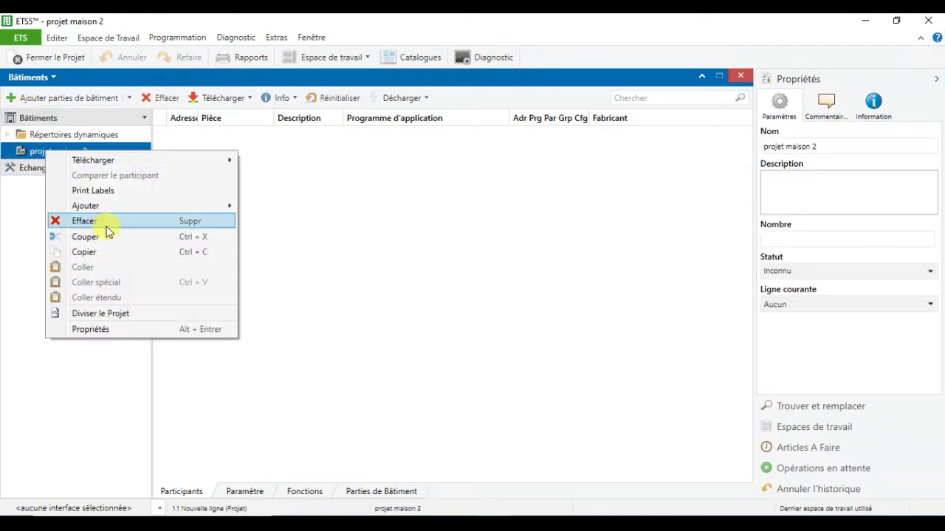
{"action": "mouse_move", "coordinate": [115, 207]}
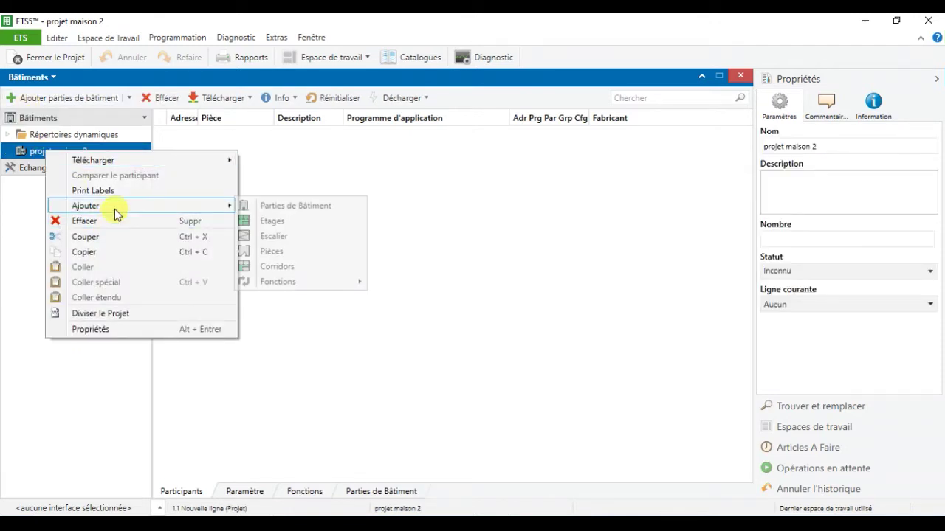
{"action": "left_click", "coordinate": [277, 255]}
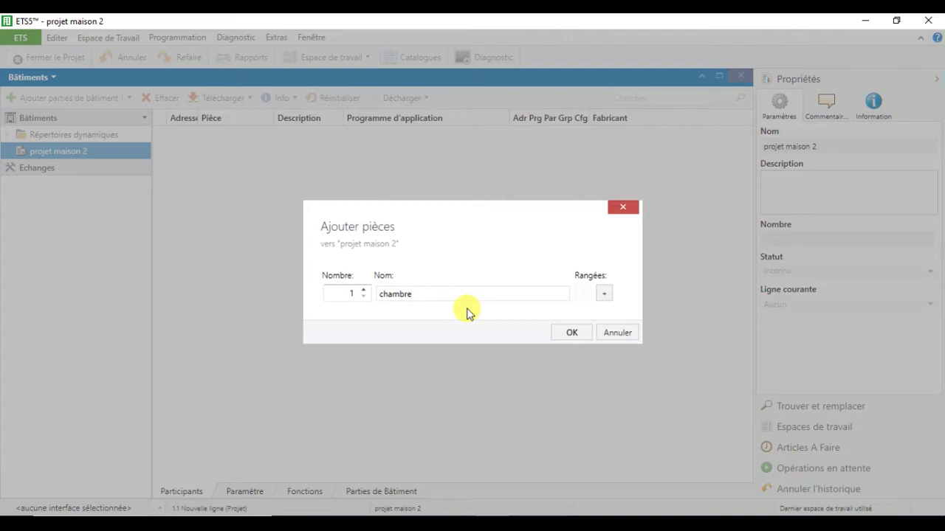
{"action": "left_click", "coordinate": [603, 294]}
{"action": "left_click", "coordinate": [543, 301]}
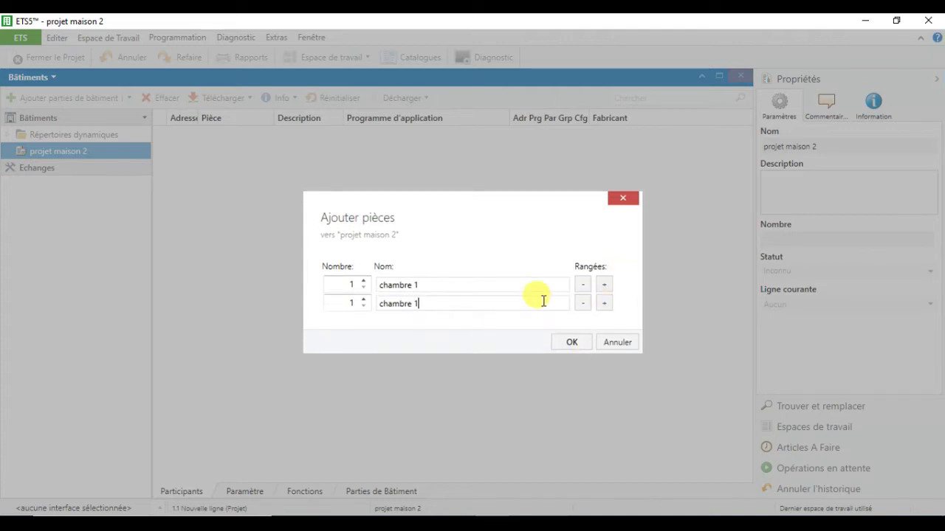
{"action": "left_click", "coordinate": [602, 303]}
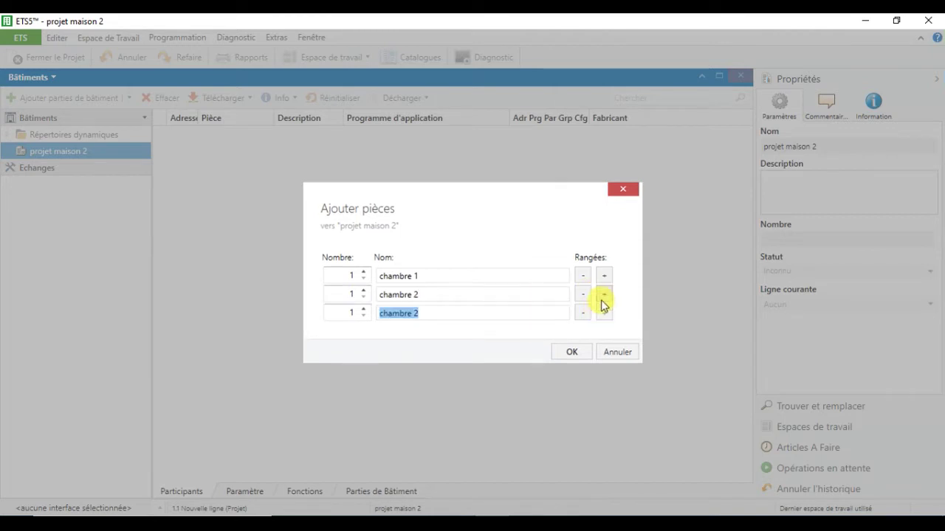
{"action": "type", "text": "sal"}
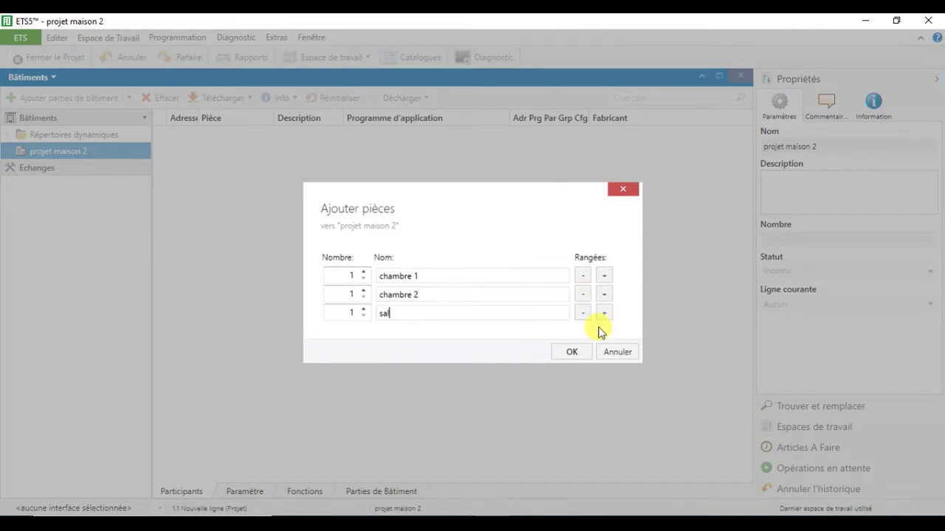
{"action": "type", "text": "on"}
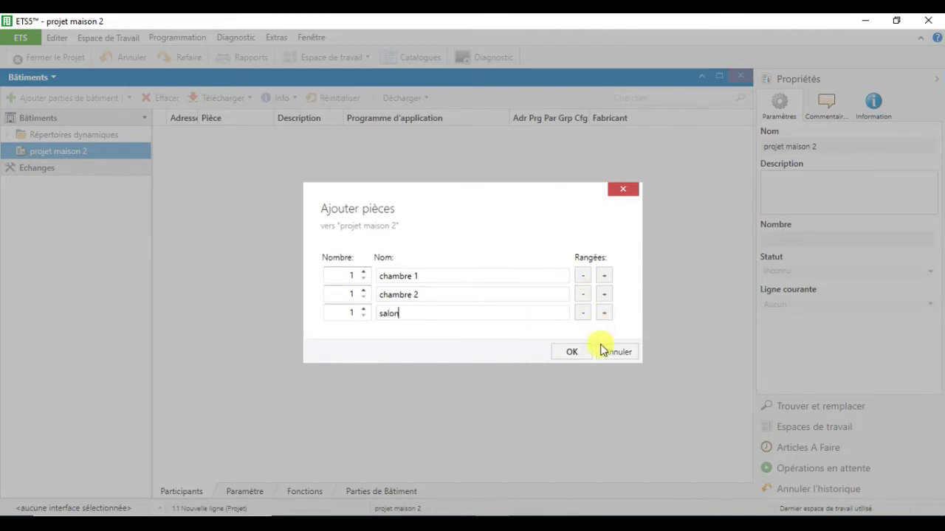
{"action": "left_click", "coordinate": [581, 352]}
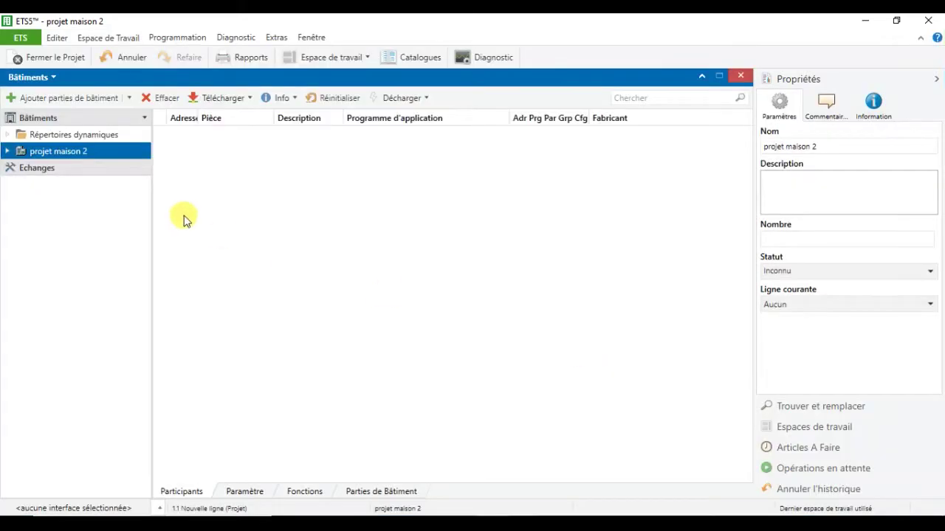
Step: Expand the building projet maison 2 and add a corridor named "couloir" to it
{"action": "left_click", "coordinate": [9, 151]}
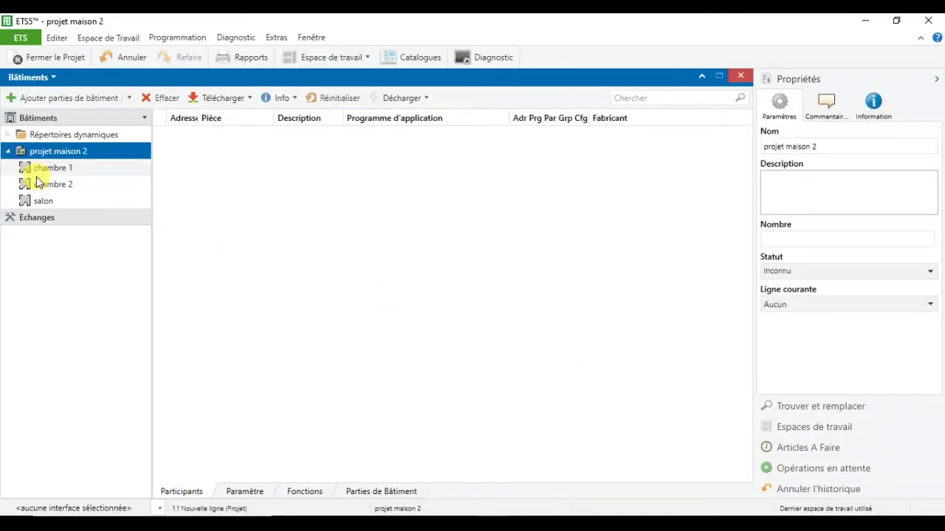
{"action": "right_click", "coordinate": [56, 153]}
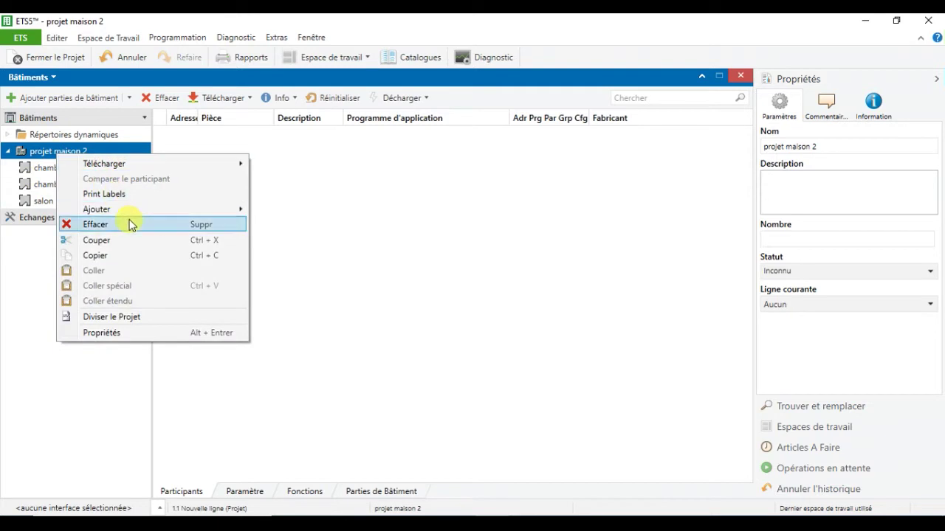
{"action": "mouse_move", "coordinate": [232, 209]}
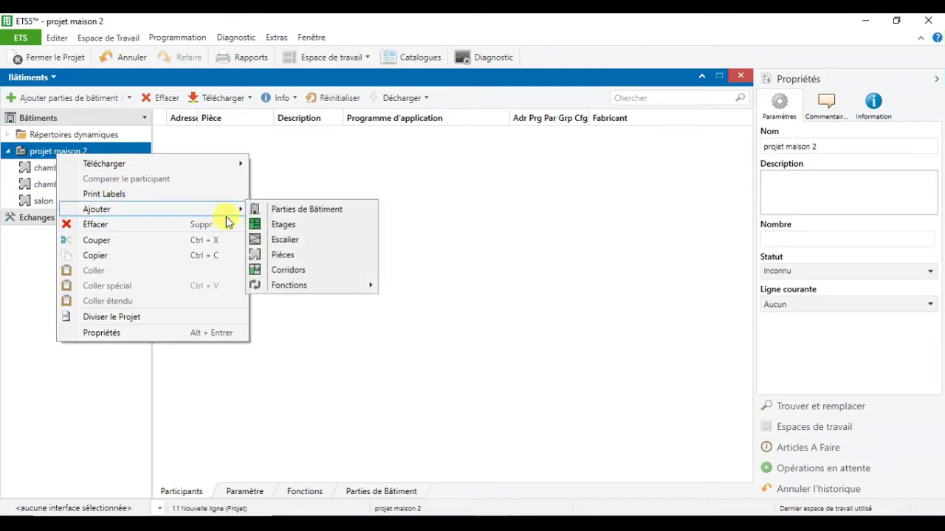
{"action": "left_click", "coordinate": [289, 270]}
{"action": "type", "text": "couloir"}
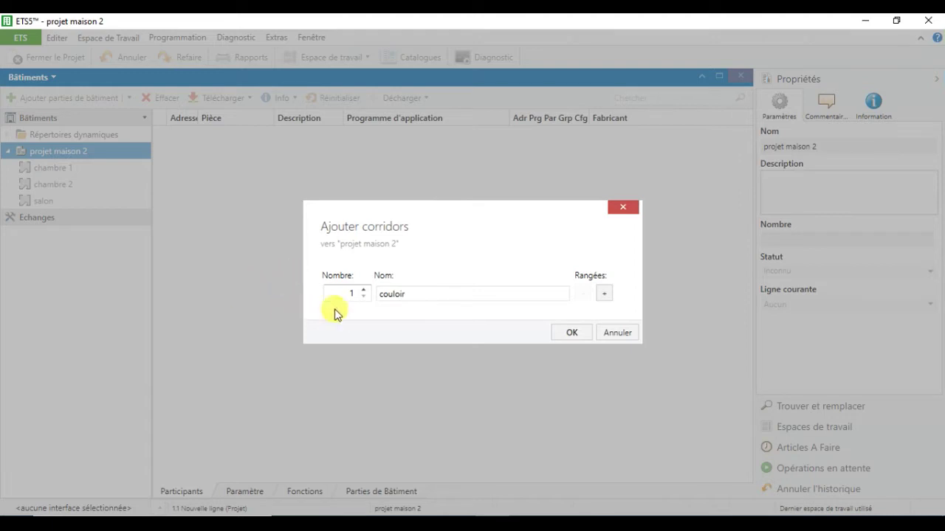
{"action": "left_click", "coordinate": [569, 331]}
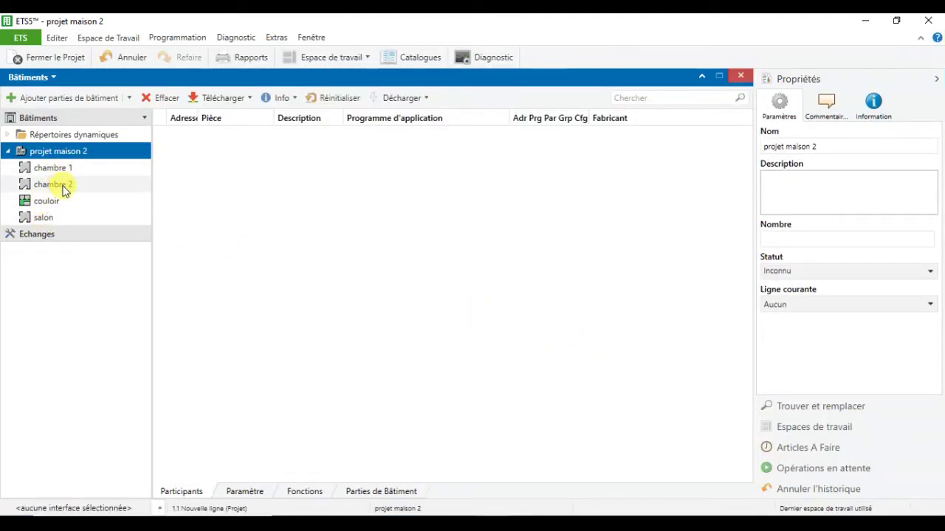
Step: Add an electrical cabinet named "tableau generale" to the couloir corridor
{"action": "right_click", "coordinate": [52, 204]}
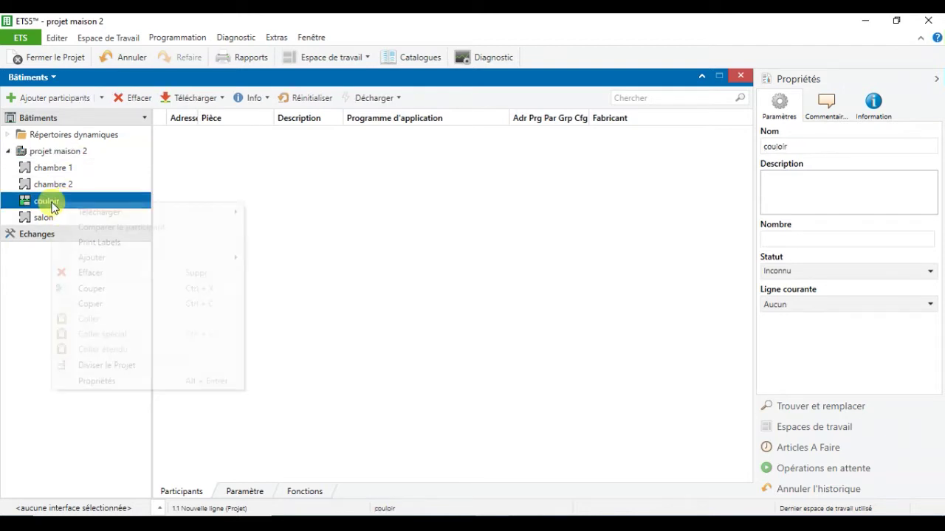
{"action": "mouse_move", "coordinate": [116, 257]}
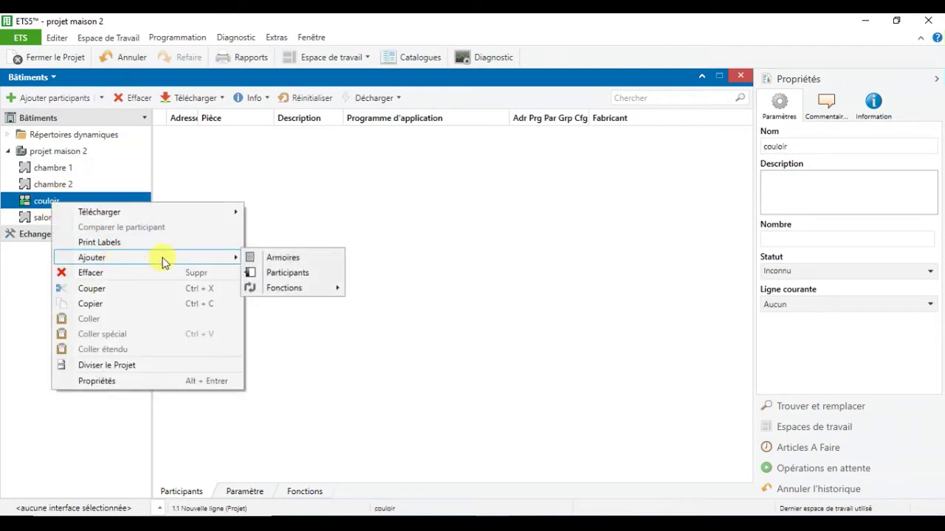
{"action": "left_click", "coordinate": [270, 254]}
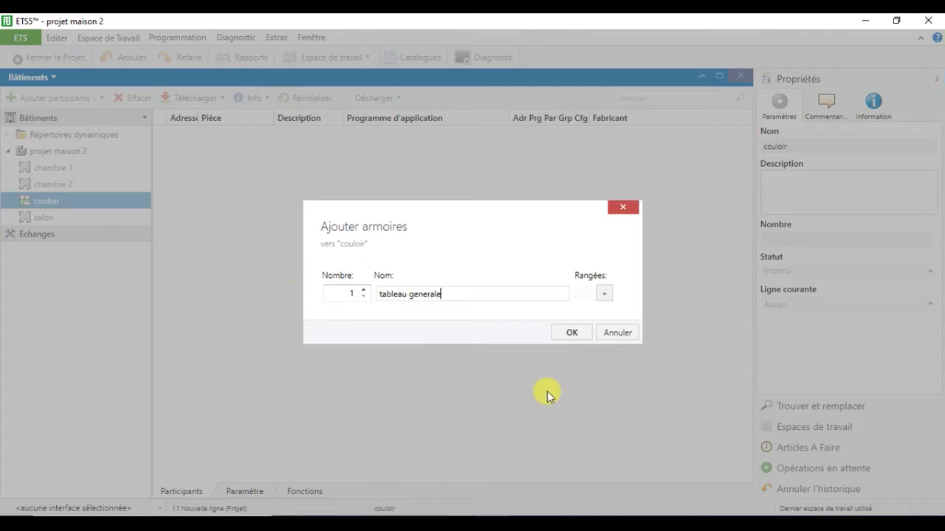
{"action": "left_click", "coordinate": [570, 333]}
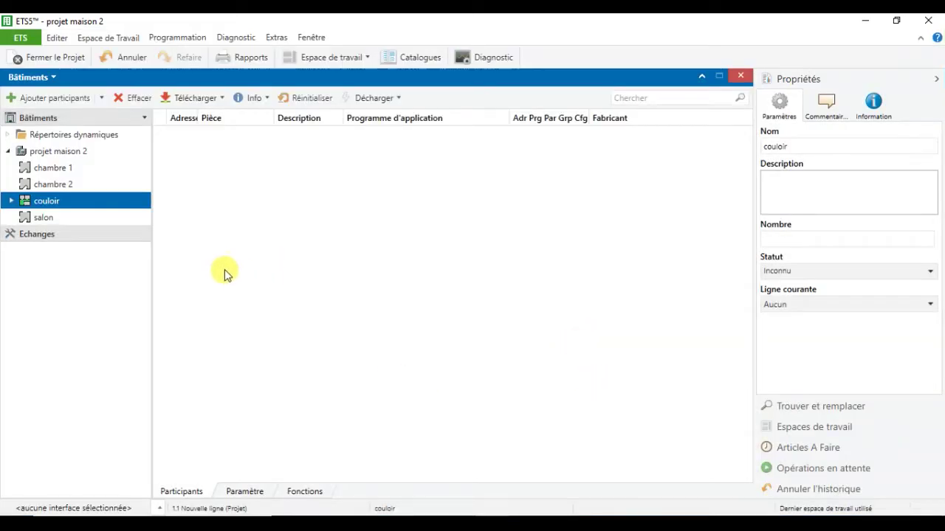
Step: Start adding a device to chambre 1 and search the product catalogue for "poussoi"
{"action": "left_click", "coordinate": [68, 167]}
{"action": "right_click", "coordinate": [68, 168]}
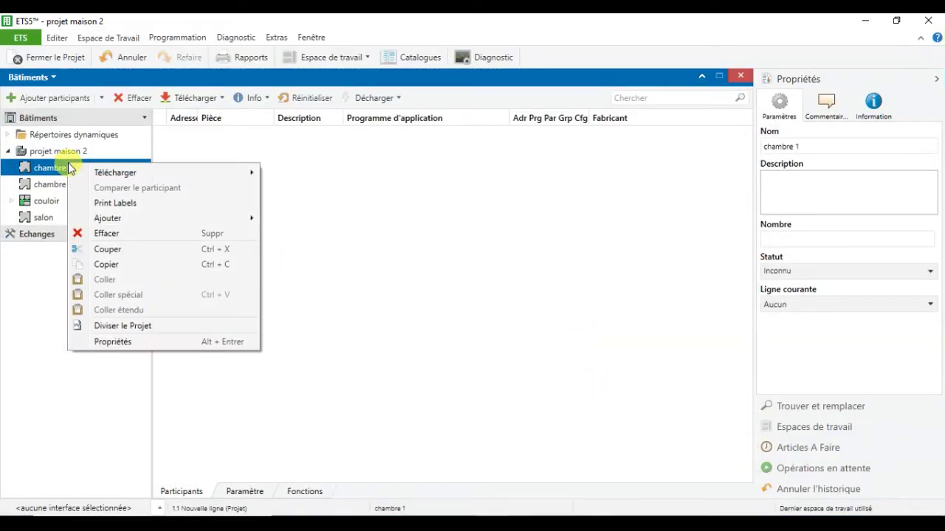
{"action": "mouse_move", "coordinate": [183, 220]}
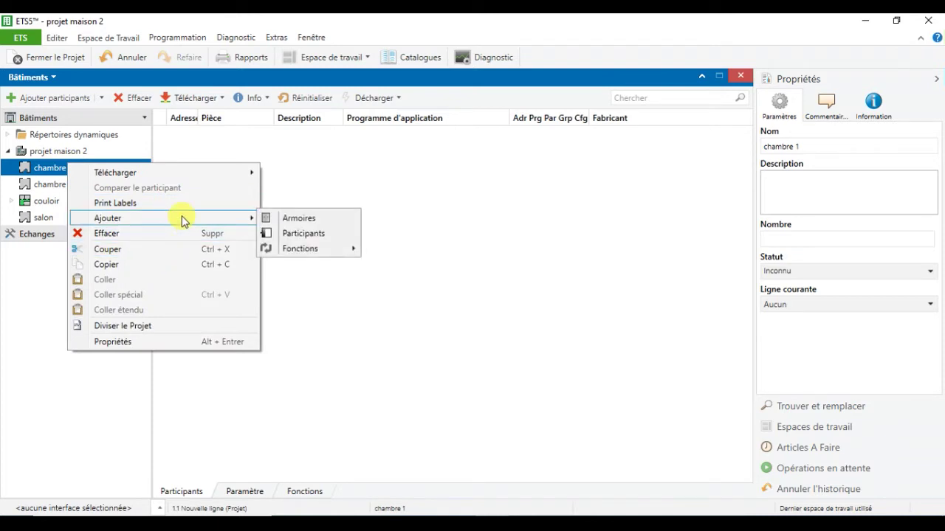
{"action": "left_click", "coordinate": [288, 234]}
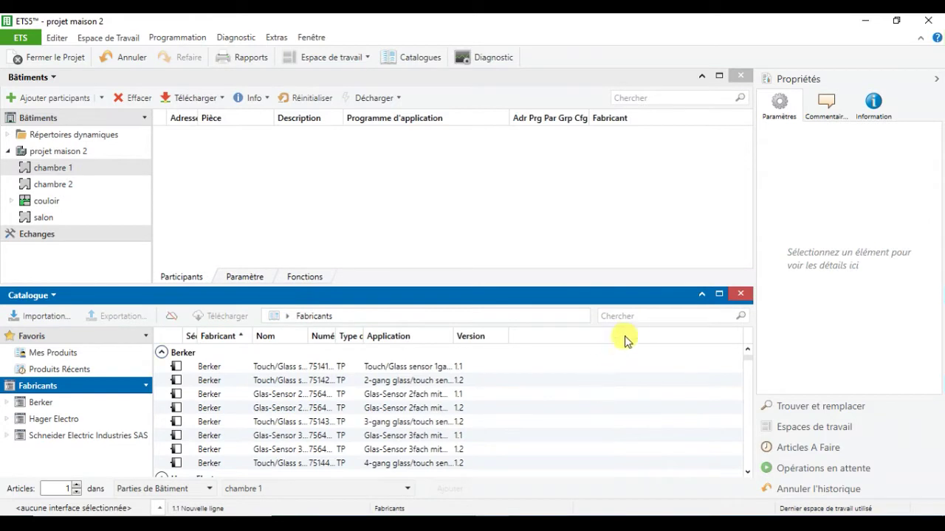
{"action": "left_click", "coordinate": [635, 315]}
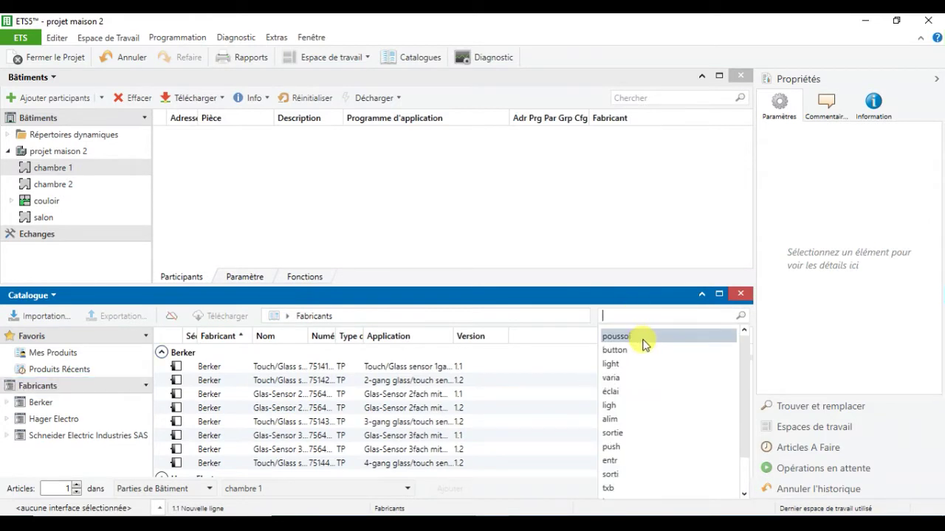
{"action": "left_click", "coordinate": [644, 337]}
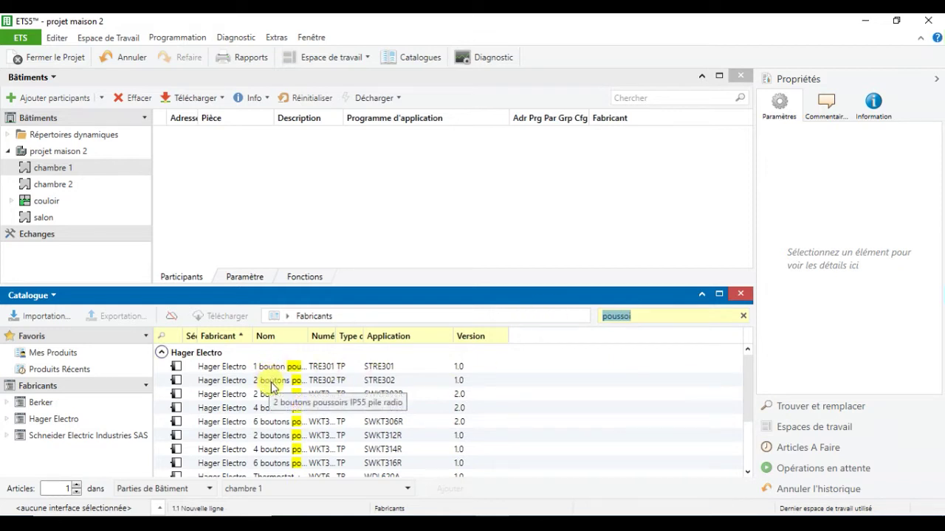
Step: Widen the catalogue's name and number columns and select the Hager Electro "2 boutons poussoirs" with application WFL302A V1.0
{"action": "left_click_drag", "start_coordinate": [309, 336], "coordinate": [419, 344]}
{"action": "scroll", "coordinate": [347, 411], "scroll_direction": "down", "scroll_amount": 2}
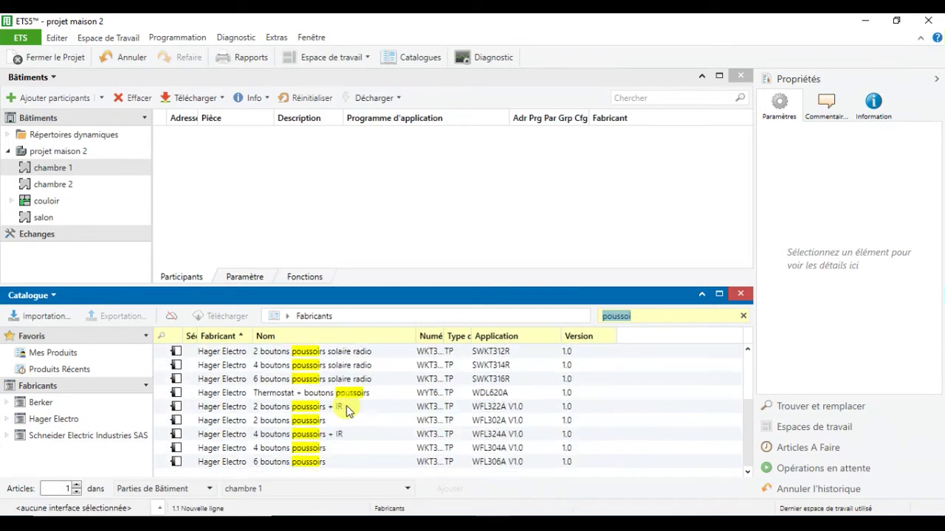
{"action": "left_click", "coordinate": [296, 421]}
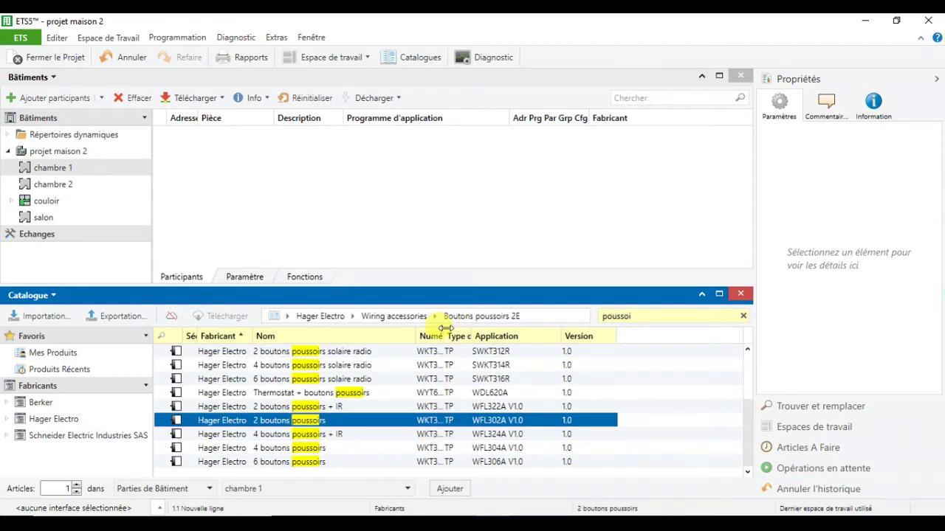
{"action": "left_click_drag", "start_coordinate": [445, 336], "coordinate": [501, 336]}
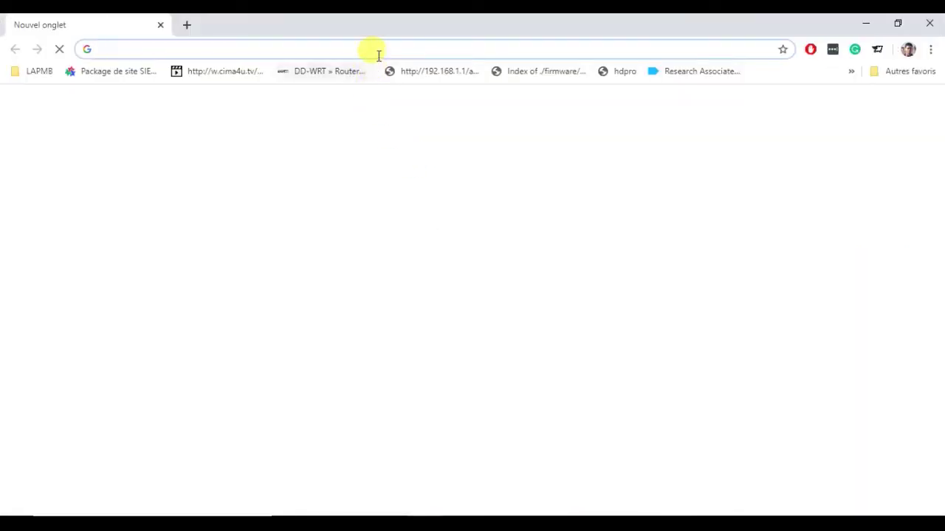
Step: Switch to the web browser and search Google for the push-button reference "wkt312"
{"action": "type", "text": "w"}
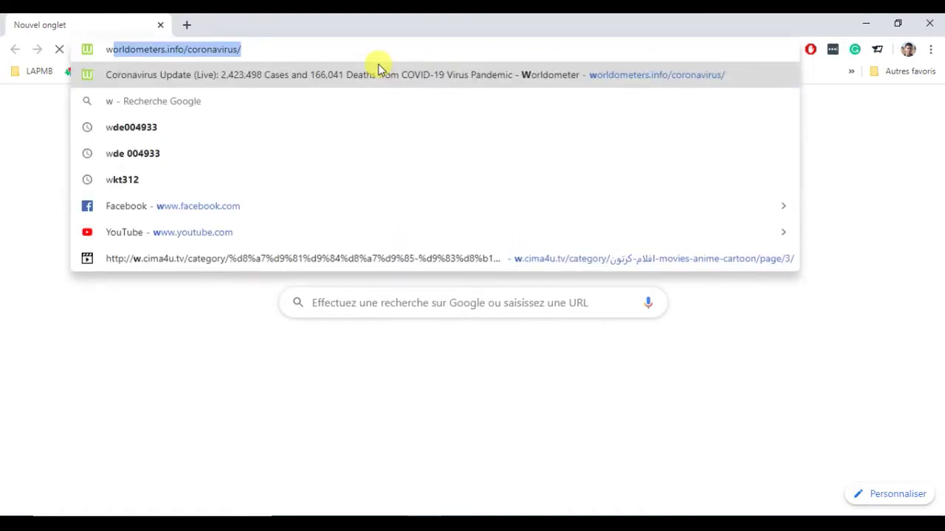
{"action": "type", "text": "kt"}
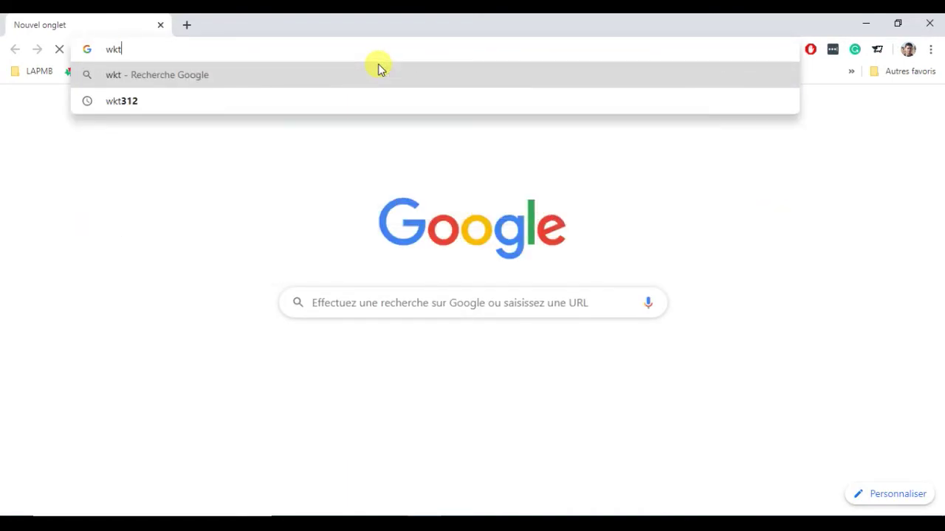
{"action": "type", "text": "312"}
{"action": "key", "text": "Return"}
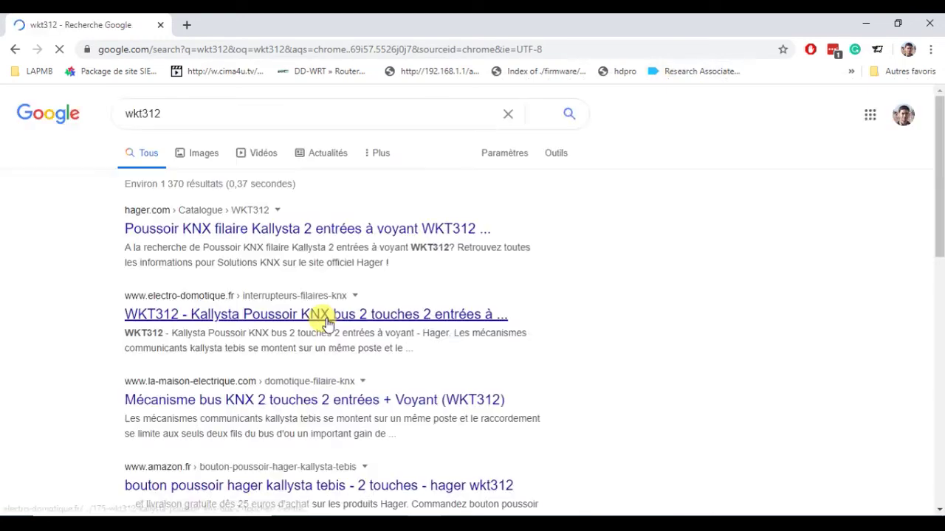
Step: Look through the image results for the WKT312 and enlarge the Hager pictures of the mechanism and its white cover
{"action": "left_click", "coordinate": [193, 153]}
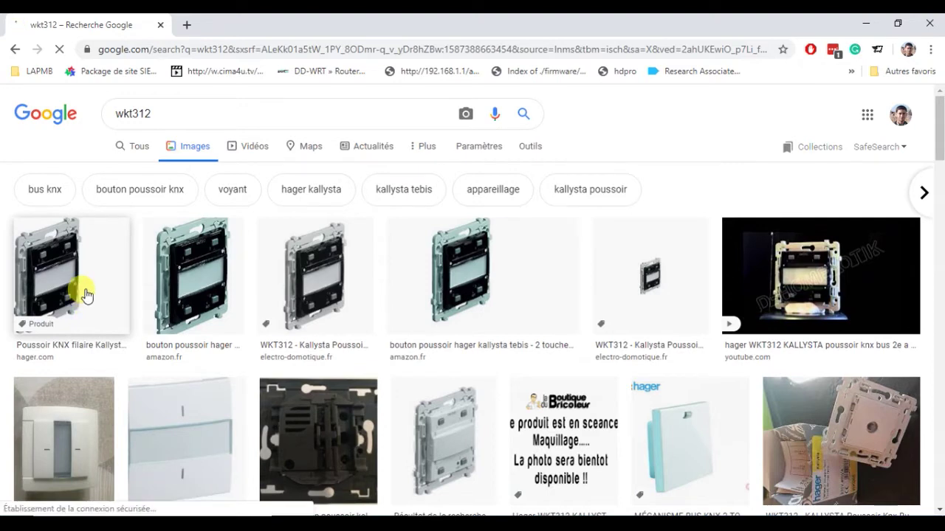
{"action": "left_click", "coordinate": [86, 295]}
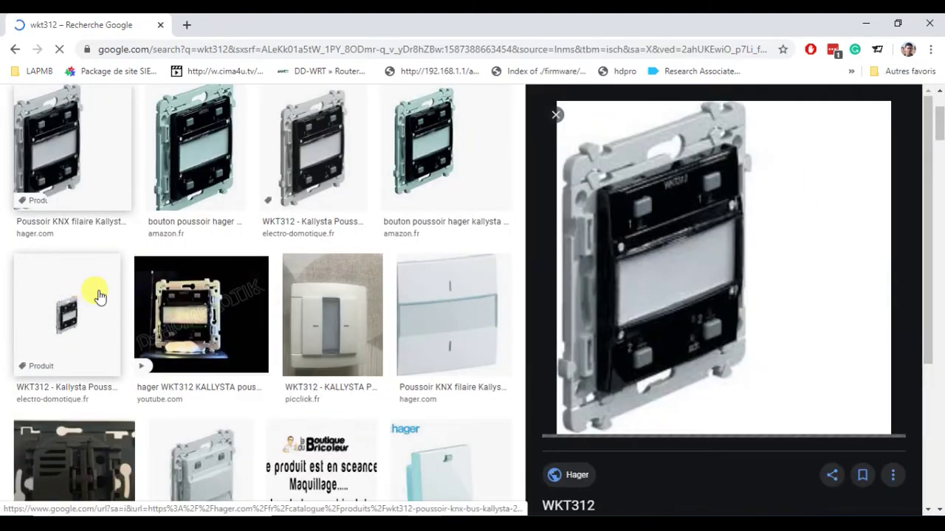
{"action": "left_click", "coordinate": [433, 327]}
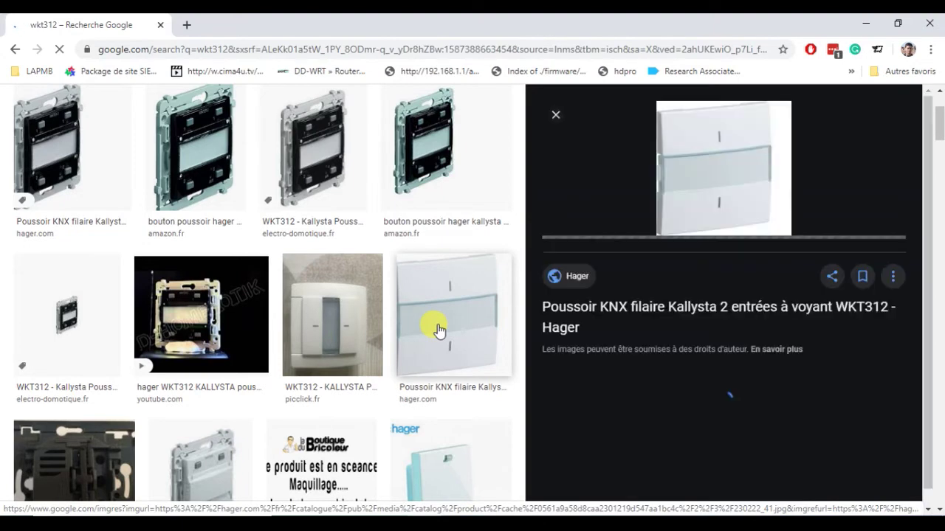
Step: Return to ETS5 and add the selected WKT312 "2 boutons poussoirs" device to chambre 1
{"action": "left_click", "coordinate": [864, 23]}
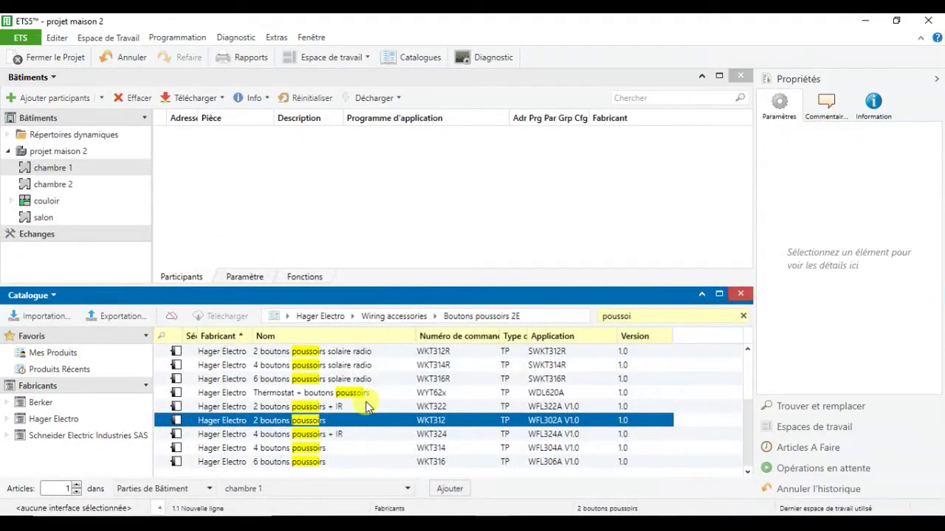
{"action": "left_click_drag", "start_coordinate": [263, 425], "coordinate": [74, 170]}
{"action": "left_click_drag", "start_coordinate": [73, 170], "coordinate": [74, 170]}
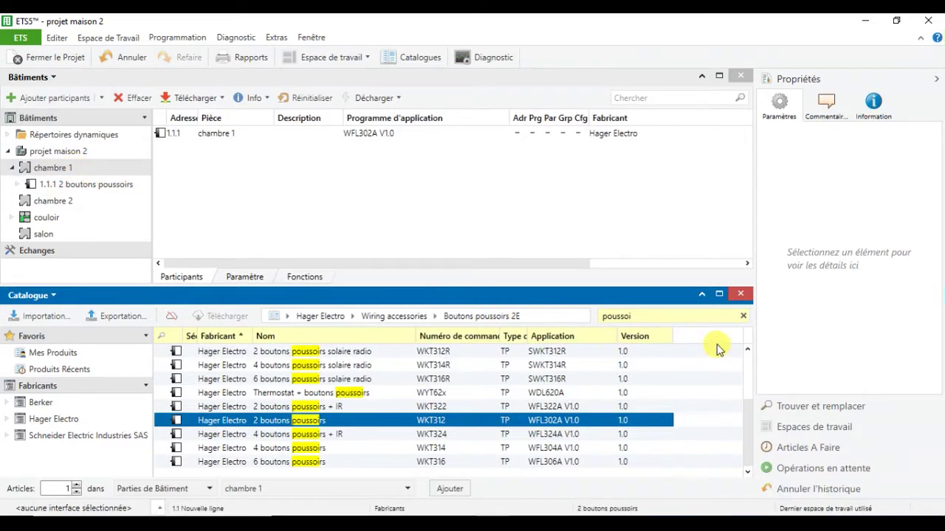
Step: Search the catalogue for "entré" and select the Hager Electro "2 entrées à encastrer" module TXB302
{"action": "left_click", "coordinate": [653, 319]}
{"action": "key", "text": "Up"}
{"action": "key", "text": "Up"}
{"action": "key", "text": "Up"}
{"action": "key", "text": "Up"}
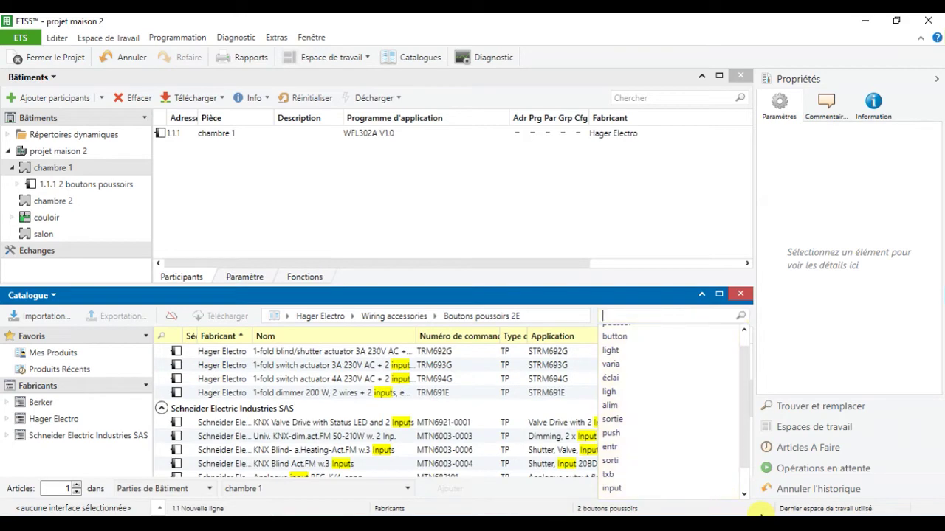
{"action": "key", "text": "End"}
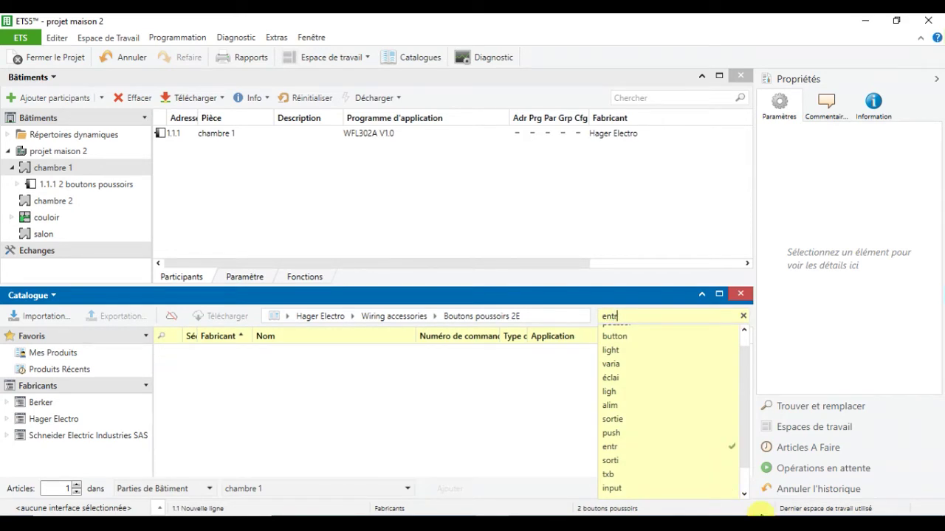
{"action": "type", "text": "é"}
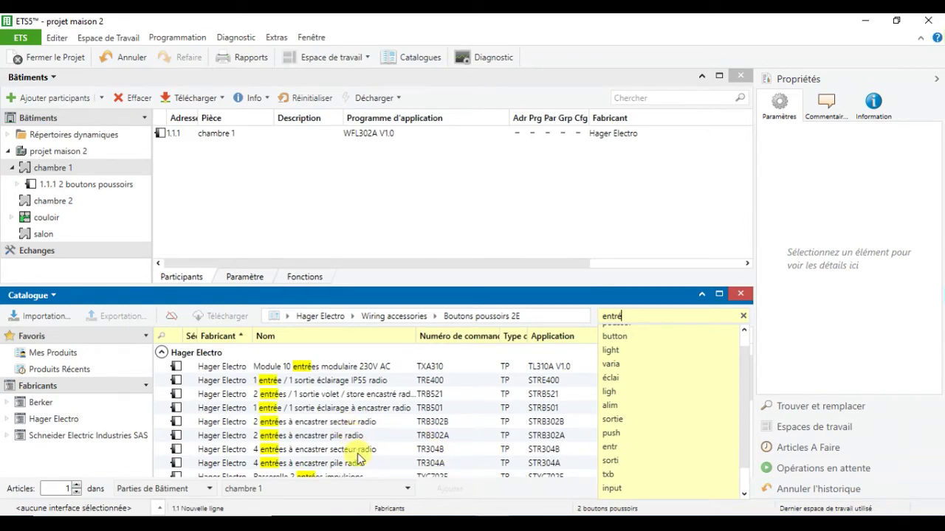
{"action": "scroll", "coordinate": [358, 454], "scroll_direction": "down", "scroll_amount": 3}
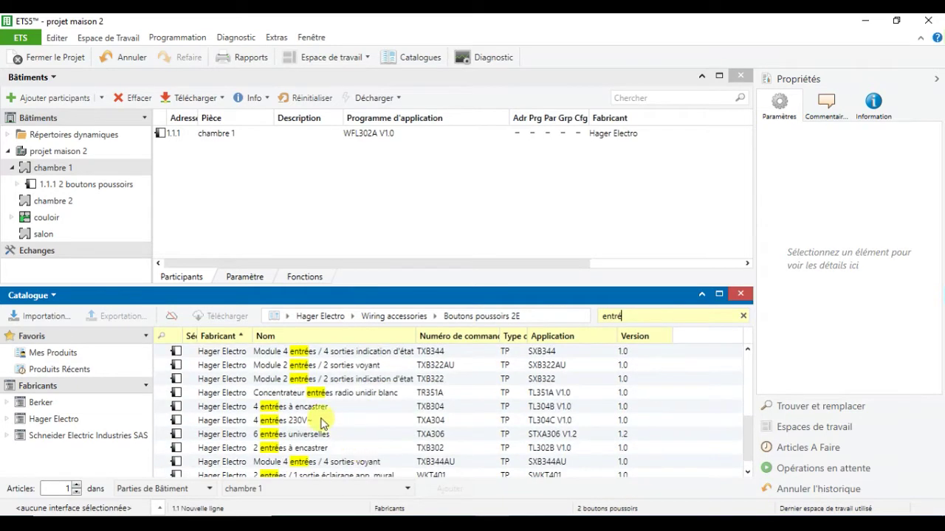
{"action": "left_click", "coordinate": [287, 450]}
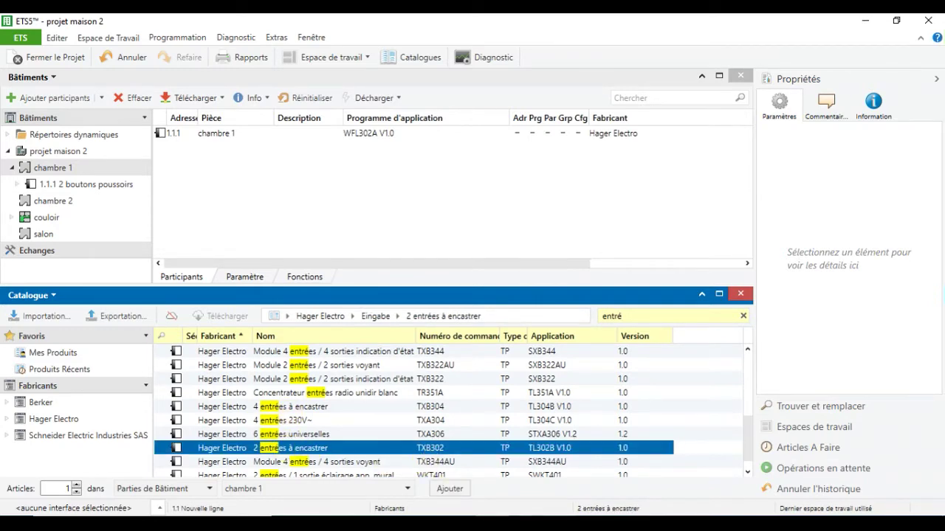
Step: Switch to the web browser, search Google for the reference "txb302" and show its image results
{"action": "key", "text": "alt+Tab"}
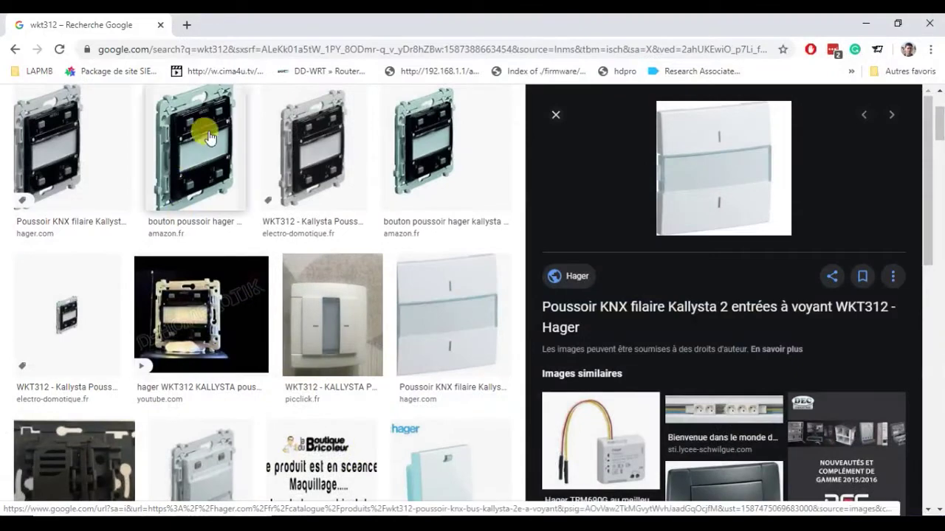
{"action": "left_click", "coordinate": [259, 48]}
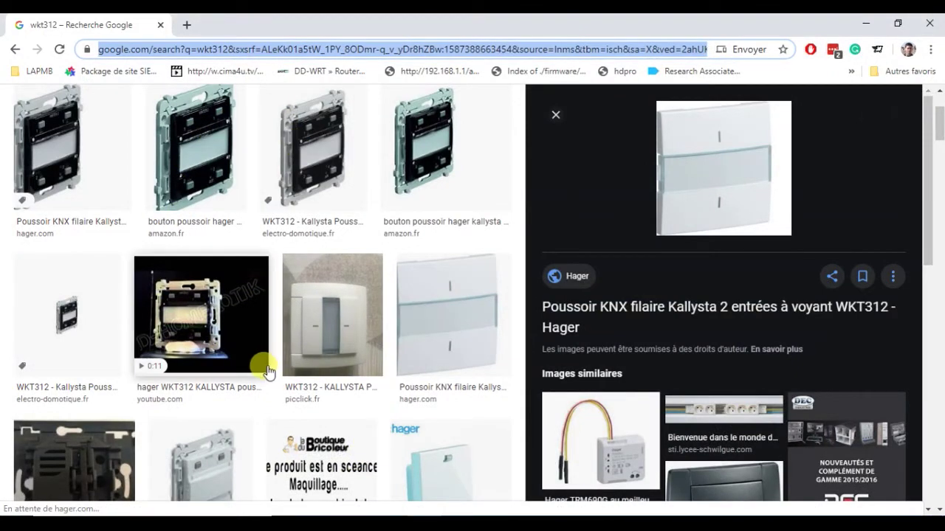
{"action": "type", "text": "txb3"}
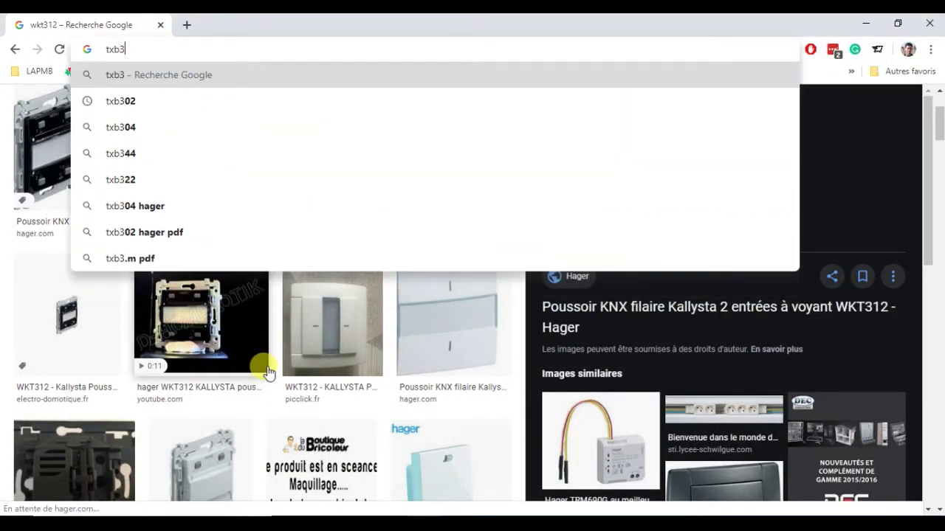
{"action": "type", "text": "03"}
{"action": "key", "text": "Return"}
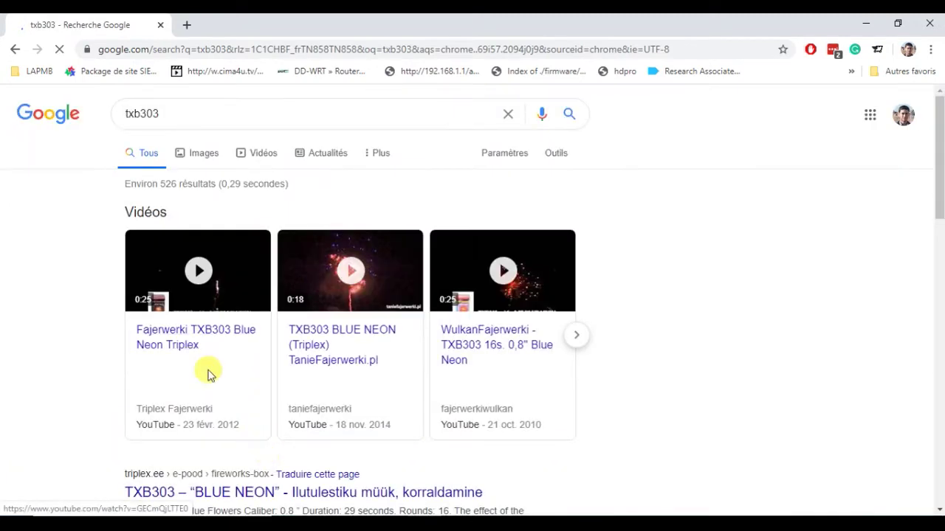
{"action": "left_click", "coordinate": [176, 116]}
{"action": "key", "text": "BackSpace"}
{"action": "type", "text": "2"}
{"action": "key", "text": "Return"}
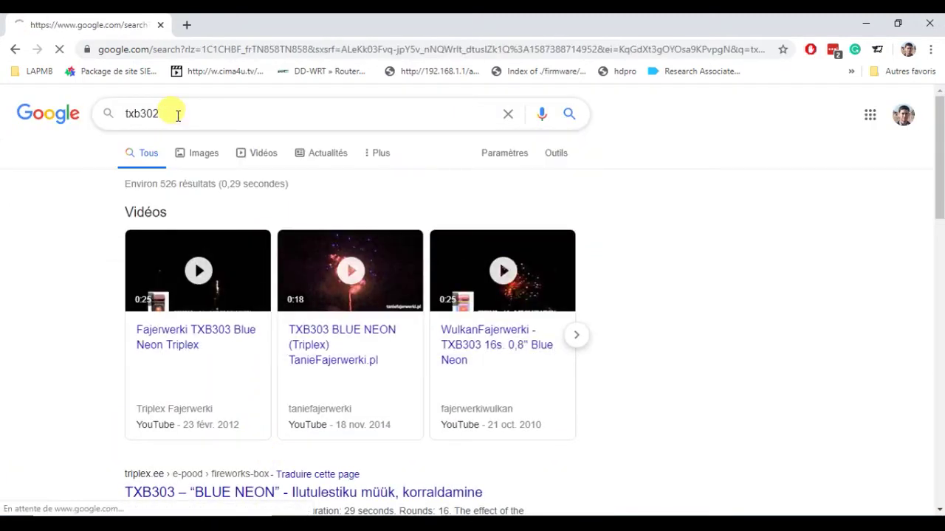
{"action": "left_click", "coordinate": [206, 156]}
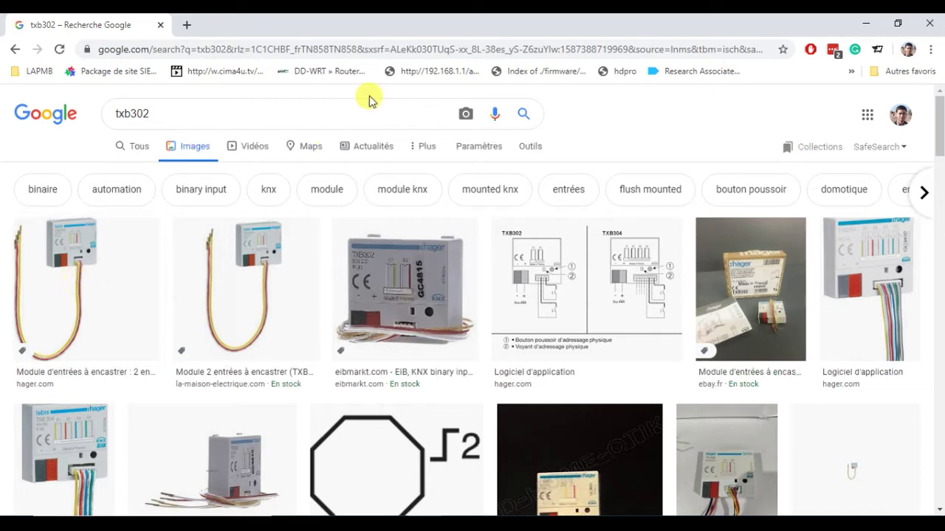
Step: Return to ETS5 and add the TXB302 "2 entrées à encastrer" module to both chambre 2 and salon
{"action": "left_click", "coordinate": [872, 23]}
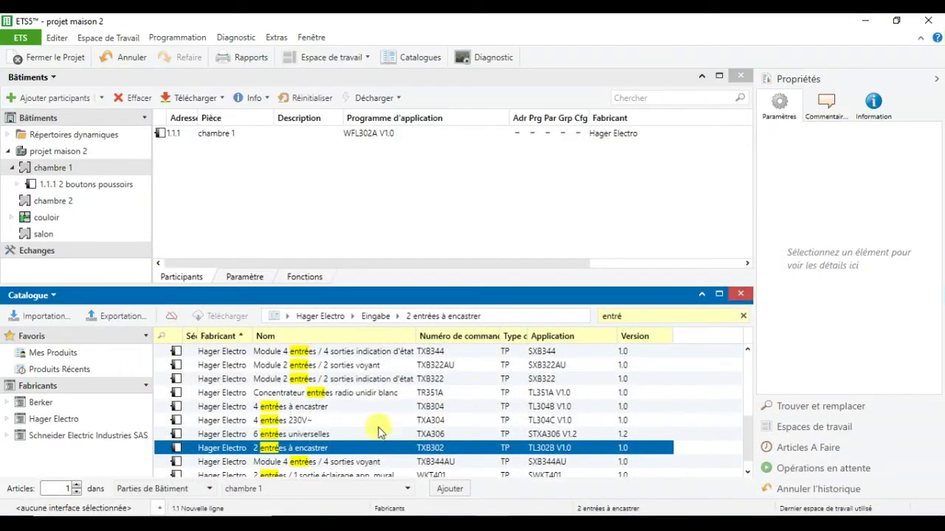
{"action": "left_click_drag", "start_coordinate": [295, 448], "coordinate": [84, 204]}
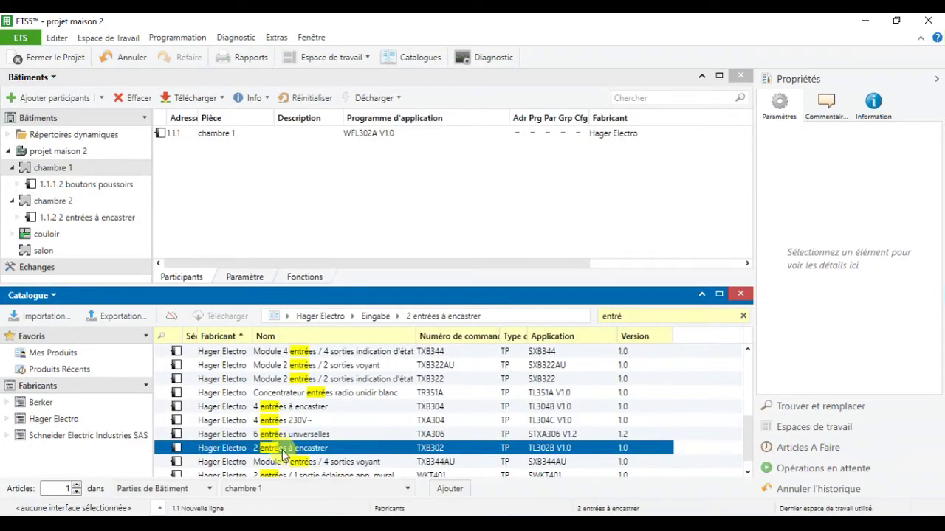
{"action": "left_click_drag", "start_coordinate": [282, 453], "coordinate": [103, 253]}
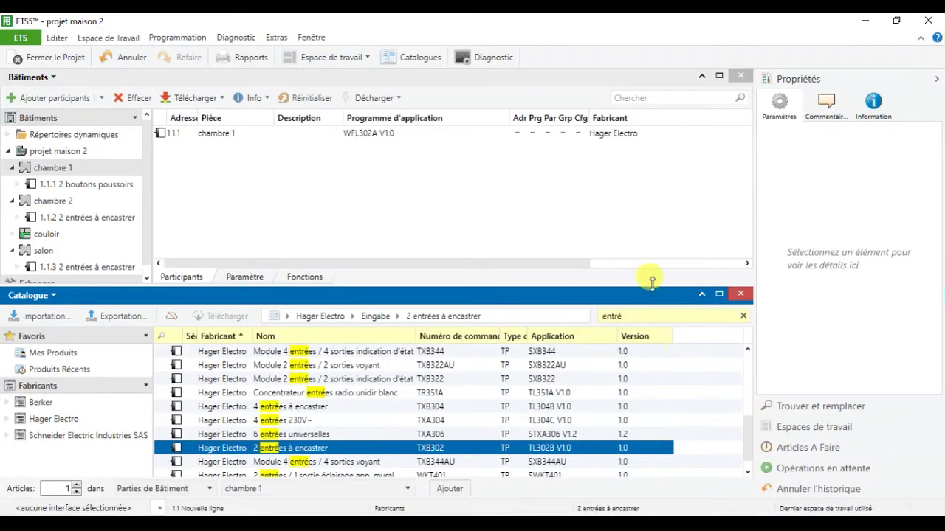
Step: Search the catalogue for "poussoir" and add the Hager WKT312 "2 boutons poussoirs" to the couloir
{"action": "left_click", "coordinate": [652, 319]}
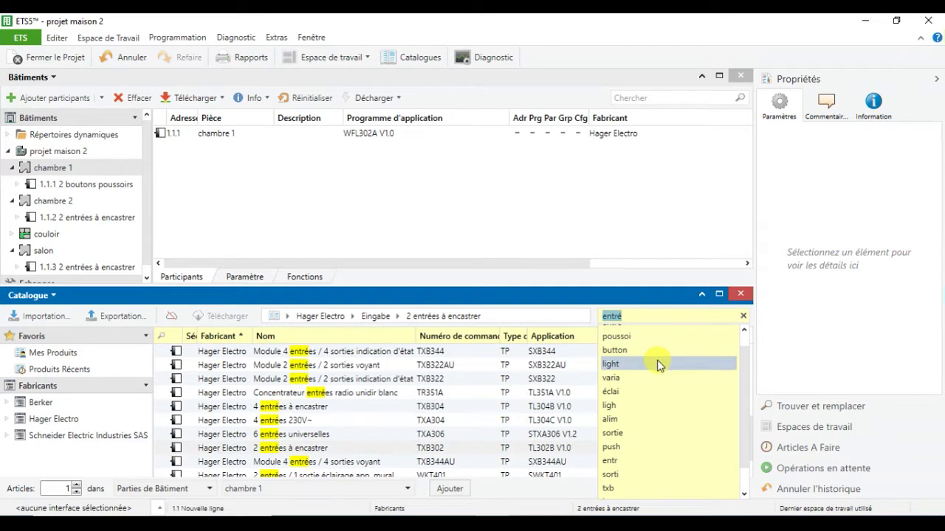
{"action": "type", "text": "poussoir"}
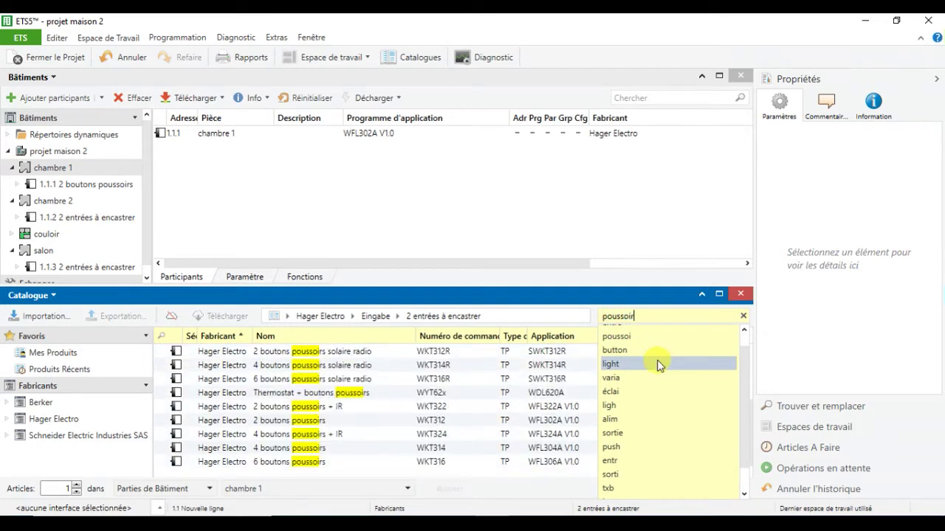
{"action": "key", "text": "Return"}
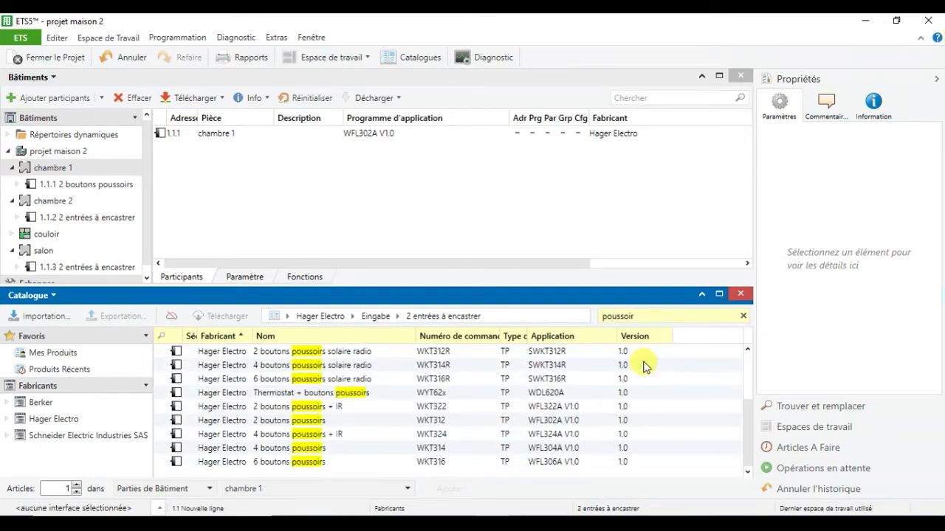
{"action": "left_click", "coordinate": [271, 420]}
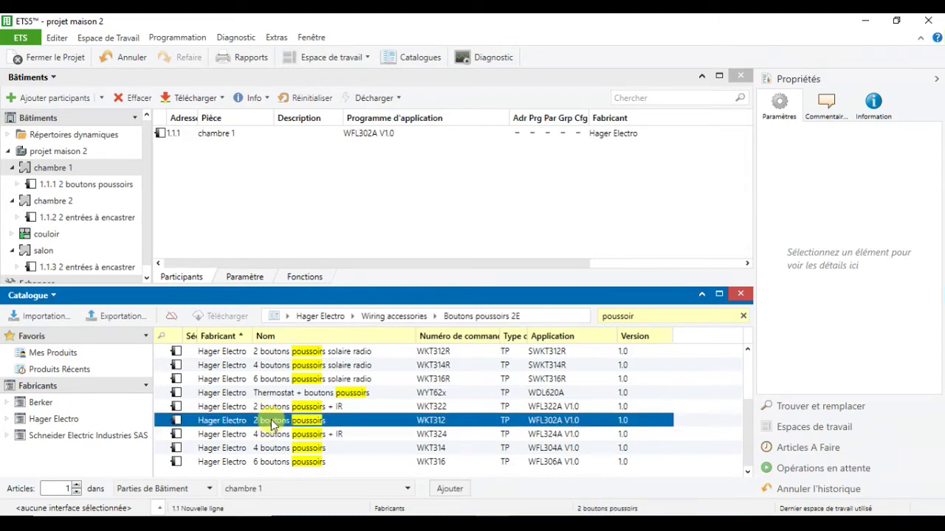
{"action": "left_click_drag", "start_coordinate": [271, 420], "coordinate": [114, 219]}
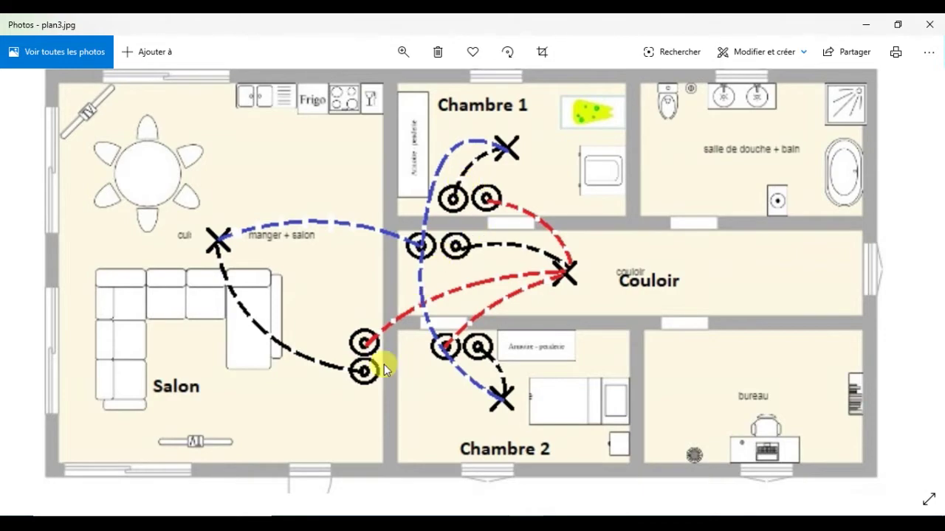
Step: Return from the house plan to ETS5 and review the push-button device in chambre 1 and the room's device list
{"action": "left_click", "coordinate": [868, 22]}
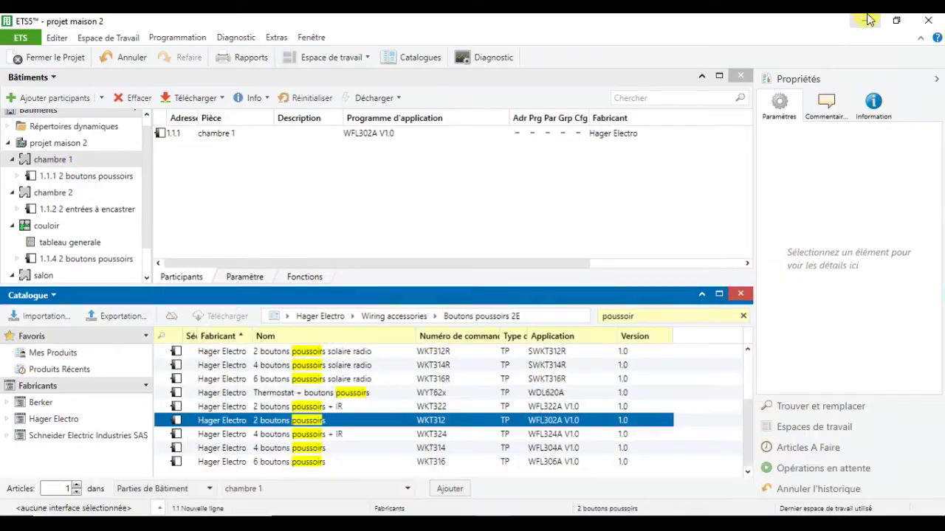
{"action": "left_click", "coordinate": [73, 178]}
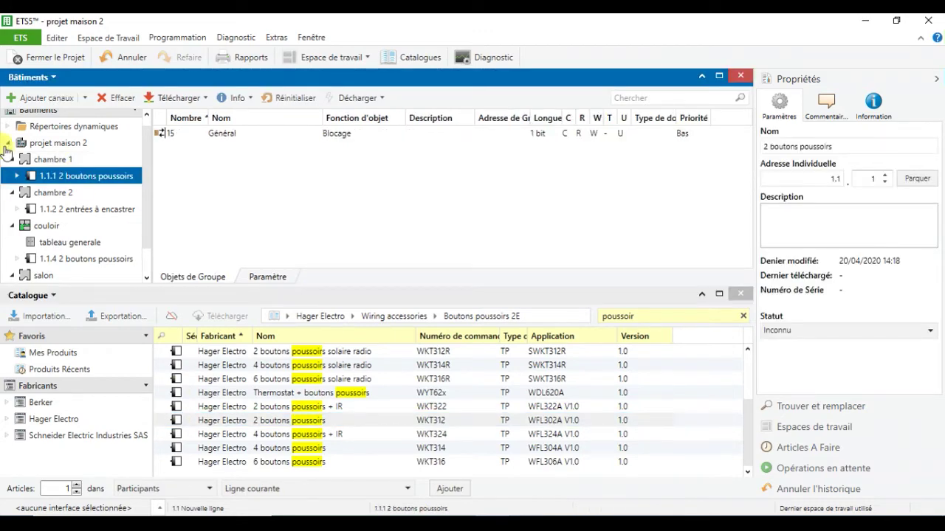
{"action": "left_click", "coordinate": [59, 162]}
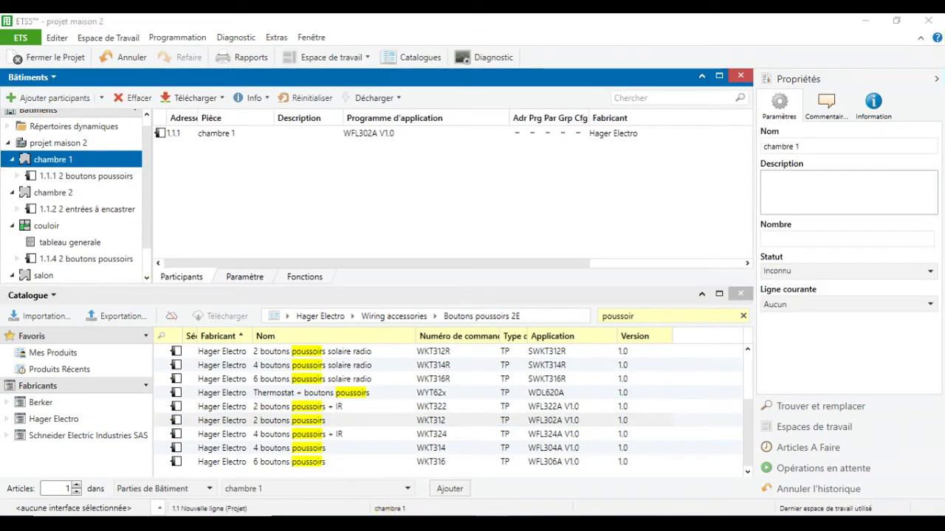
Step: Switch to the house plan plan3.jpg in Photos and examine enlarged how the push-buttons link to the lights
{"action": "left_click", "coordinate": [521, 513]}
{"action": "left_click", "coordinate": [403, 51]}
{"action": "scroll", "coordinate": [391, 93], "scroll_direction": "up", "scroll_amount": 2}
{"action": "left_click", "coordinate": [391, 88]}
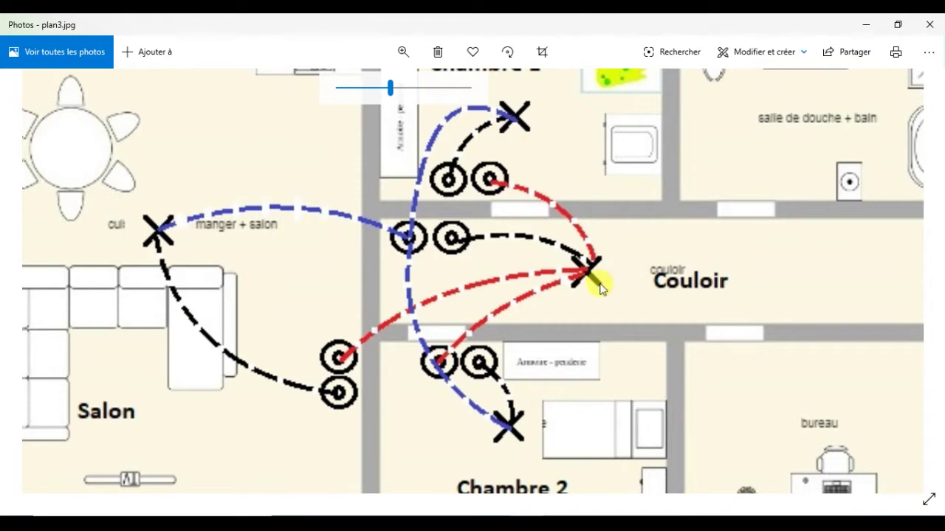
{"action": "left_click", "coordinate": [865, 24]}
Step: Search the ETS5 catalogue for "éclairage" and select the Hager Electro "4 sorties 16A éclairage chauffage" TXA204C
{"action": "left_click", "coordinate": [643, 316]}
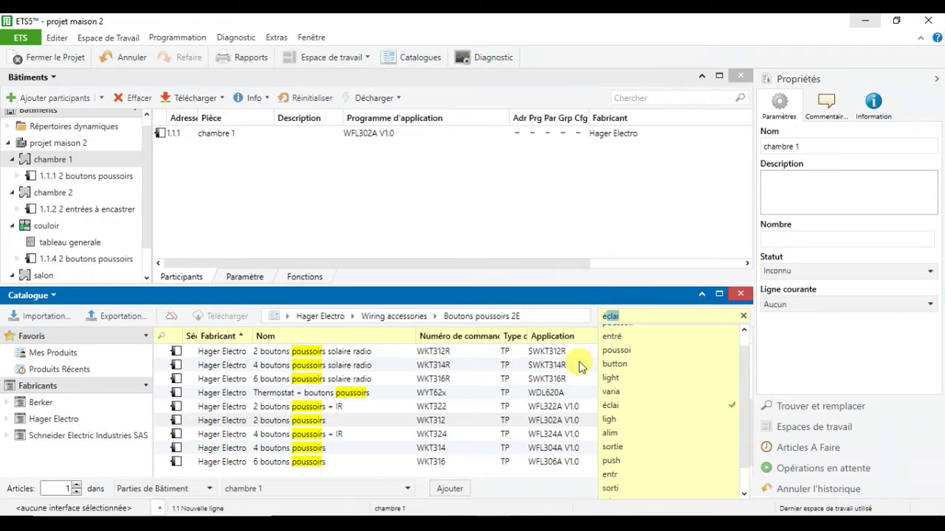
{"action": "type", "text": "éclaira"}
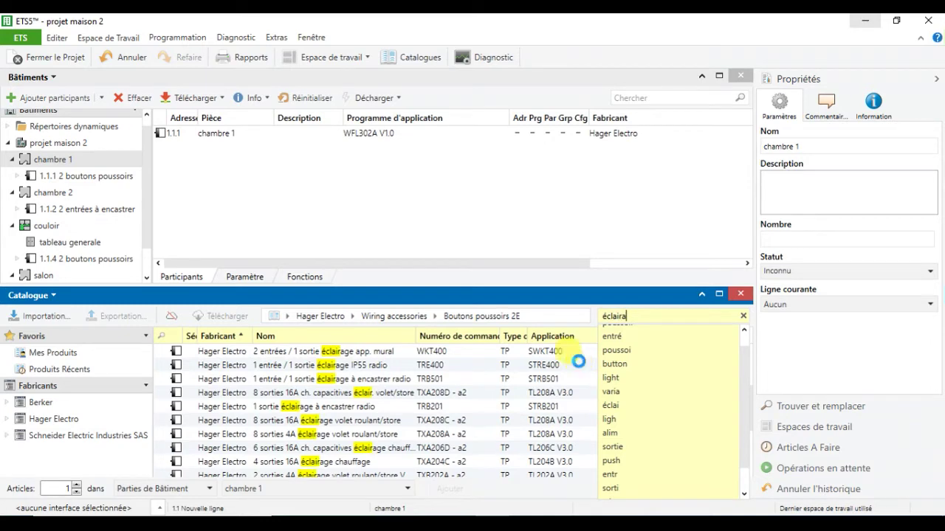
{"action": "type", "text": "ge"}
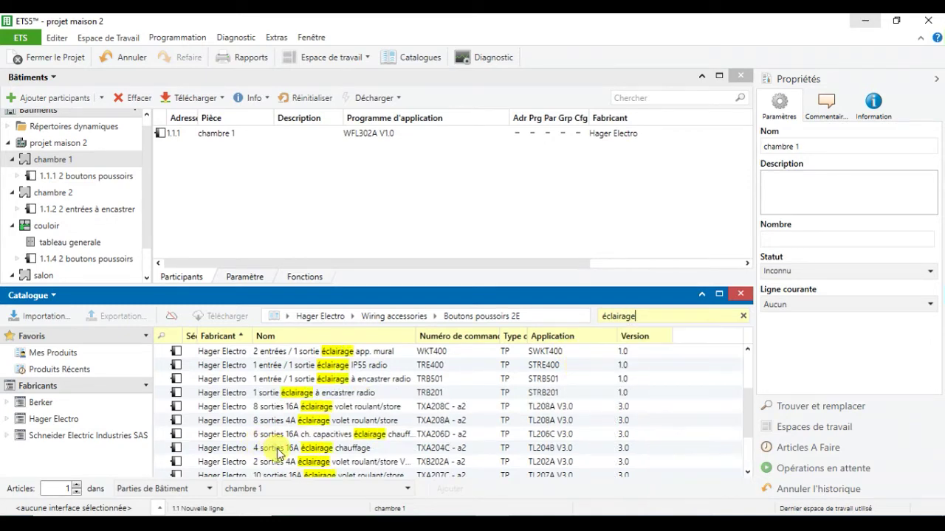
{"action": "scroll", "coordinate": [278, 453], "scroll_direction": "down", "scroll_amount": 2}
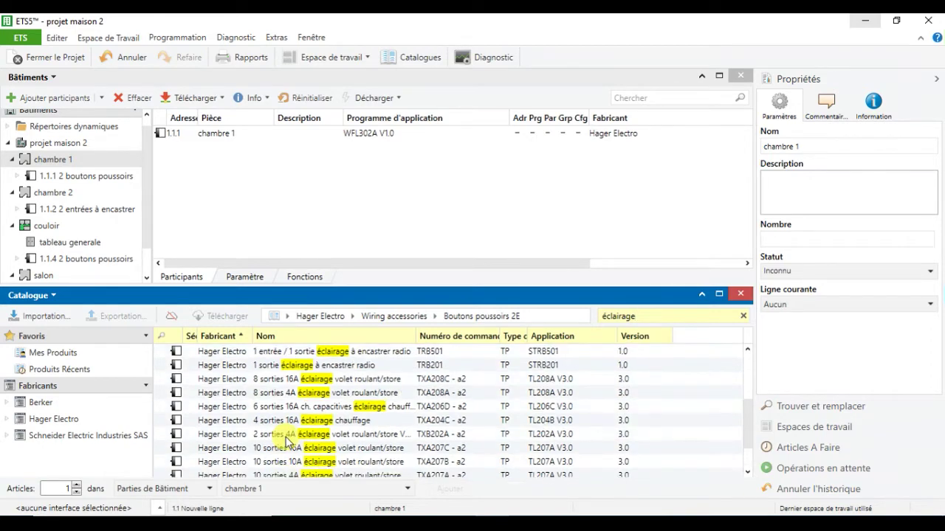
{"action": "left_click", "coordinate": [277, 422]}
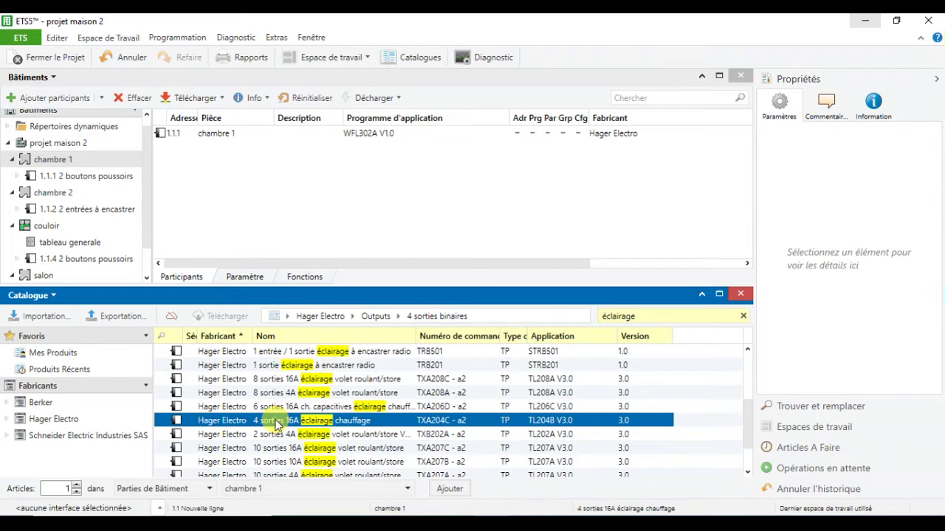
{"action": "left_click_drag", "start_coordinate": [274, 407], "coordinate": [277, 415]}
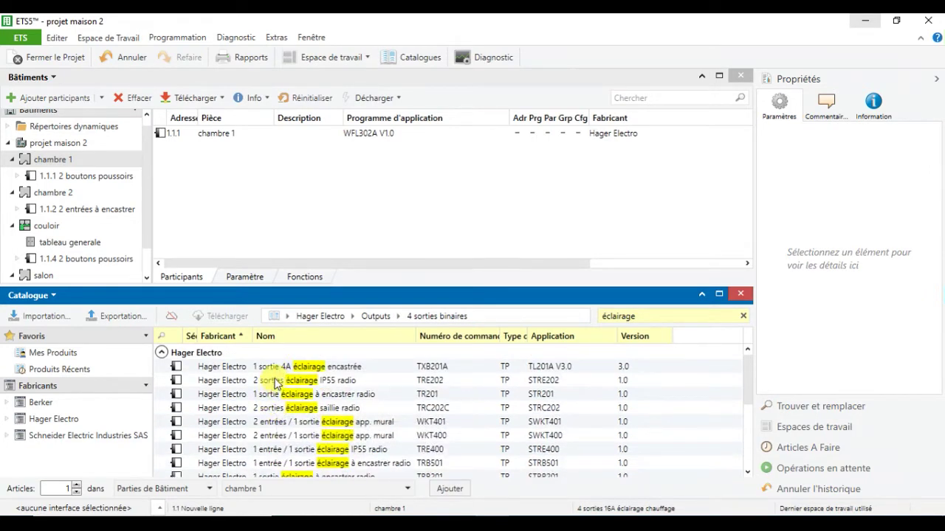
{"action": "scroll", "coordinate": [272, 402], "scroll_direction": "down", "scroll_amount": 2}
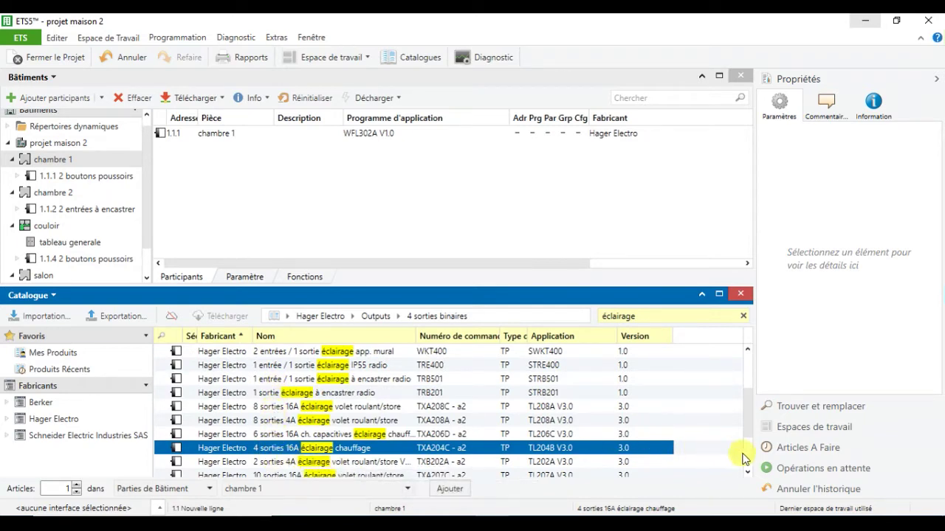
Step: Add the selected Hager TXA204C "4 sorties 16A éclairage chauffage" module to the tableau generale in the couloir
{"action": "scroll", "coordinate": [747, 447], "scroll_direction": "down", "scroll_amount": 1}
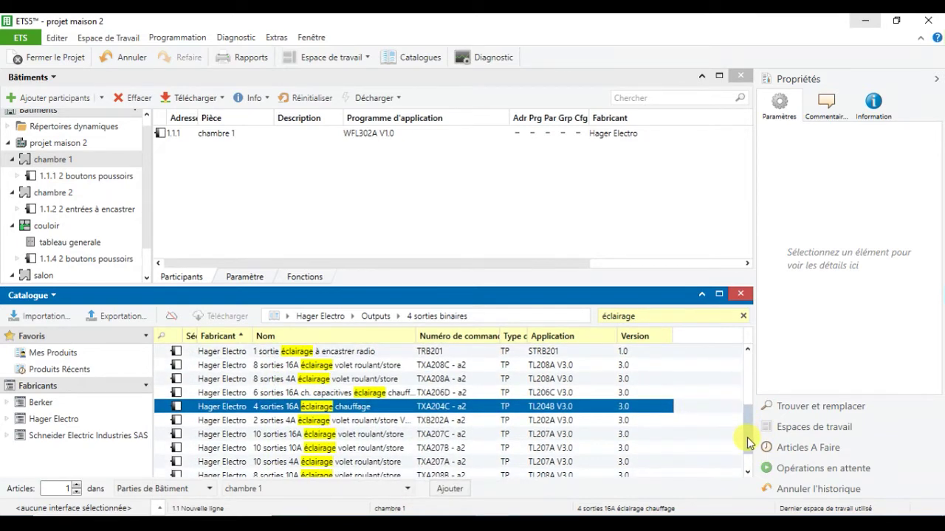
{"action": "mouse_move", "coordinate": [747, 437]}
{"action": "left_mouse_down"}
{"action": "mouse_move", "coordinate": [750, 454]}
{"action": "mouse_move", "coordinate": [746, 369]}
{"action": "mouse_move", "coordinate": [750, 431]}
{"action": "left_mouse_up"}
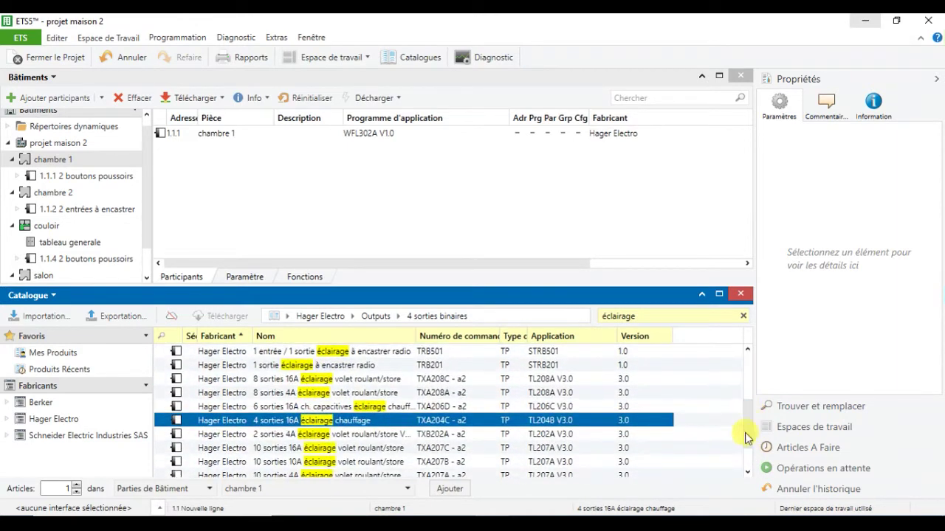
{"action": "left_click_drag", "start_coordinate": [617, 420], "coordinate": [104, 237]}
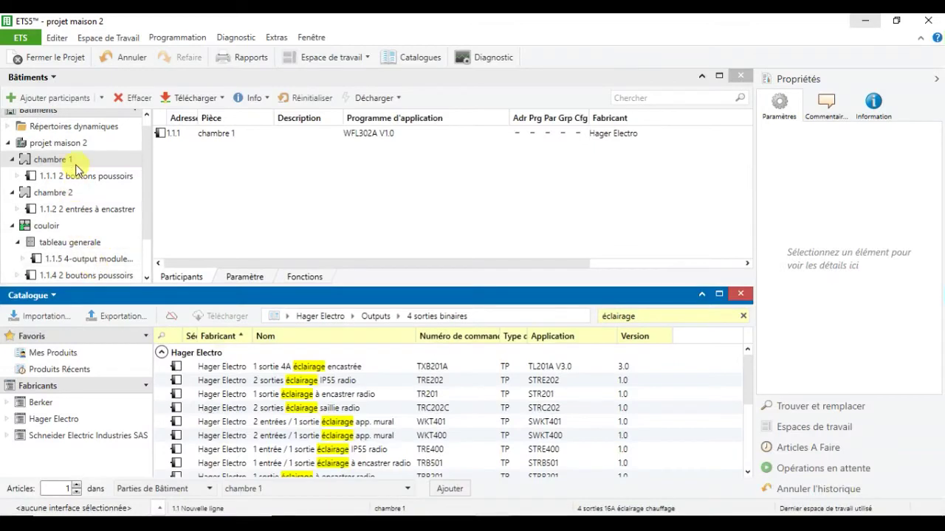
Step: Set the function of Bouton poussoir 1 and Bouton poussoir 2 on chambre 1's push-button device to Télérupteur
{"action": "left_click", "coordinate": [78, 179]}
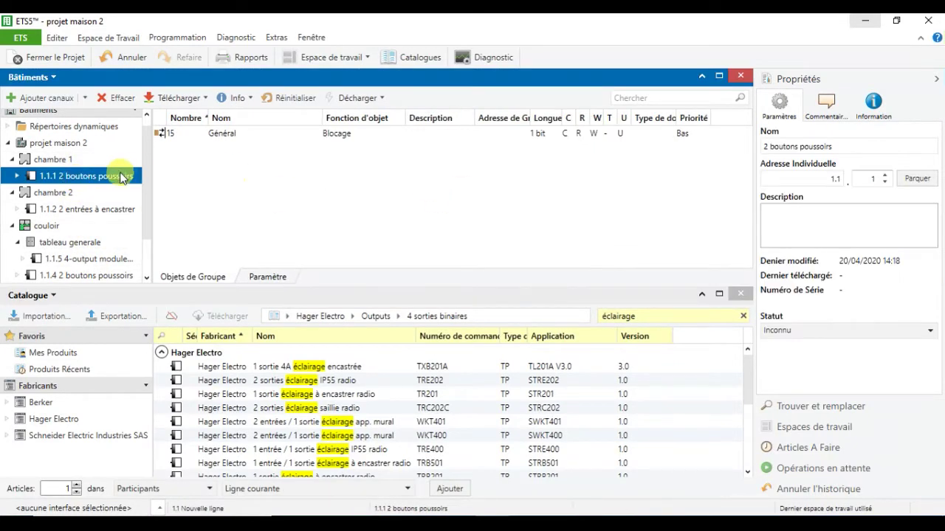
{"action": "left_click", "coordinate": [269, 276]}
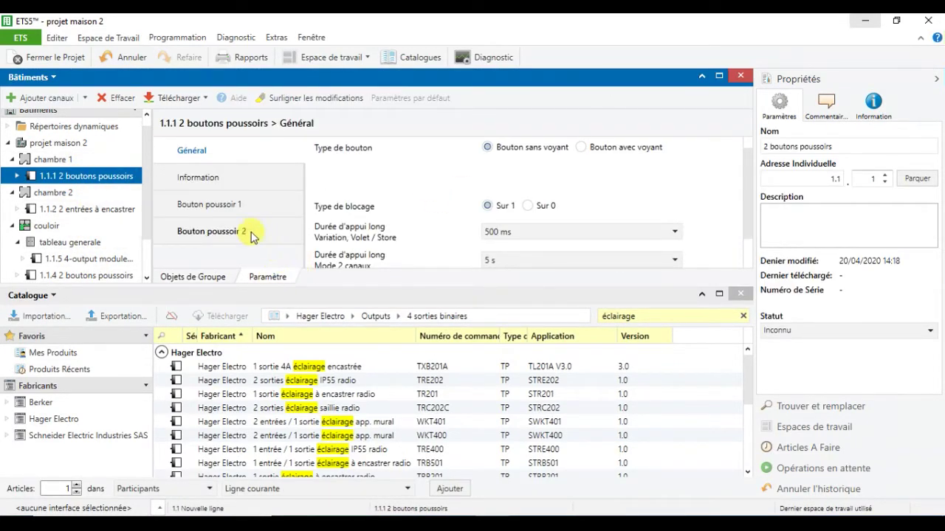
{"action": "left_click", "coordinate": [235, 210]}
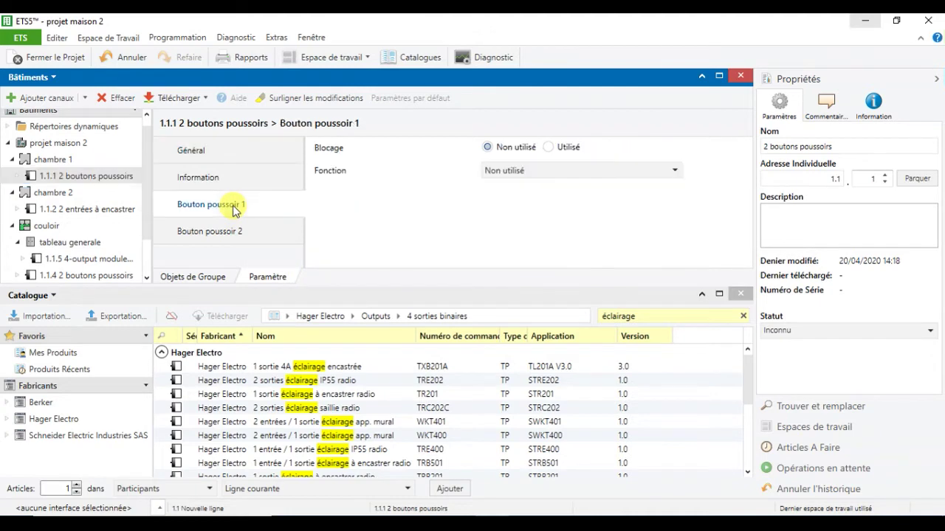
{"action": "left_click", "coordinate": [537, 170]}
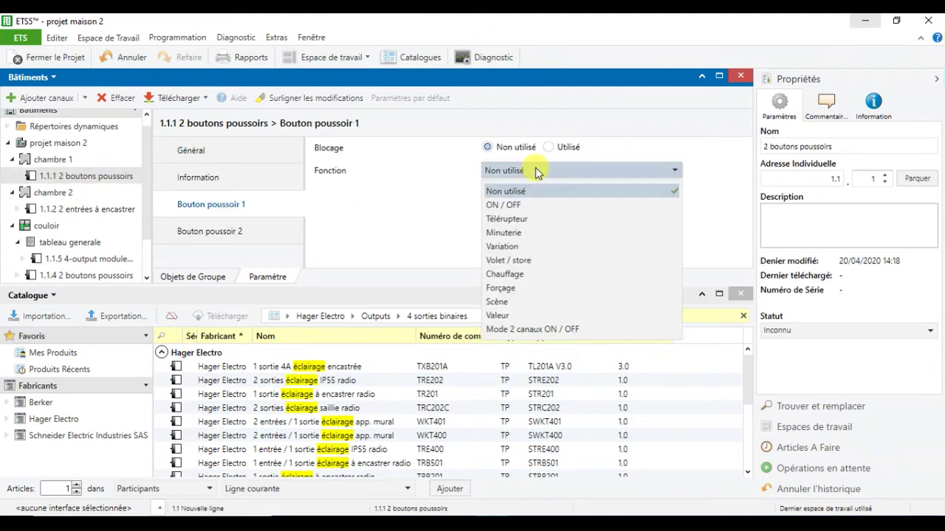
{"action": "left_click", "coordinate": [544, 219]}
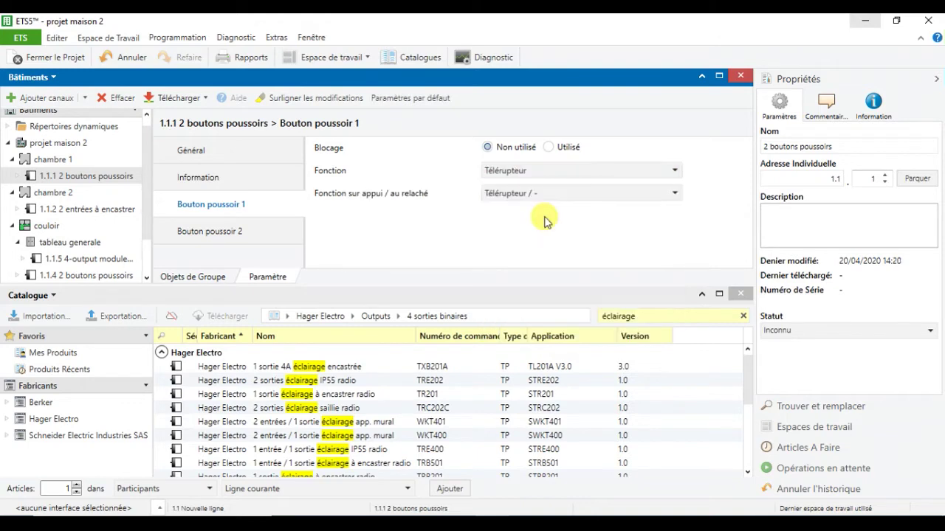
{"action": "left_click", "coordinate": [234, 234]}
{"action": "left_click", "coordinate": [490, 174]}
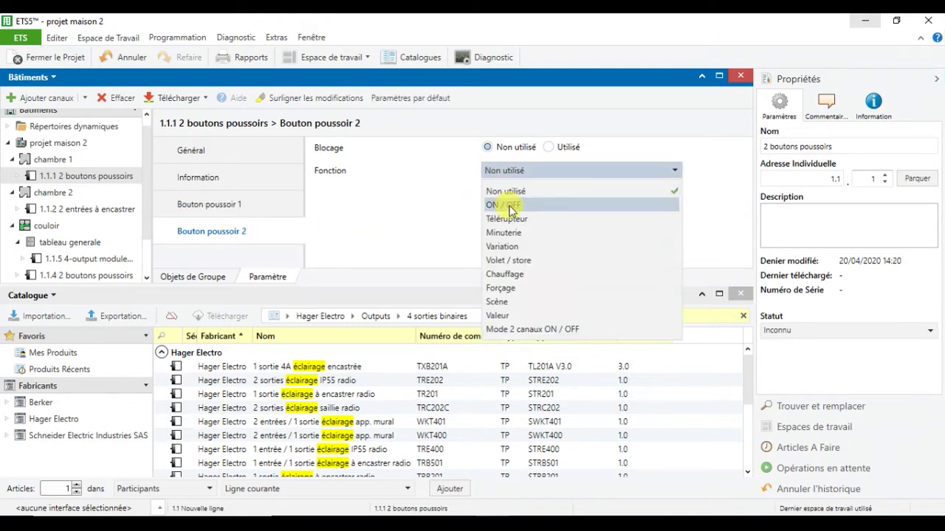
{"action": "left_click", "coordinate": [509, 219]}
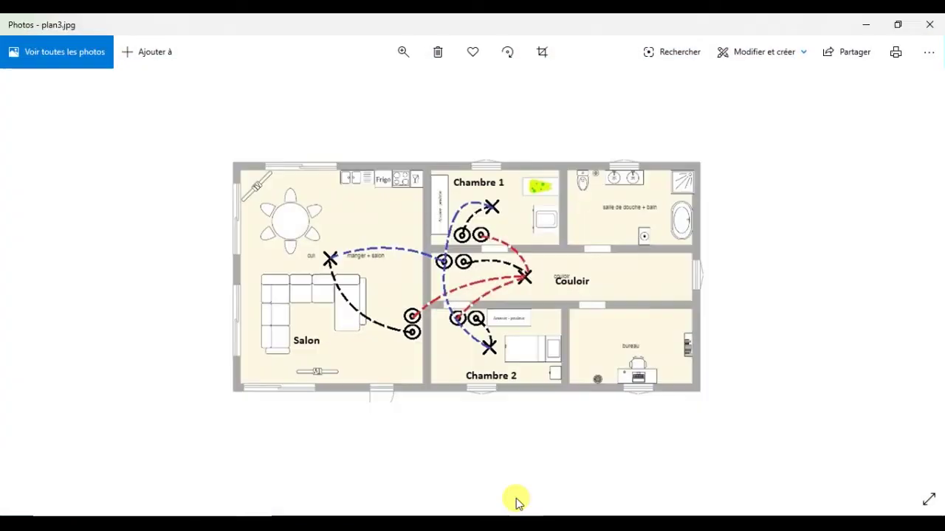
Step: Check the house plan and describe chambre 1's ON/OFF objects as "Eclairage chambre1" for push-button 1 and "couloir de ch1" for push-button 2
{"action": "left_click", "coordinate": [516, 502]}
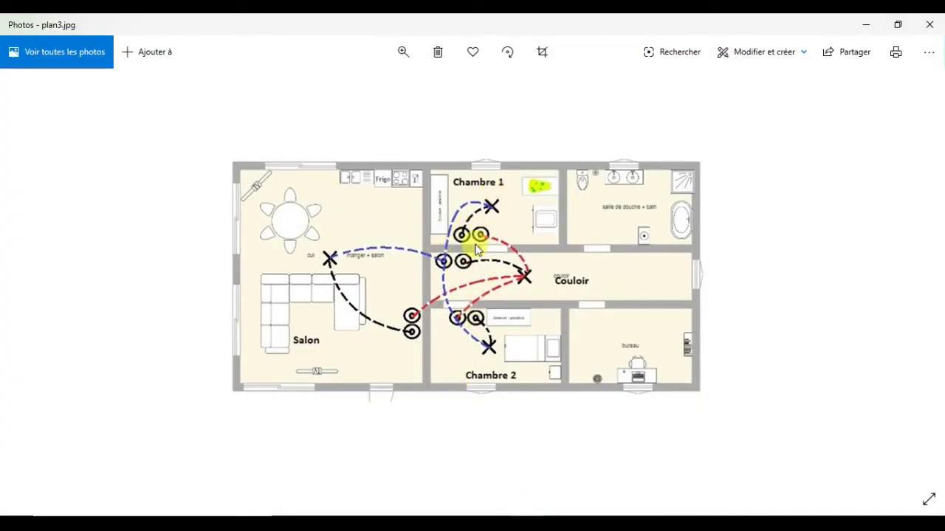
{"action": "left_click", "coordinate": [865, 24]}
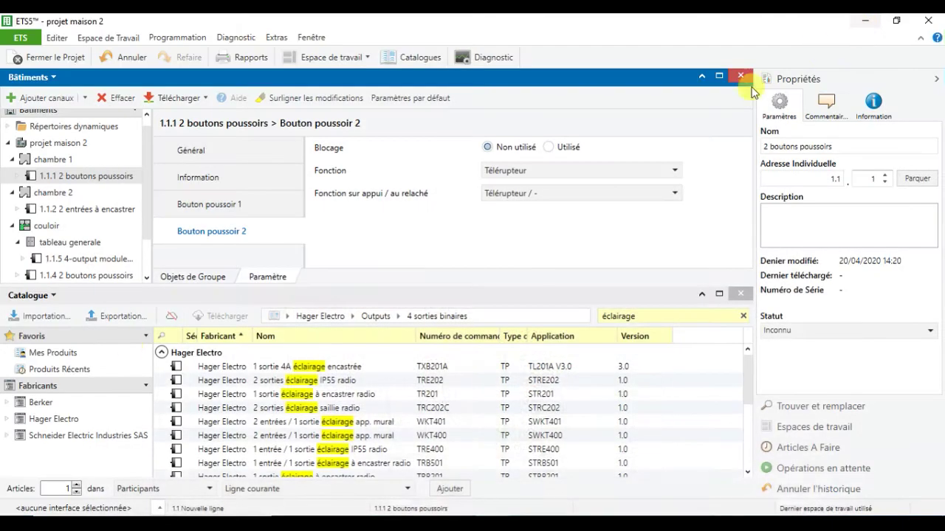
{"action": "left_click", "coordinate": [209, 279]}
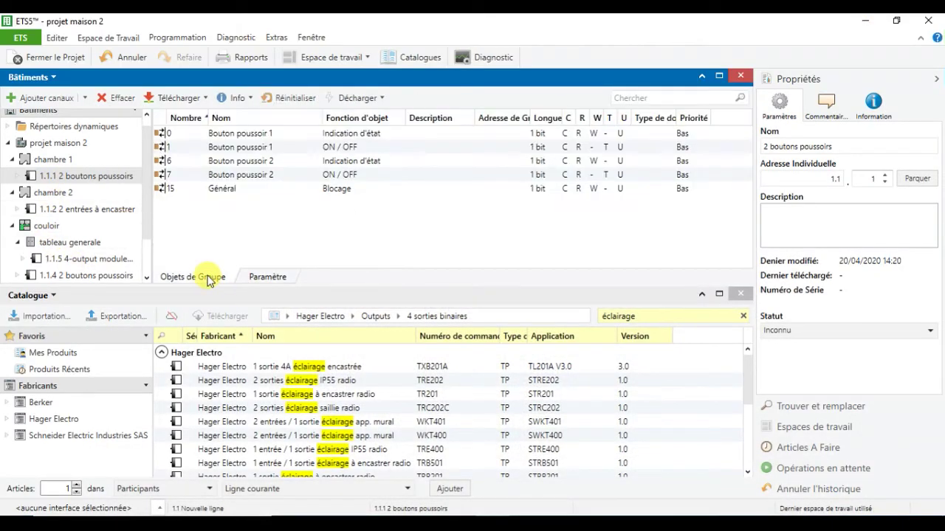
{"action": "left_click", "coordinate": [436, 149]}
{"action": "left_click", "coordinate": [807, 177]}
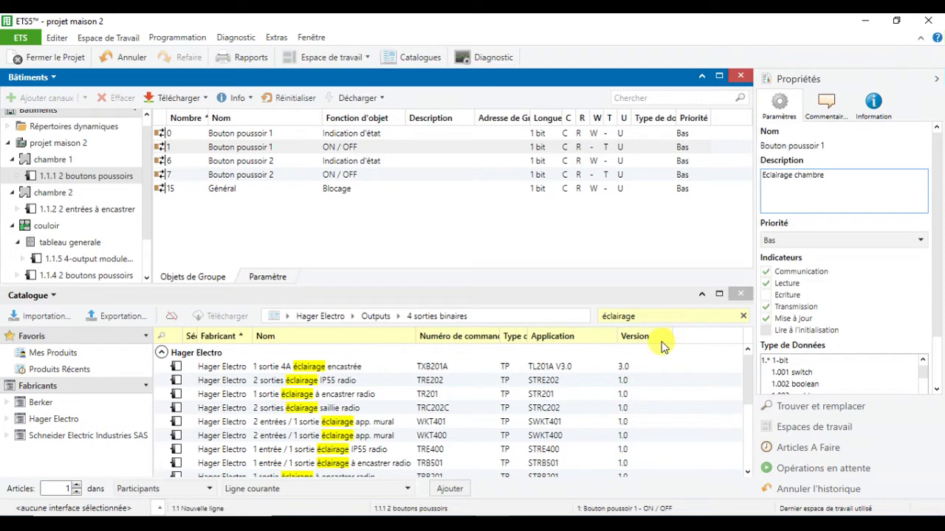
{"action": "left_click", "coordinate": [419, 177]}
{"action": "left_click", "coordinate": [781, 186]}
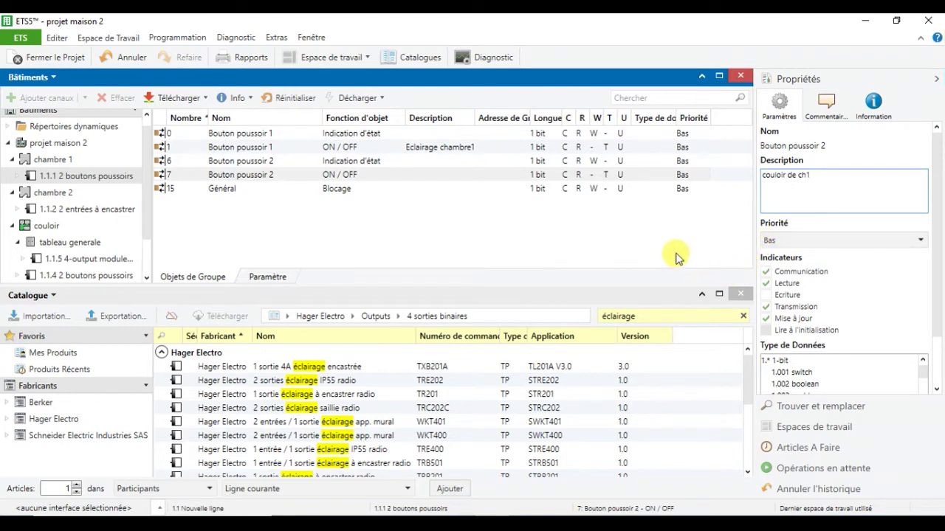
{"action": "left_click", "coordinate": [378, 169]}
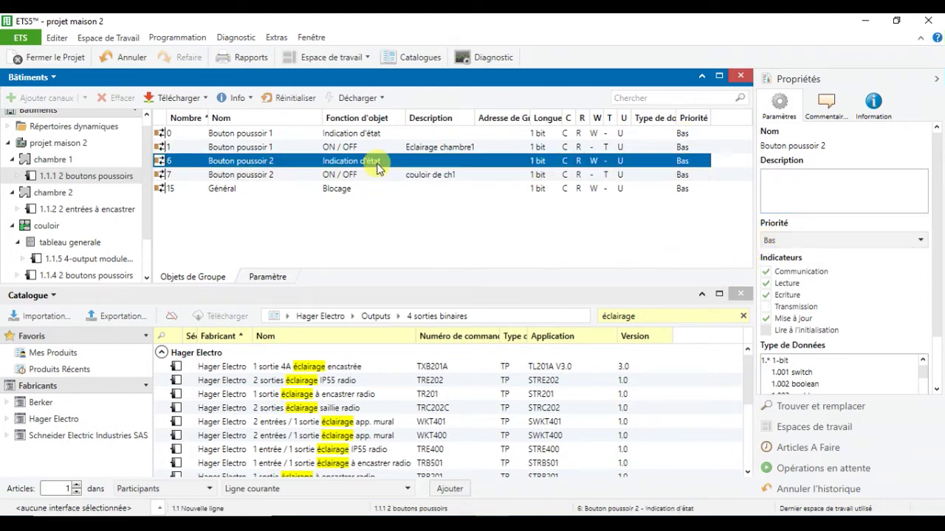
Step: Set the channel type of Entrée 1 and Entrée 2 on chambre 2's input device to Télérupteur
{"action": "left_click", "coordinate": [85, 209]}
{"action": "left_click", "coordinate": [266, 277]}
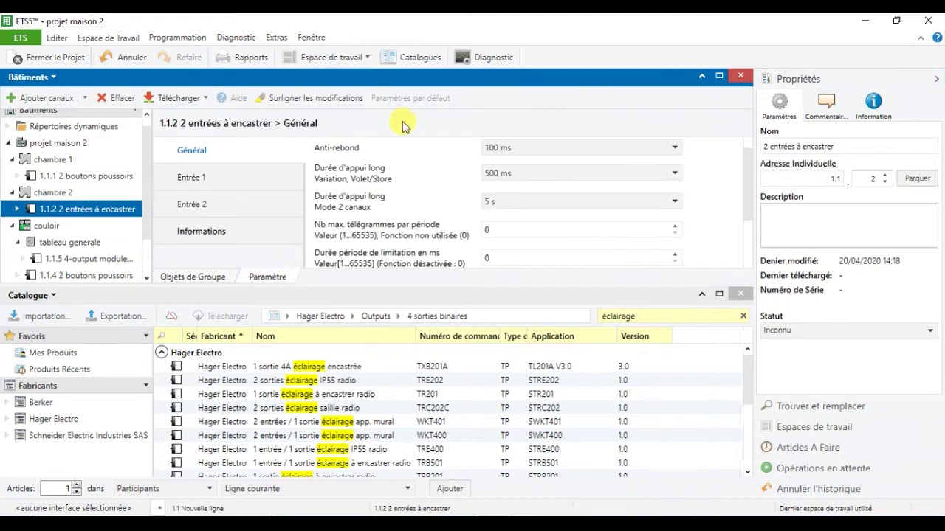
{"action": "left_click", "coordinate": [212, 186]}
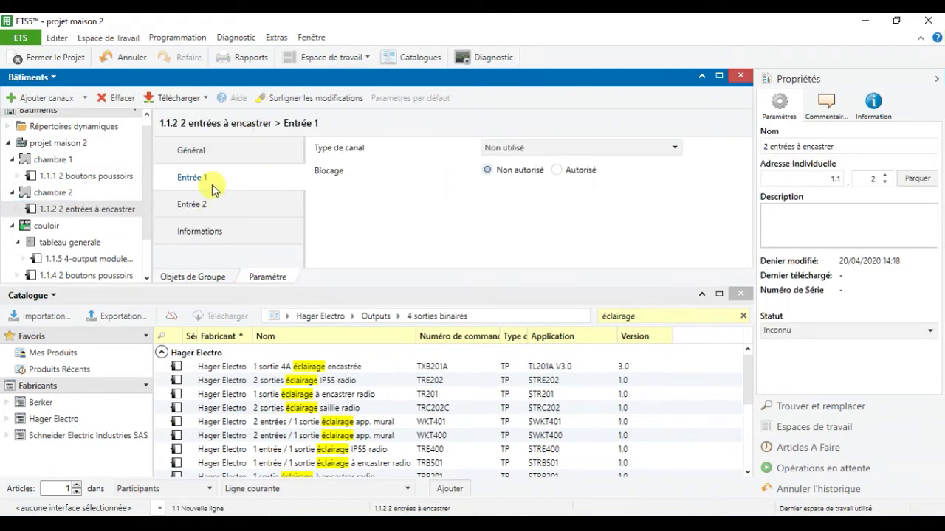
{"action": "left_click", "coordinate": [535, 150]}
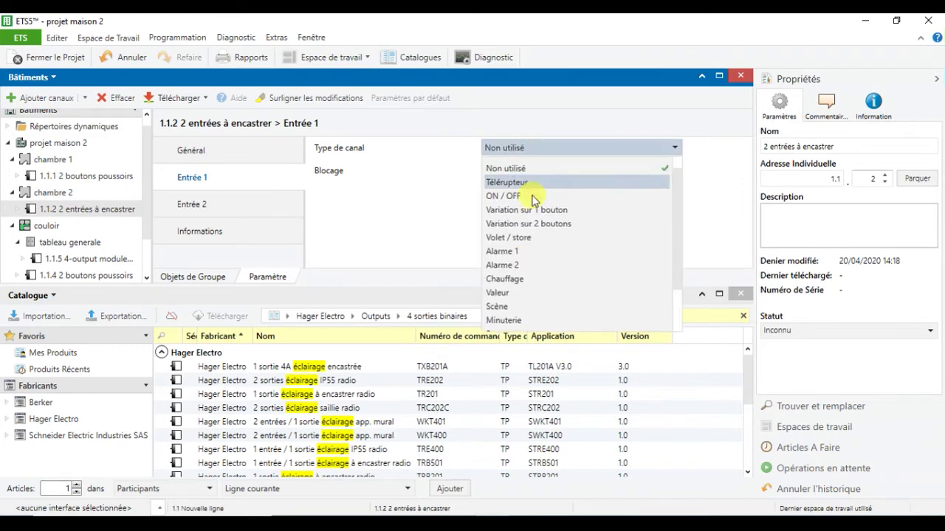
{"action": "left_click", "coordinate": [533, 184]}
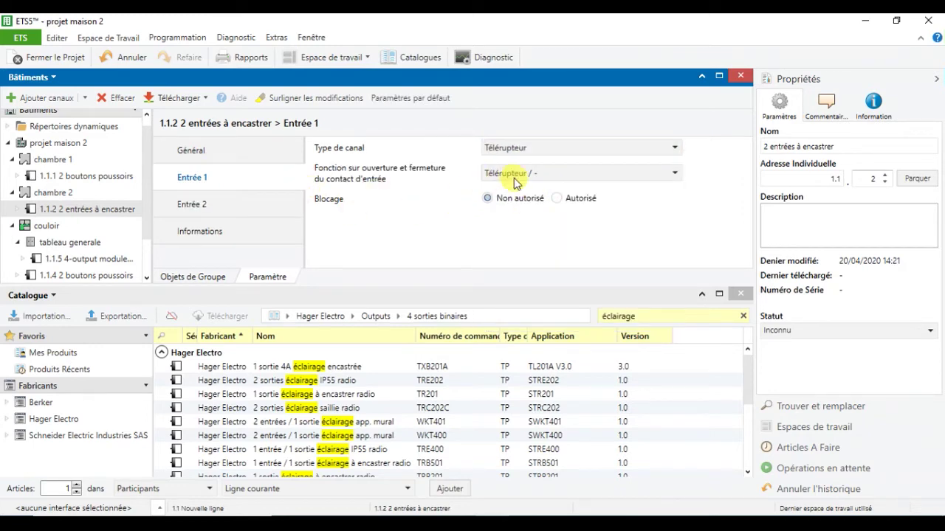
{"action": "left_click", "coordinate": [270, 207]}
{"action": "left_click", "coordinate": [533, 148]}
{"action": "left_click", "coordinate": [509, 182]}
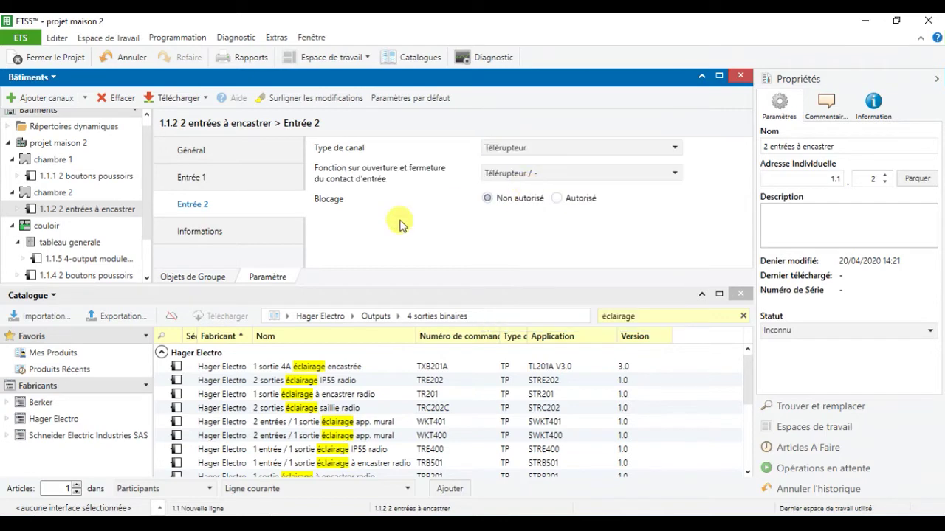
Step: Describe the ON/OFF group object of Entrée 1 on chambre 2's input device as "Eclairage ch1"
{"action": "left_click", "coordinate": [193, 278]}
{"action": "left_click", "coordinate": [391, 150]}
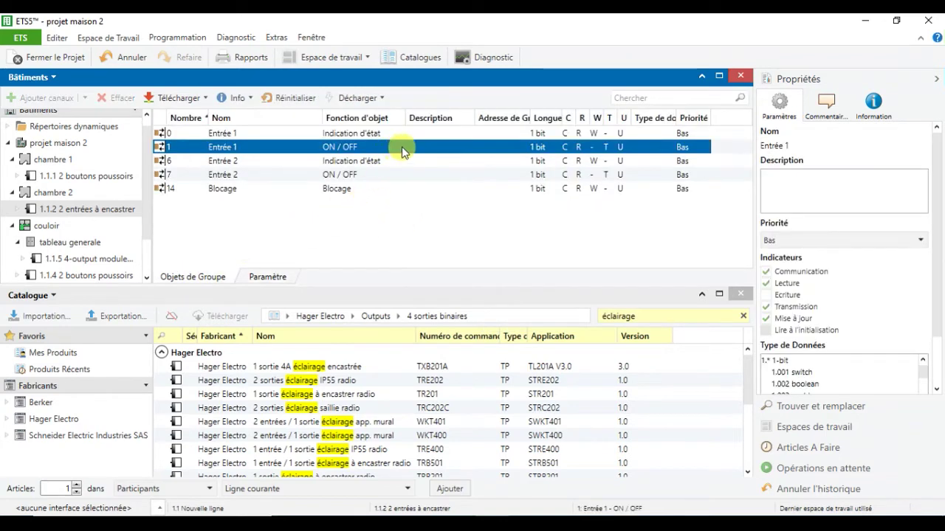
{"action": "left_click", "coordinate": [788, 199]}
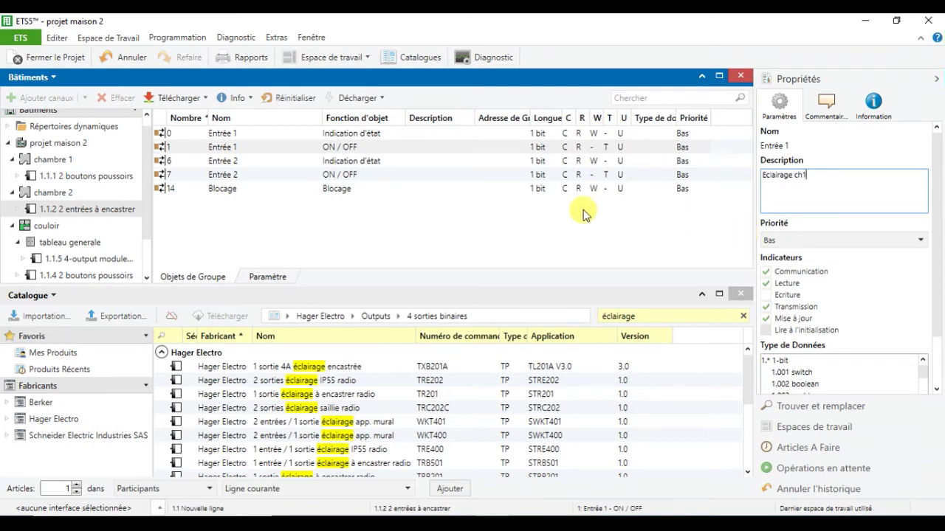
{"action": "left_click", "coordinate": [442, 172]}
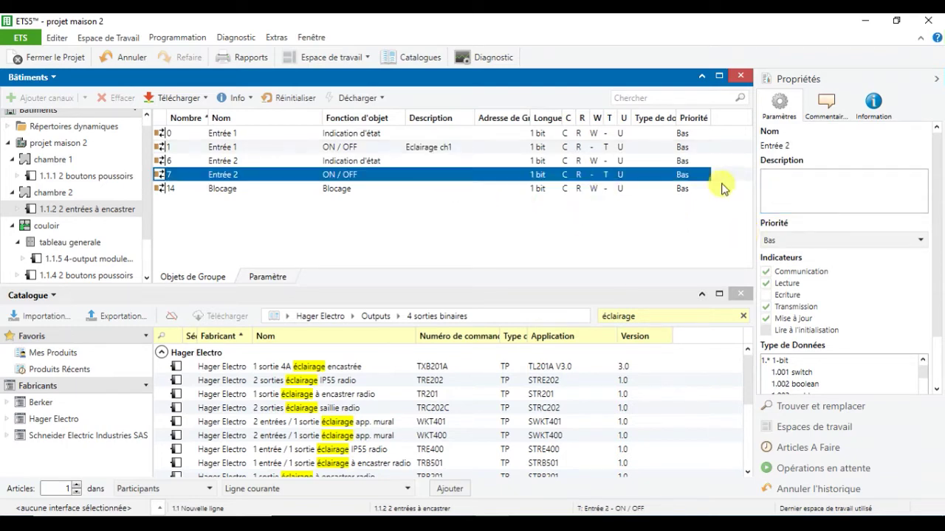
{"action": "left_click", "coordinate": [793, 177]}
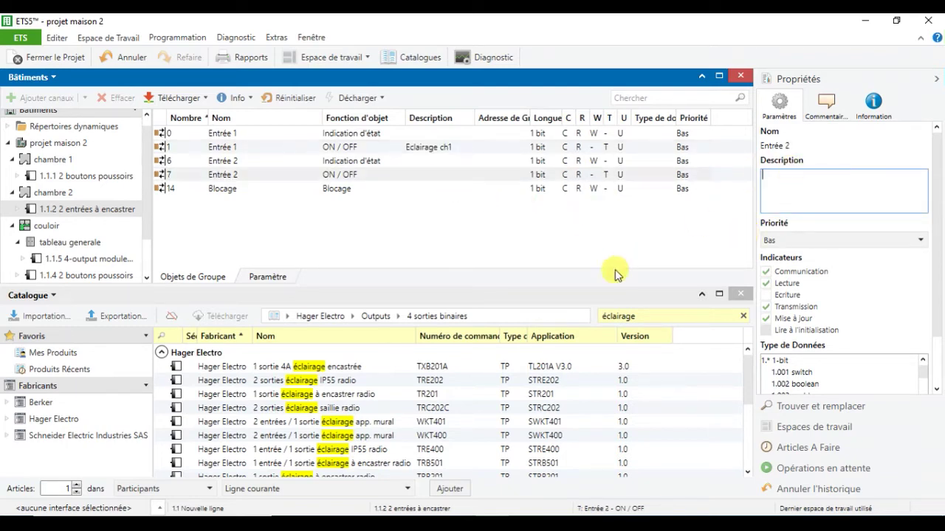
Step: Correct the Entrée 1 ON/OFF object's description to "Eclairage ch2" and describe the Entrée 2 ON/OFF object as "couloir de ch2"
{"action": "left_click", "coordinate": [446, 147]}
{"action": "left_click", "coordinate": [816, 181]}
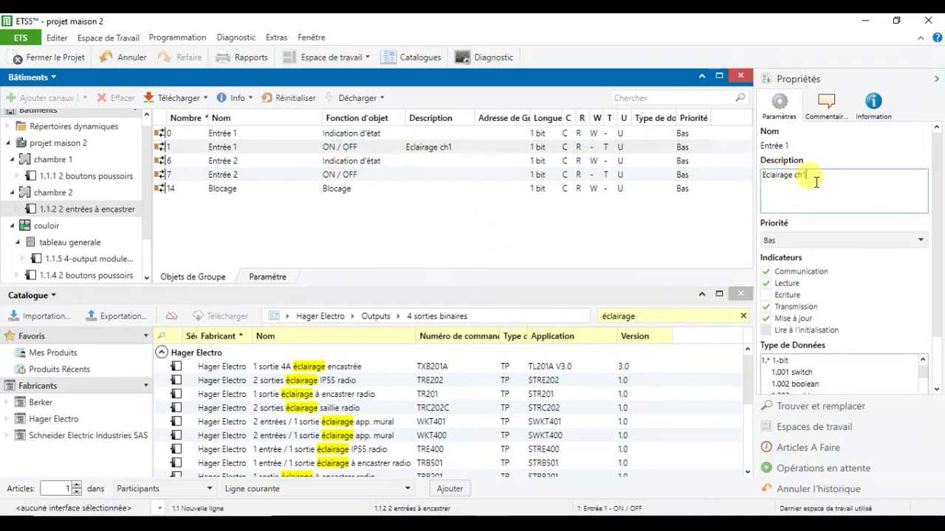
{"action": "type", "text": "2"}
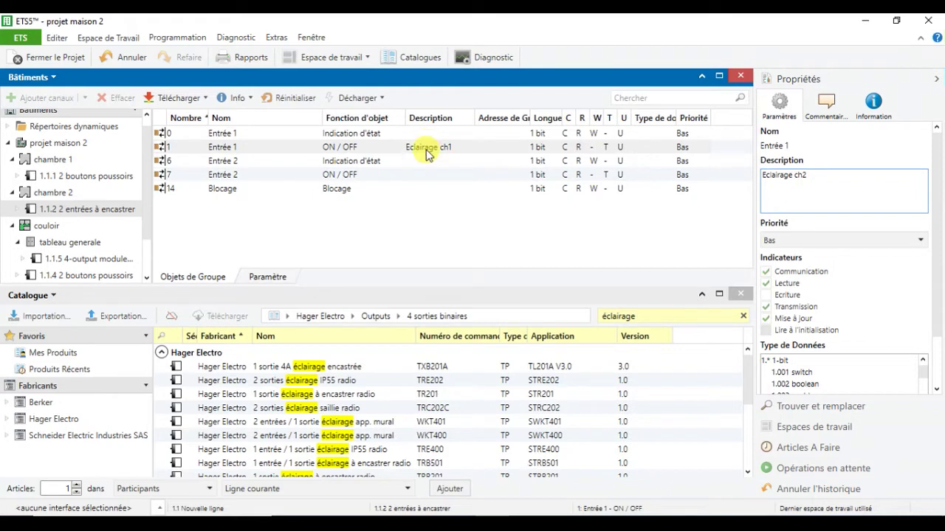
{"action": "left_click", "coordinate": [420, 179]}
{"action": "left_click", "coordinate": [767, 175]}
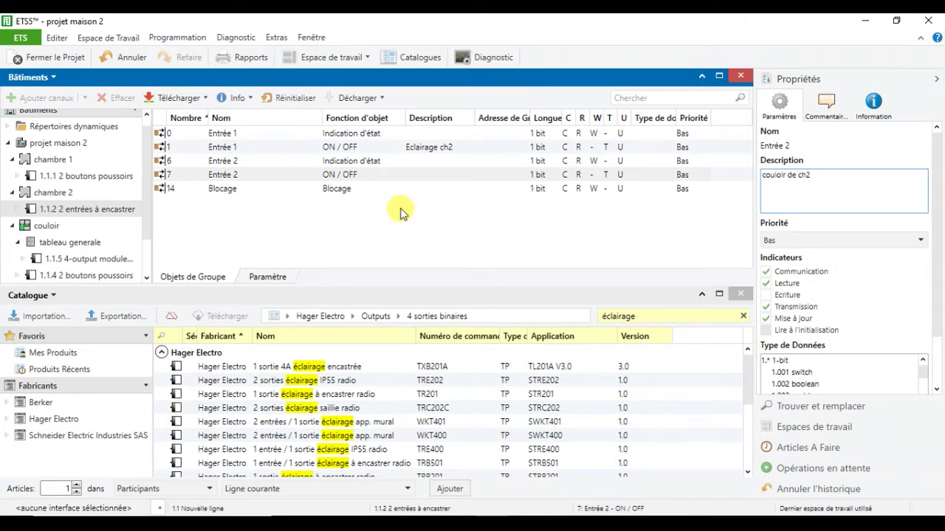
{"action": "left_click", "coordinate": [382, 162]}
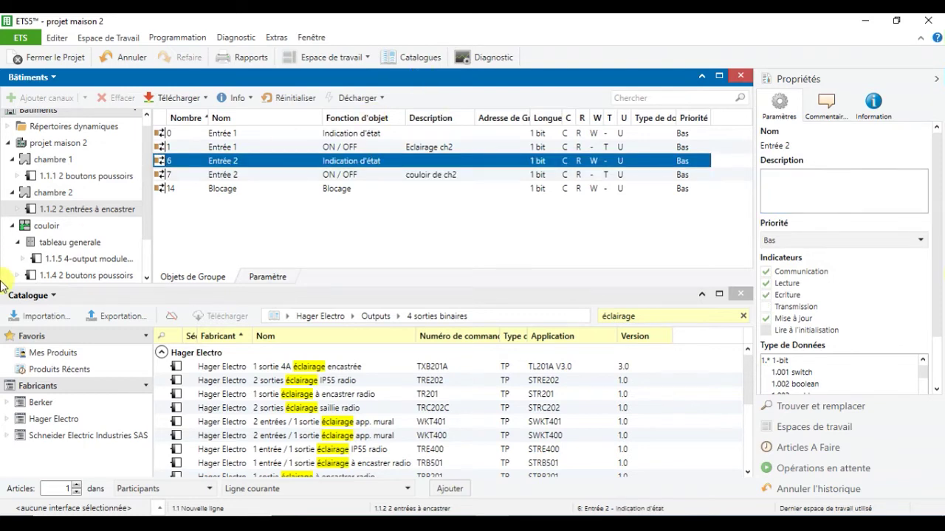
Step: Set the channel type of Entrée 1 and Entrée 2 on the salon's input device to Télérupteur and show its group objects
{"action": "left_click", "coordinate": [37, 230]}
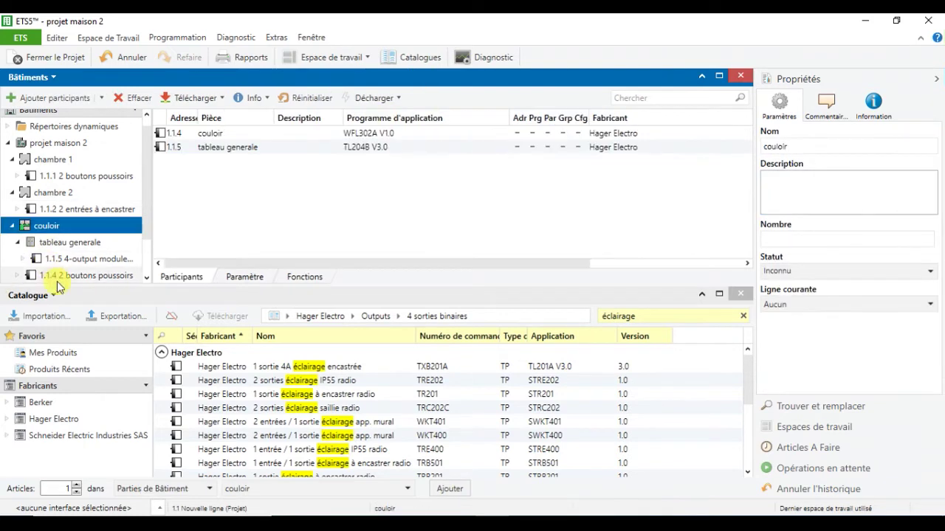
{"action": "scroll", "coordinate": [59, 251], "scroll_direction": "down", "scroll_amount": 1}
{"action": "left_click", "coordinate": [66, 259]}
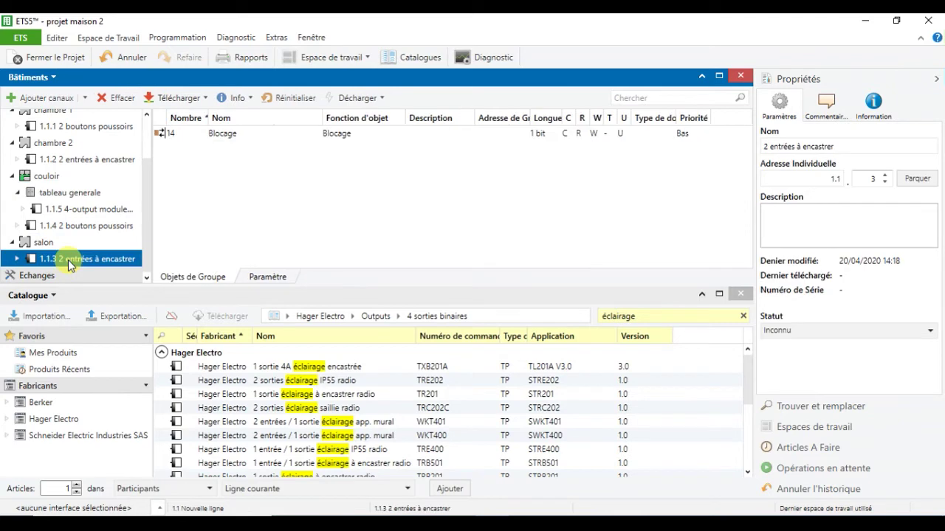
{"action": "left_click", "coordinate": [284, 277]}
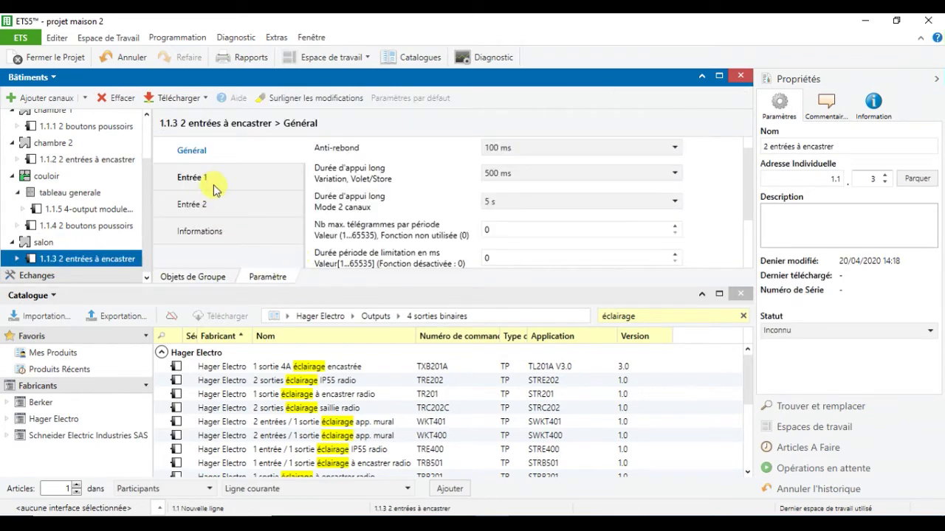
{"action": "left_click", "coordinate": [214, 181]}
{"action": "left_click", "coordinate": [546, 149]}
{"action": "left_click", "coordinate": [543, 186]}
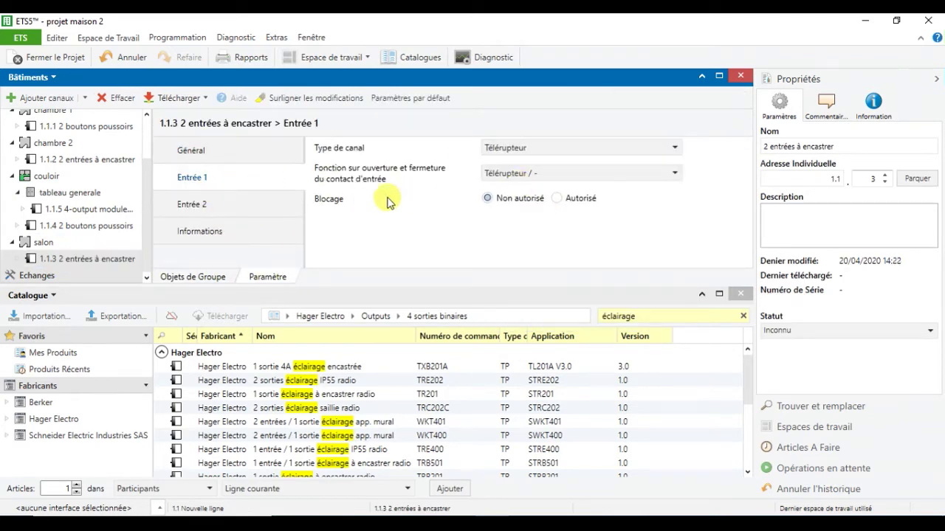
{"action": "left_click", "coordinate": [253, 214]}
{"action": "left_click", "coordinate": [504, 149]}
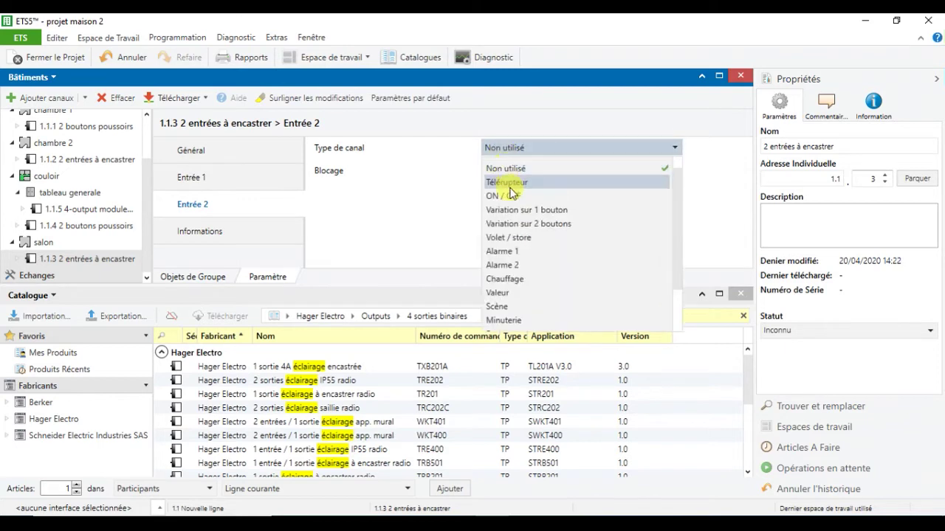
{"action": "left_click", "coordinate": [508, 186]}
{"action": "left_click", "coordinate": [213, 275]}
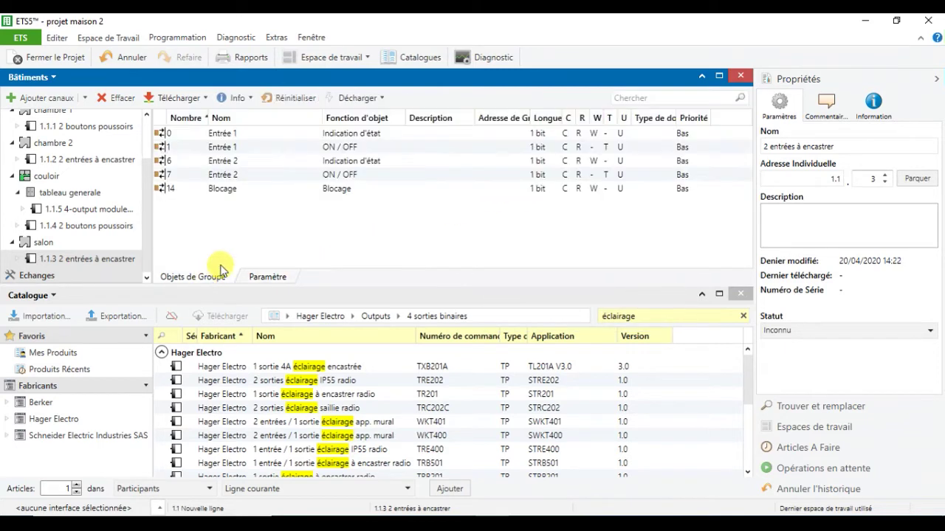
Step: Describe the ON/OFF group objects on the salon's input device: "Eclairage salon" for Entrée 1 and "couloir de salon" for Entrée 2
{"action": "left_click", "coordinate": [378, 135]}
{"action": "left_click", "coordinate": [377, 147]}
{"action": "left_click", "coordinate": [765, 195]}
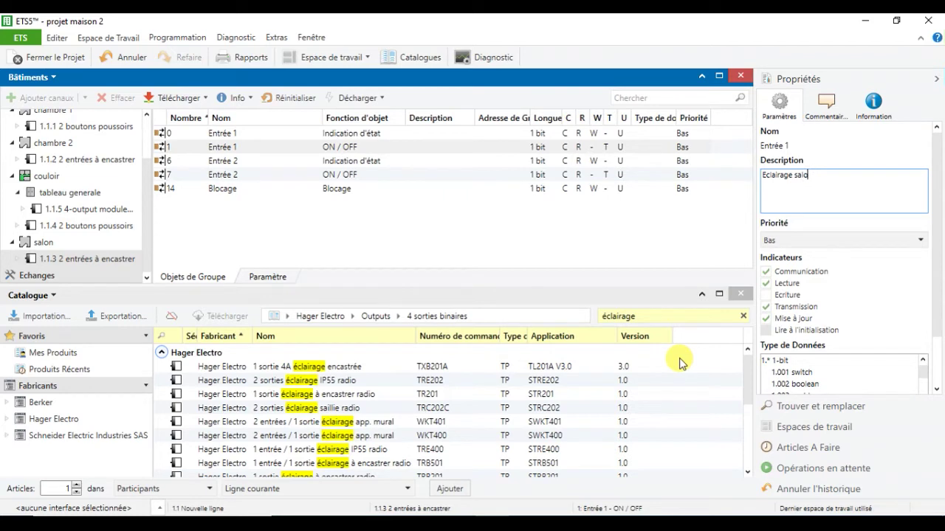
{"action": "left_click", "coordinate": [471, 175]}
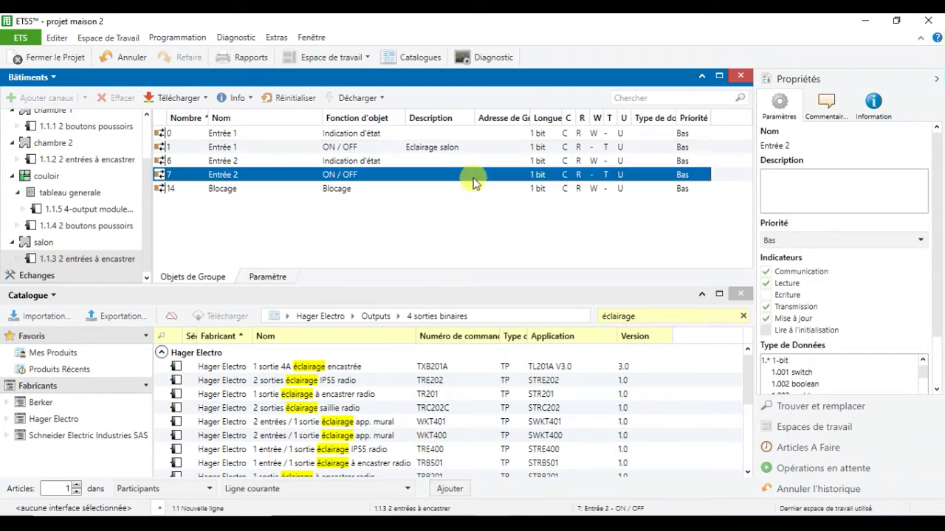
{"action": "left_click", "coordinate": [797, 180]}
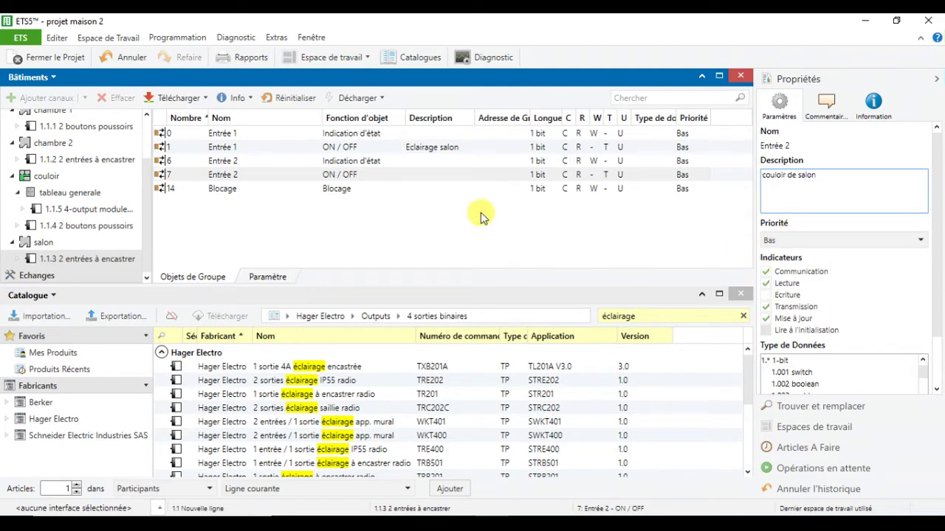
{"action": "left_click", "coordinate": [412, 150]}
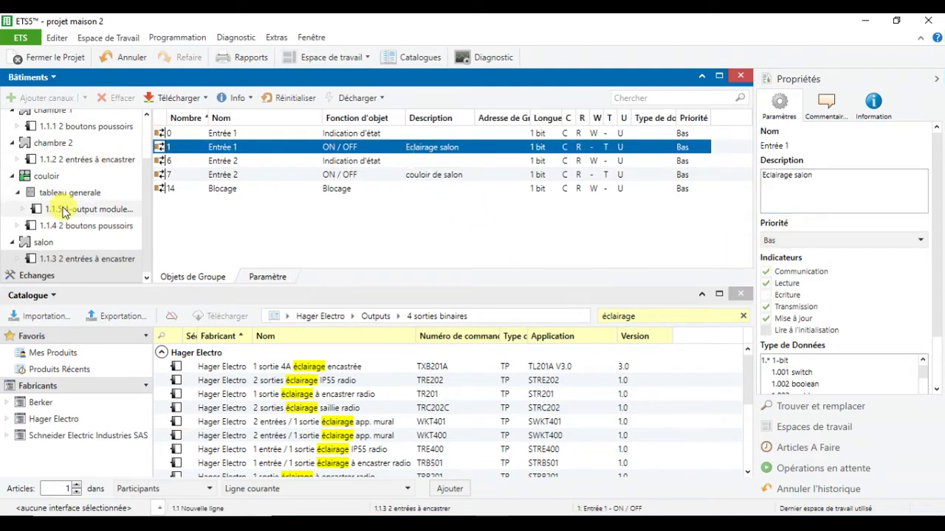
Step: Consult the floor plan plan3.jpg in Photos, and set Bouton poussoir 1 on the couloir's push-button device to Télérupteur in ETS5
{"action": "key", "text": "alt+Tab"}
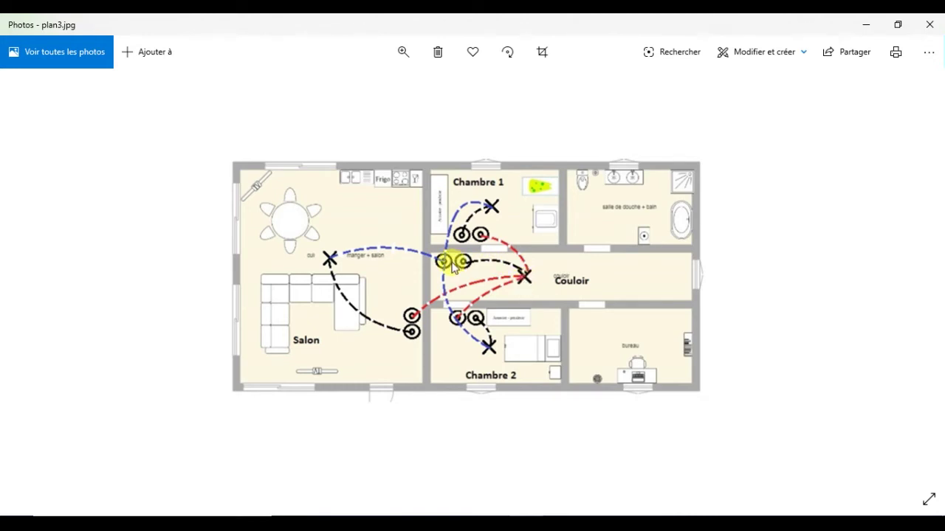
{"action": "left_click", "coordinate": [865, 25]}
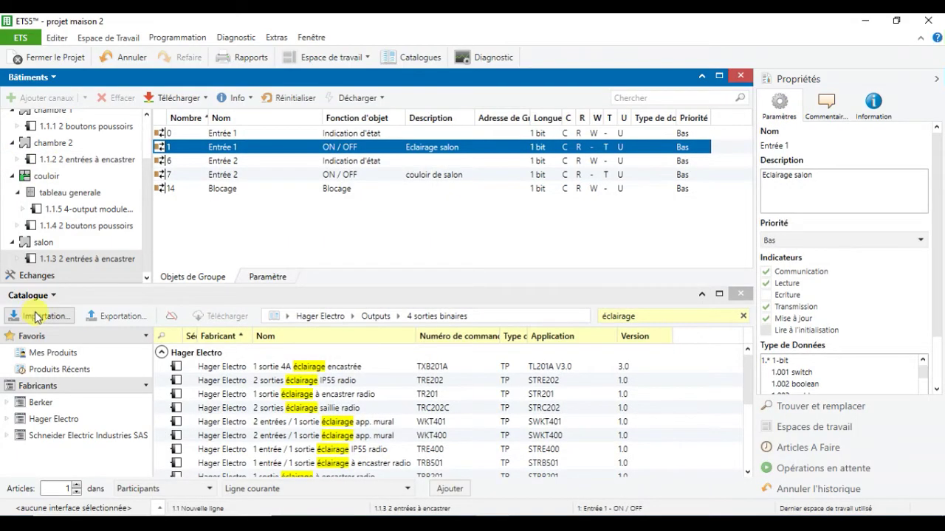
{"action": "left_click", "coordinate": [65, 210]}
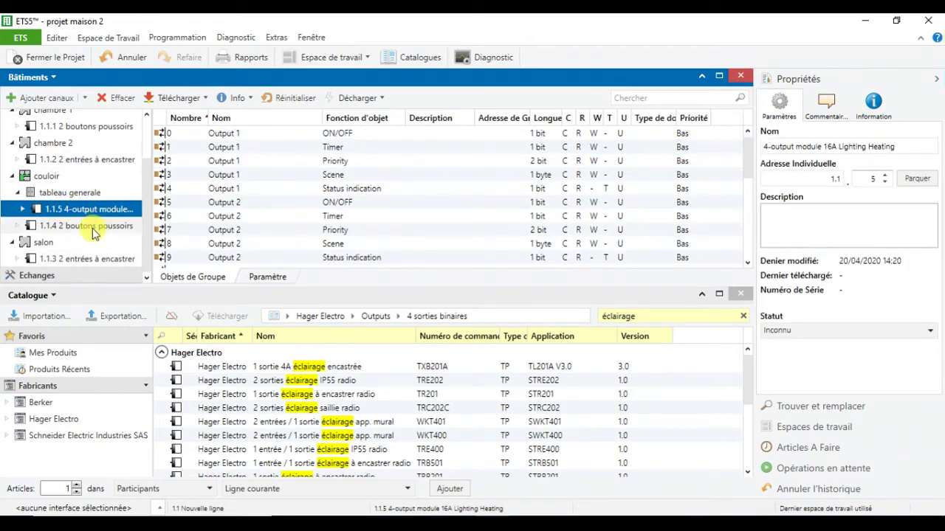
{"action": "left_click", "coordinate": [104, 225]}
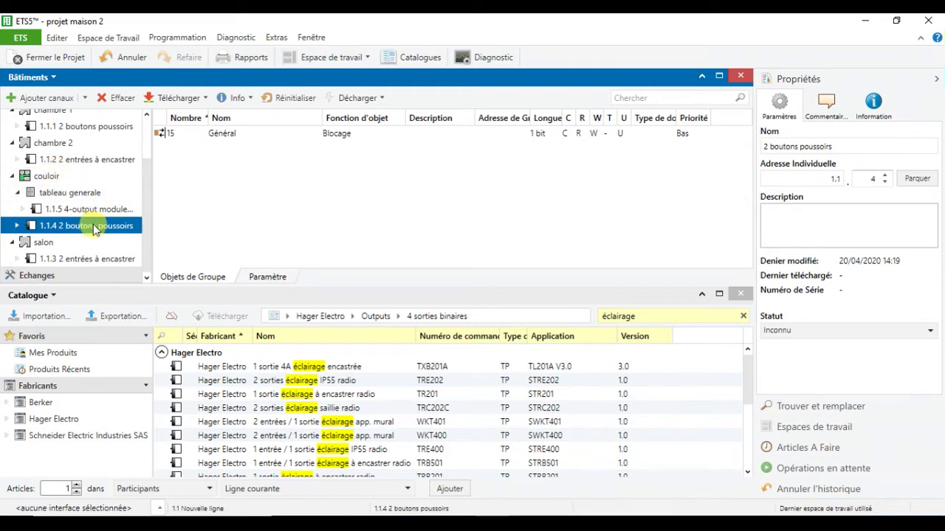
{"action": "left_click", "coordinate": [264, 277]}
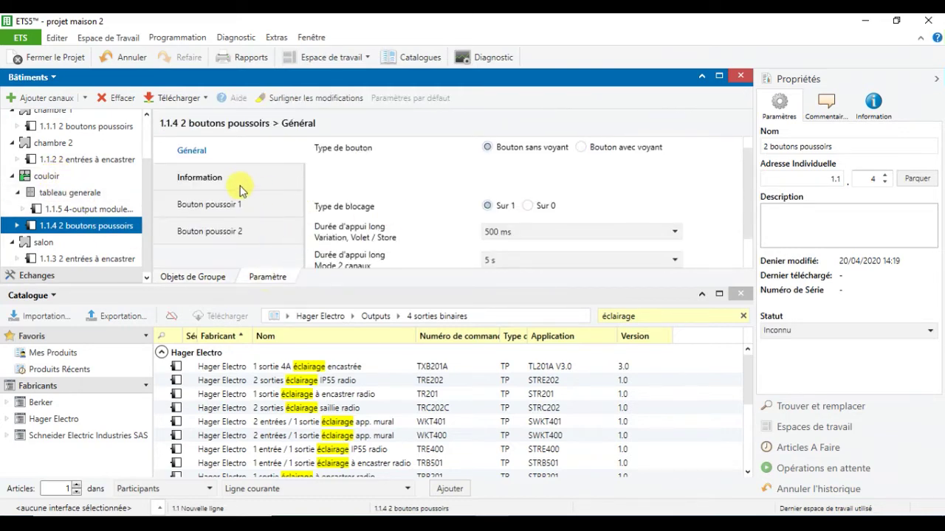
{"action": "left_click", "coordinate": [238, 207]}
{"action": "left_click", "coordinate": [488, 171]}
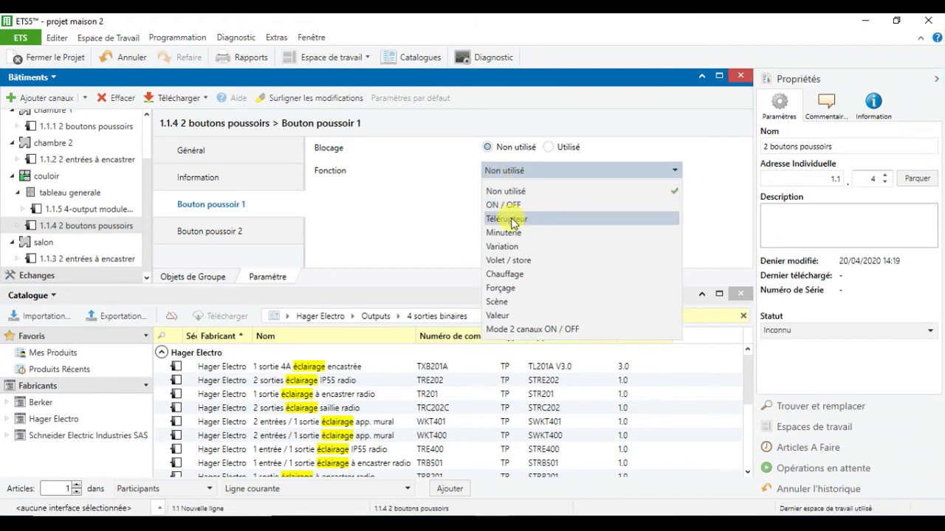
{"action": "key", "text": "Escape"}
Step: Set the function of Bouton poussoir 2 on the couloir's push-button device to ON / OFF and show its group objects
{"action": "left_click", "coordinate": [254, 226]}
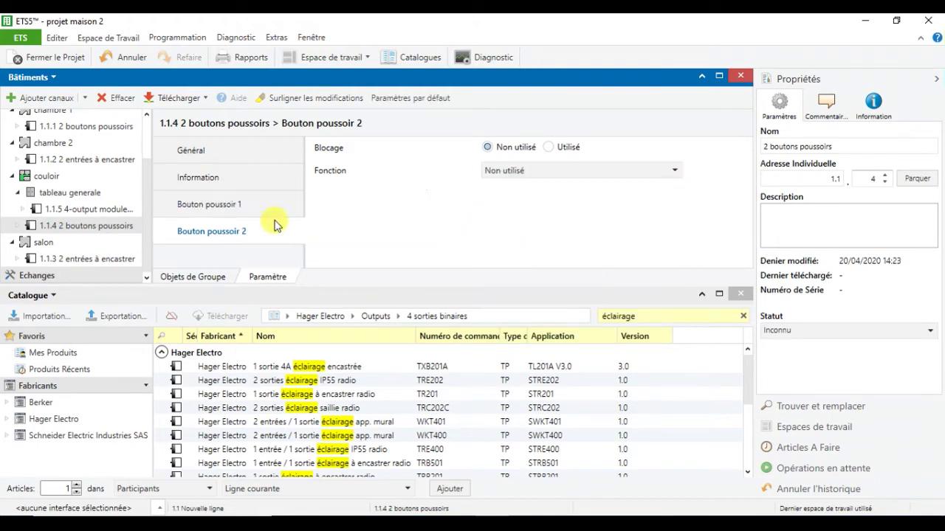
{"action": "left_click", "coordinate": [493, 173]}
{"action": "left_click", "coordinate": [517, 203]}
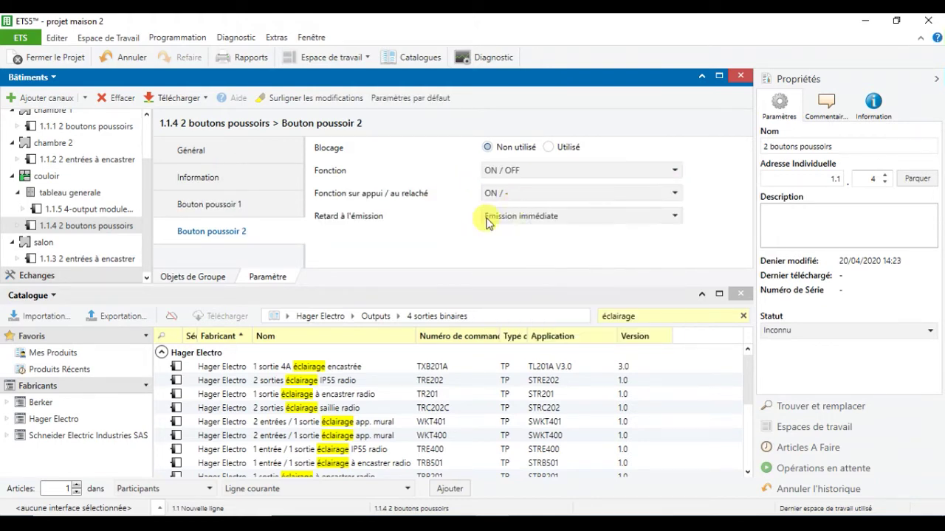
{"action": "left_click", "coordinate": [210, 279]}
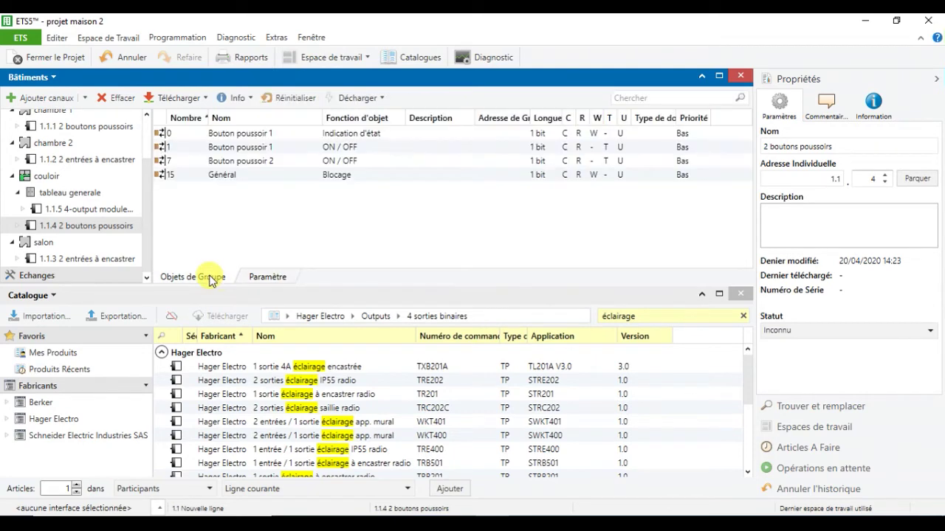
Step: Describe the couloir device's ON/OFF objects: "Eclairage couloir" for Bouton poussoir 1 and "OFF generale" for Bouton poussoir 2
{"action": "left_click", "coordinate": [393, 147]}
{"action": "left_click", "coordinate": [768, 191]}
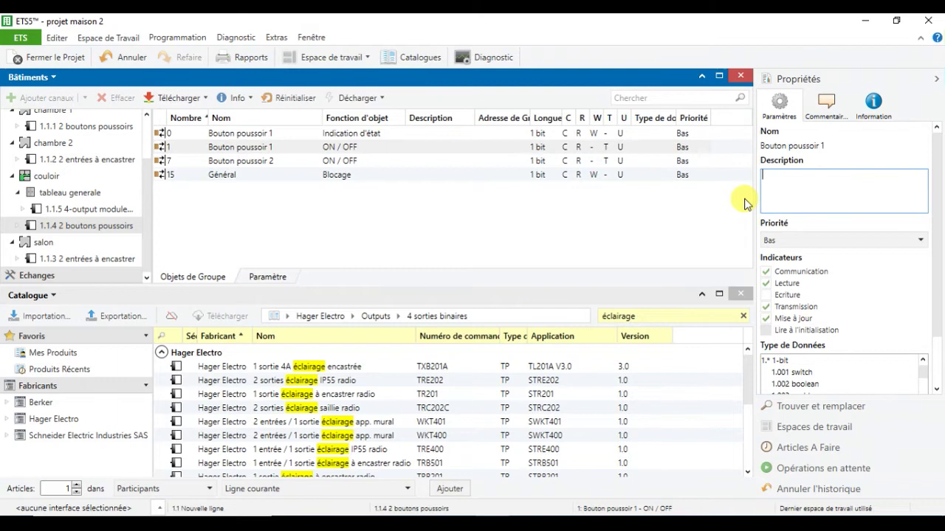
{"action": "type", "text": "E"}
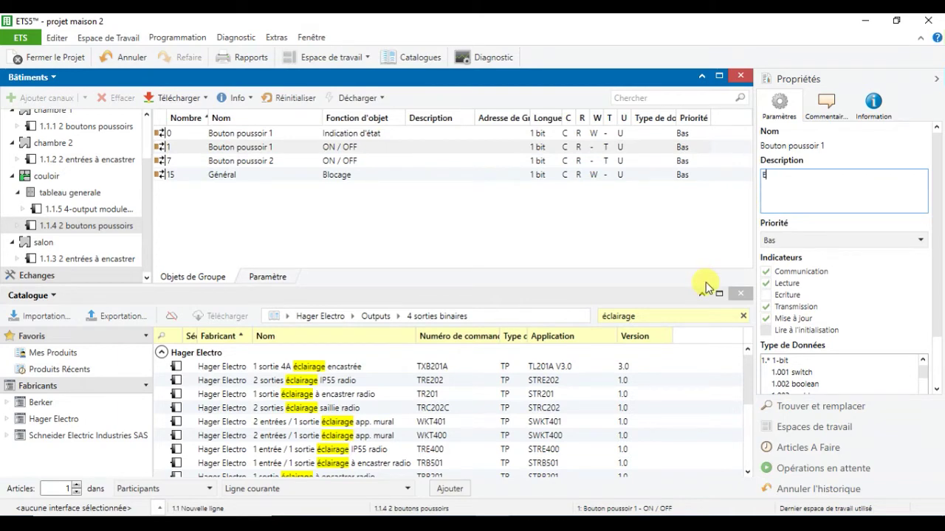
{"action": "type", "text": "clairage couloir"}
{"action": "left_click", "coordinate": [432, 161]}
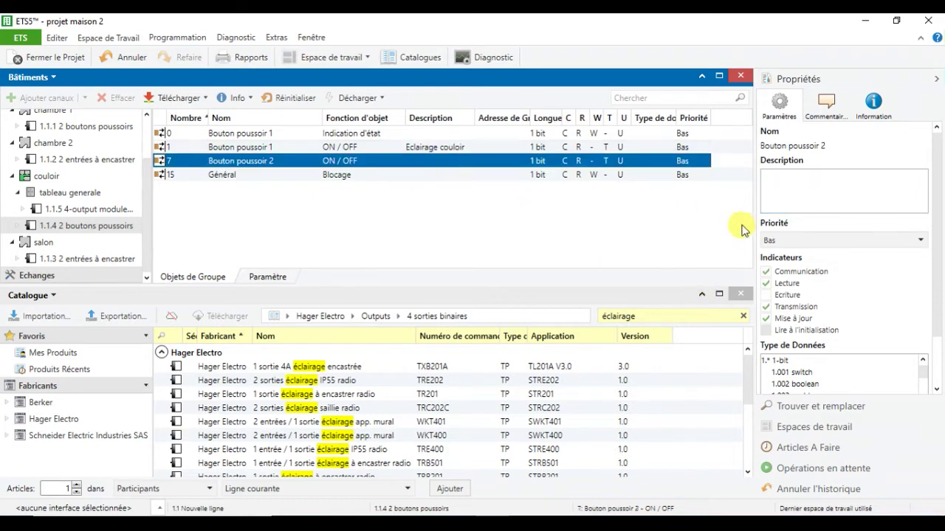
{"action": "left_click", "coordinate": [808, 189]}
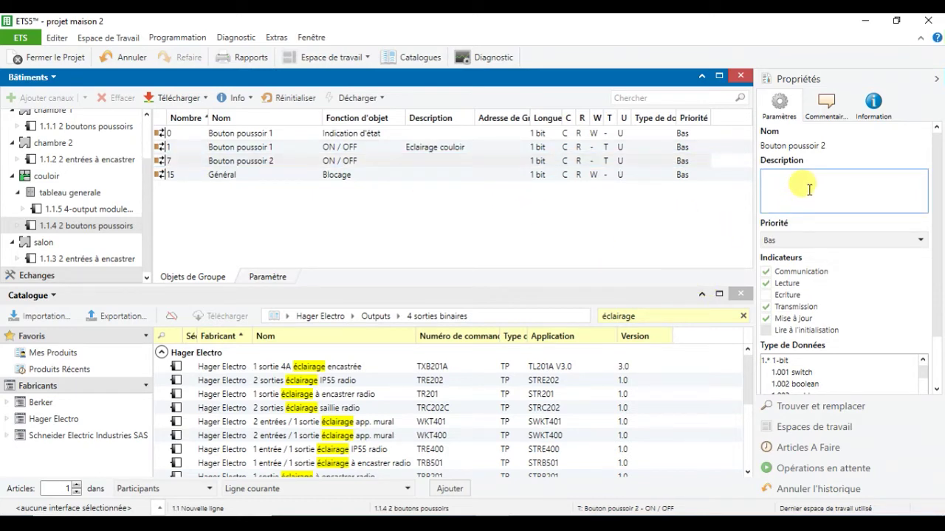
{"action": "type", "text": "OFF generale"}
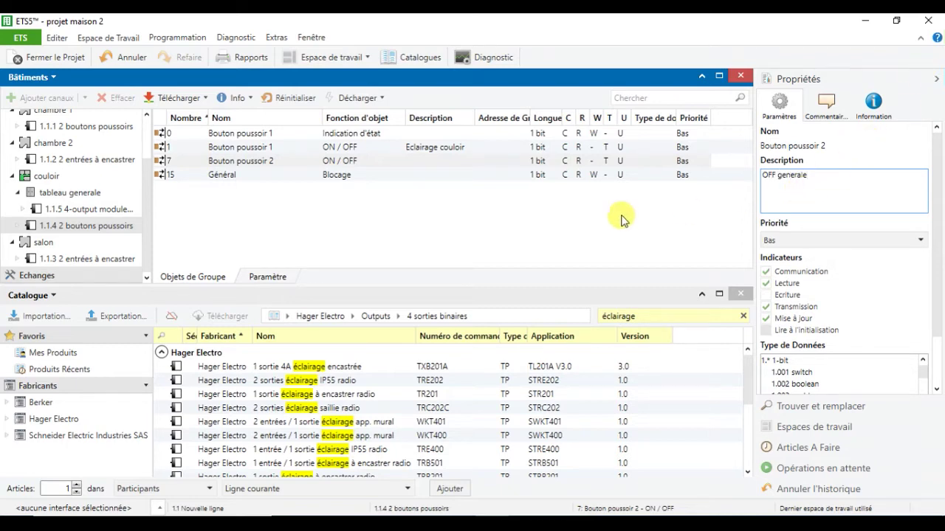
{"action": "left_click", "coordinate": [474, 161]}
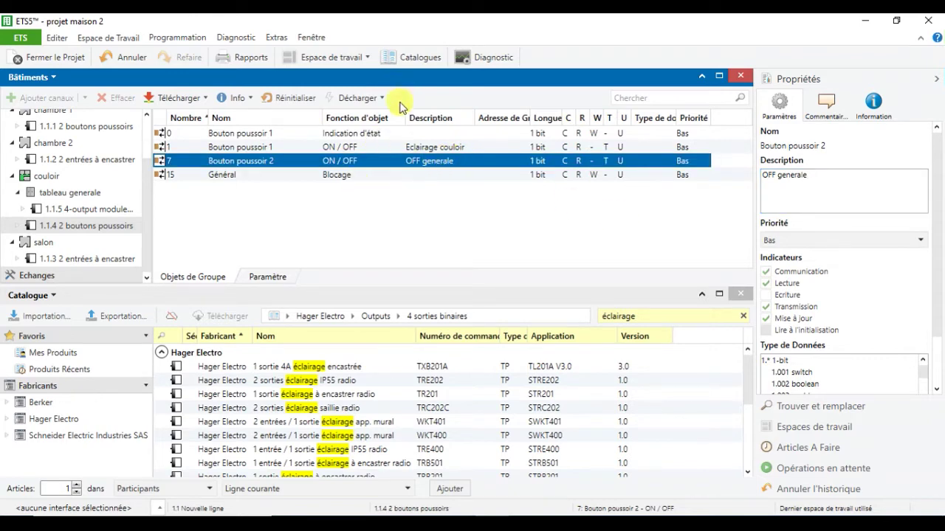
Step: Review the output functions of the 4-output module in tableau generale, trying Heating on Output 1 and restoring Lighting
{"action": "left_click", "coordinate": [65, 211]}
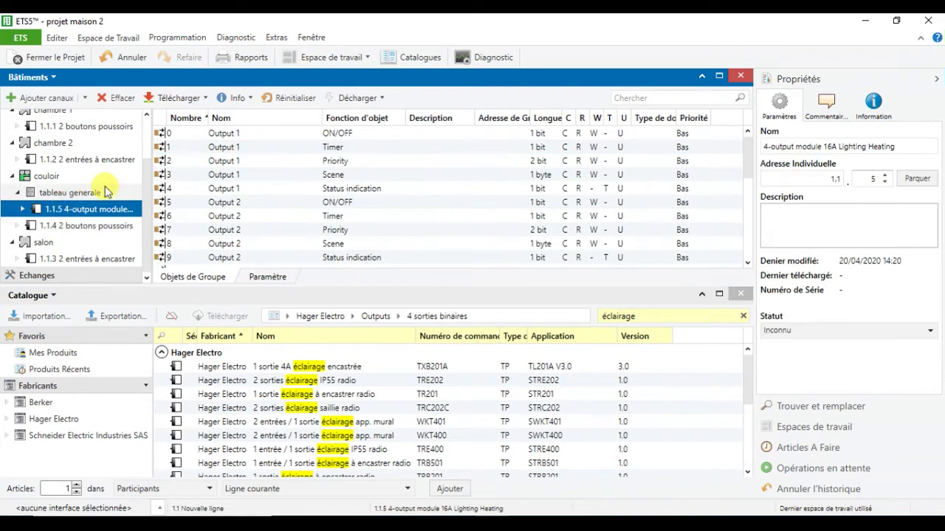
{"action": "left_click", "coordinate": [390, 134]}
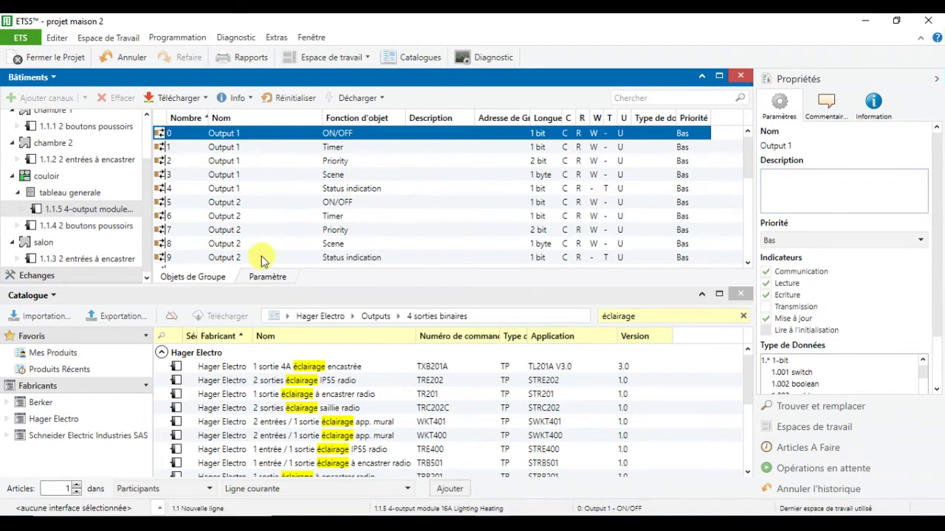
{"action": "left_click", "coordinate": [267, 277]}
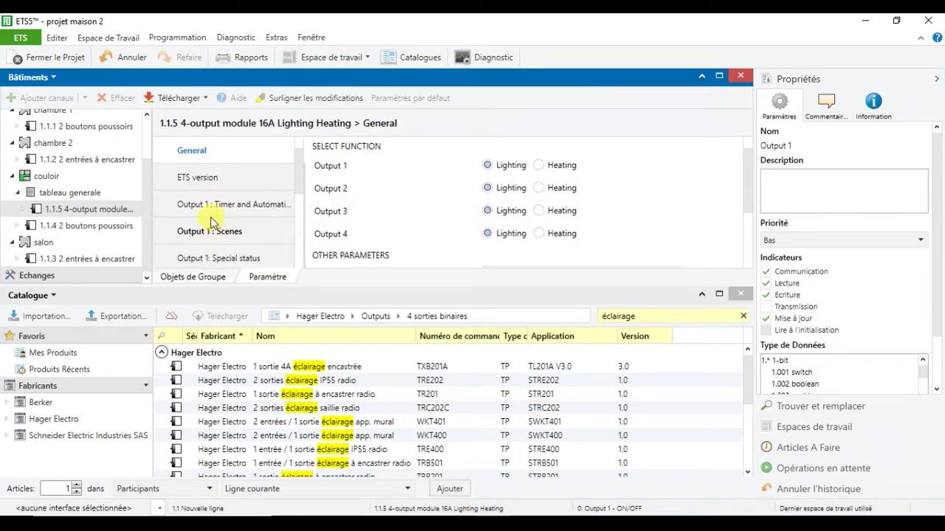
{"action": "scroll", "coordinate": [210, 223], "scroll_direction": "down", "scroll_amount": 2}
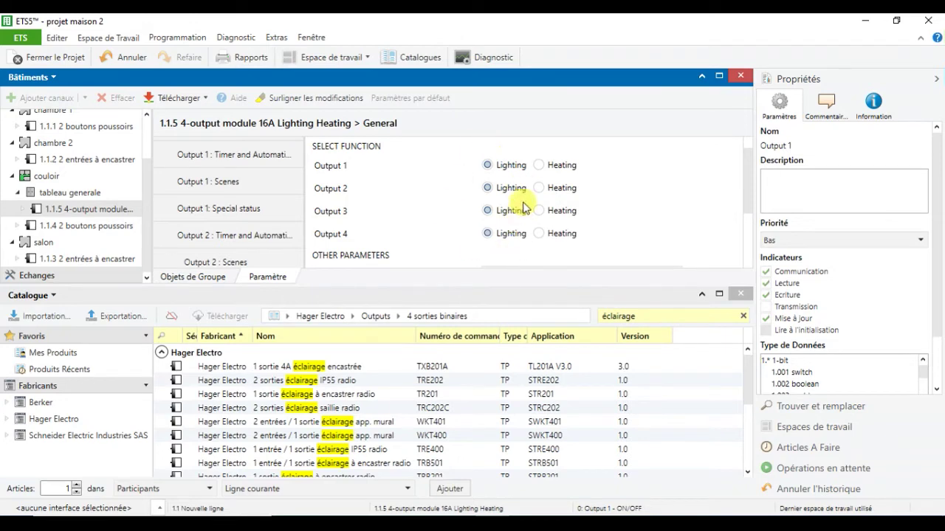
{"action": "left_click", "coordinate": [540, 166]}
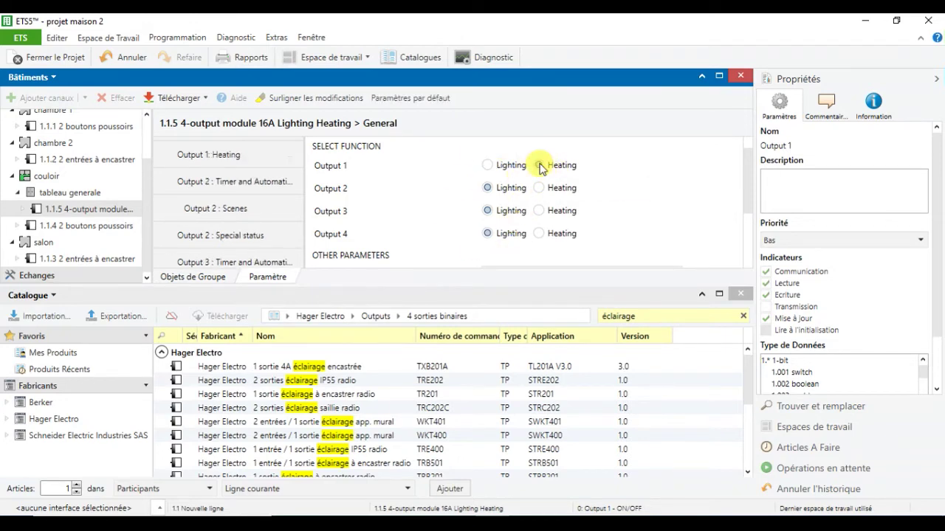
{"action": "left_click", "coordinate": [487, 166]}
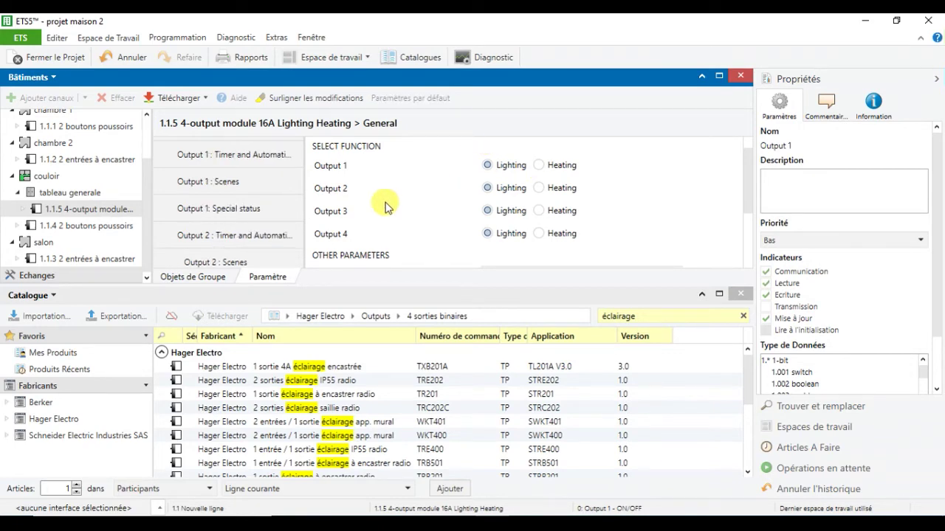
Step: Examine the 4-output module's general parameters and Output 1's timer and special status settings
{"action": "left_click", "coordinate": [220, 157]}
{"action": "scroll", "coordinate": [225, 158], "scroll_direction": "up", "scroll_amount": 1}
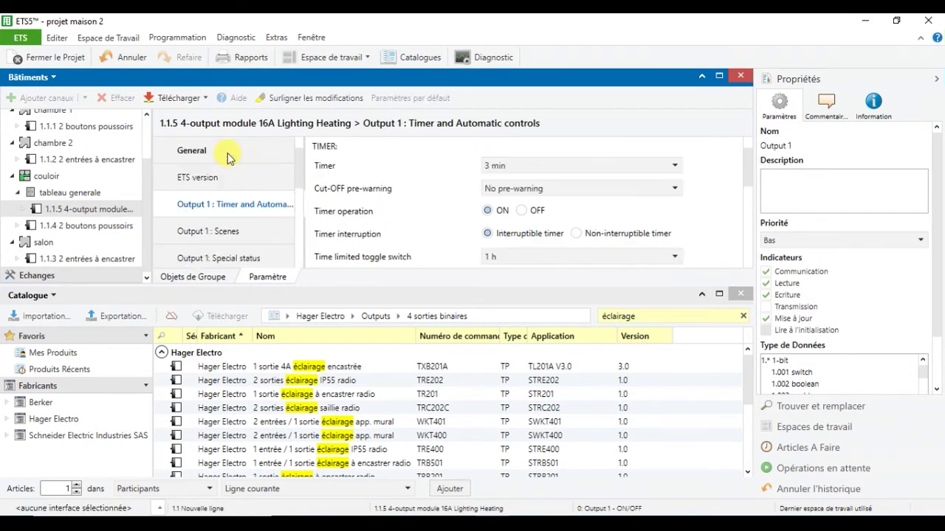
{"action": "left_click", "coordinate": [228, 158]}
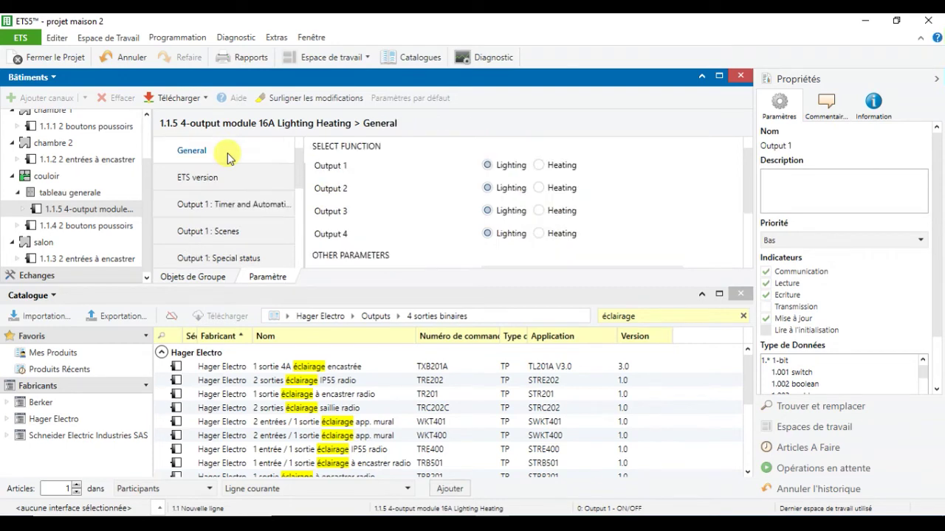
{"action": "left_click", "coordinate": [262, 183]}
{"action": "left_click", "coordinate": [264, 212]}
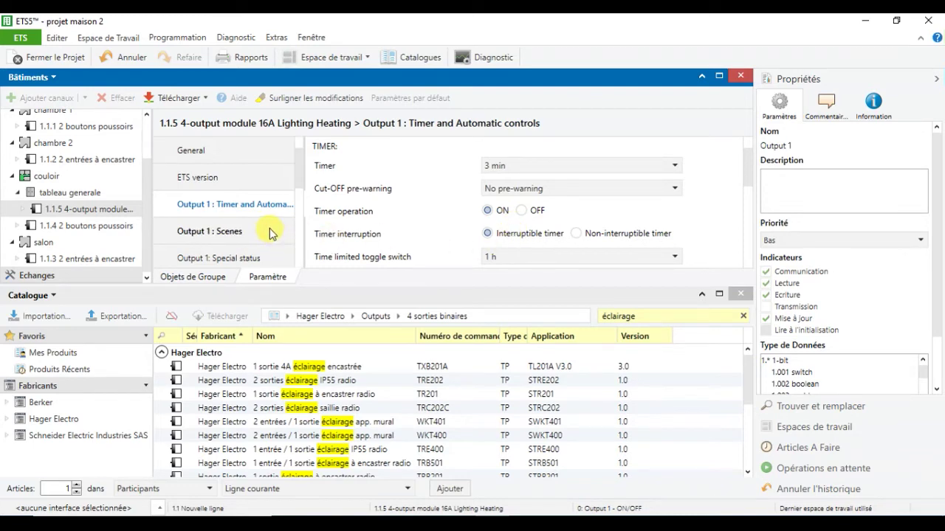
{"action": "left_click", "coordinate": [224, 254]}
{"action": "scroll", "coordinate": [226, 192], "scroll_direction": "down", "scroll_amount": 4}
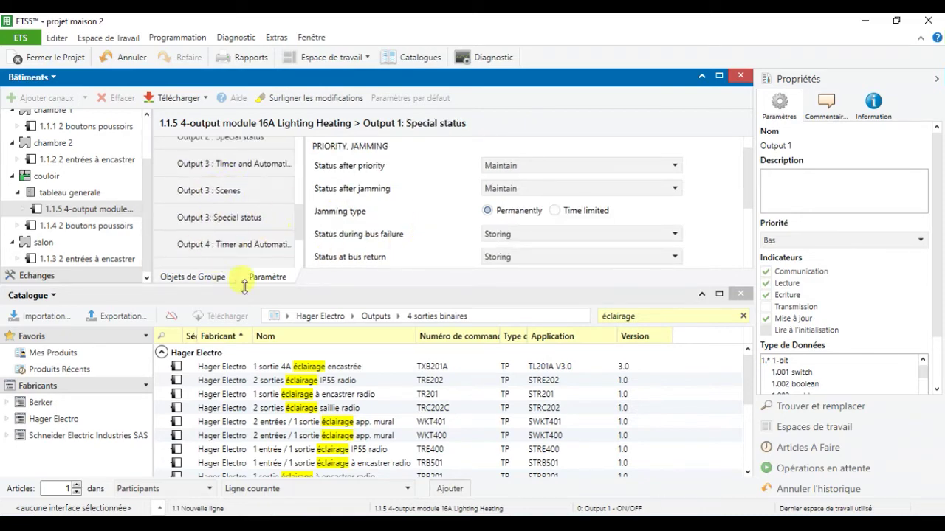
Step: Describe the 4-output module's ON/OFF group objects as "Ch1" for Output 1 and "Ch2" for Output 2
{"action": "left_click", "coordinate": [205, 284]}
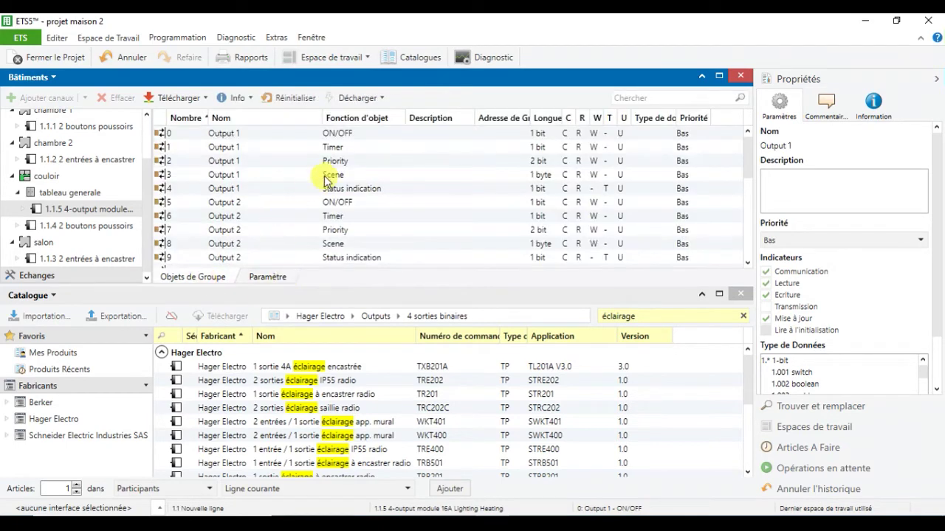
{"action": "left_click", "coordinate": [410, 133]}
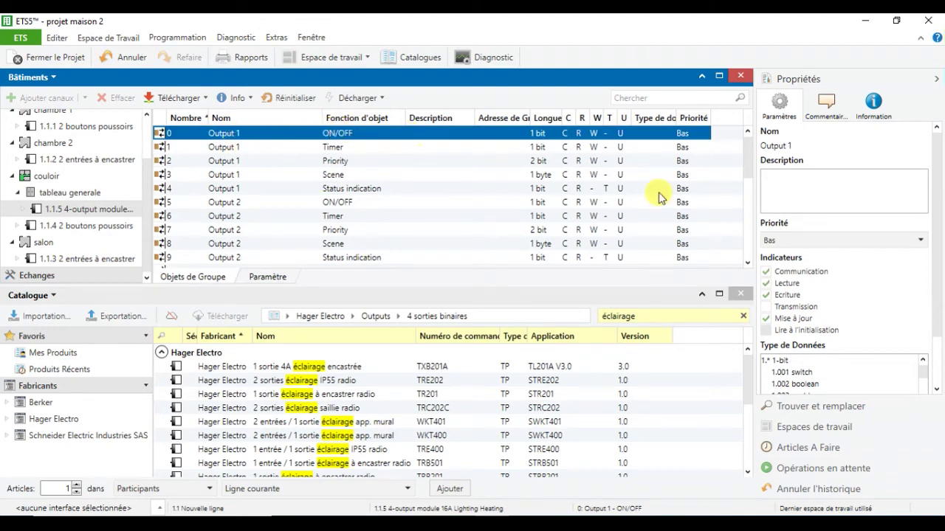
{"action": "left_click", "coordinate": [875, 189]}
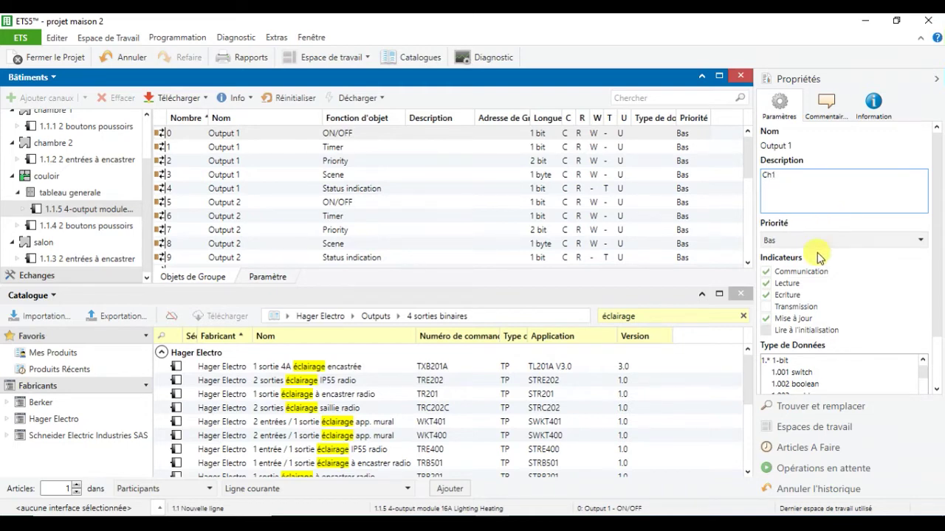
{"action": "left_click", "coordinate": [336, 209]}
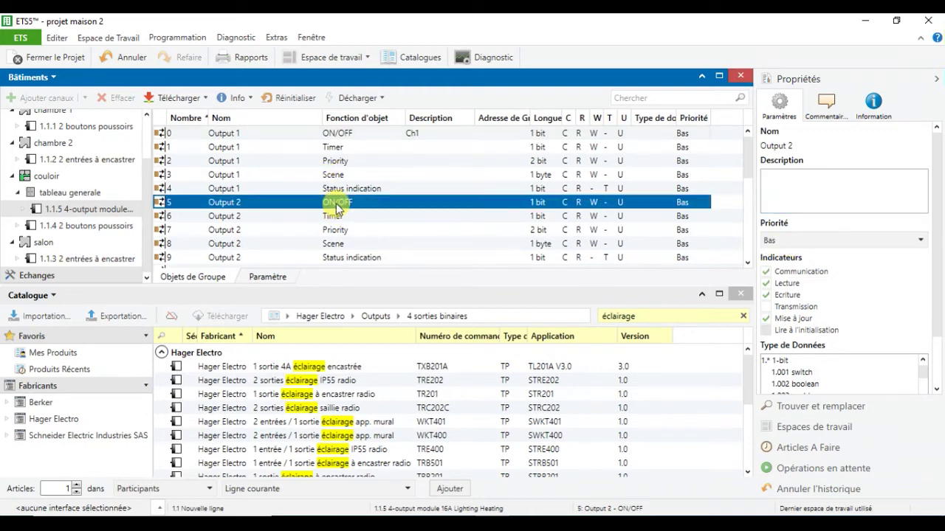
{"action": "left_click", "coordinate": [784, 185]}
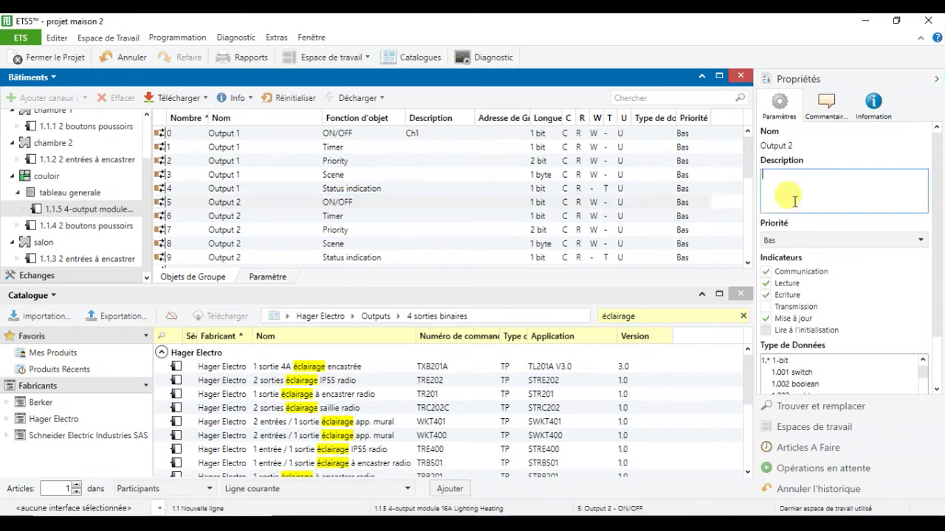
{"action": "type", "text": "ch"}
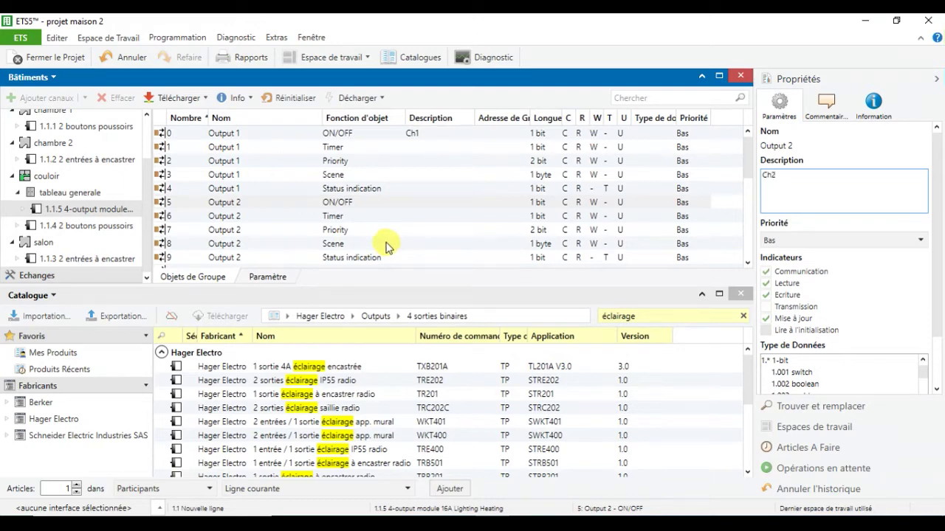
Step: Describe the 4-output module's ON/OFF group objects as "salon" for Output 3 and "couloir" for Output 4
{"action": "left_click", "coordinate": [245, 256]}
{"action": "scroll", "coordinate": [243, 258], "scroll_direction": "down", "scroll_amount": 3}
{"action": "scroll", "coordinate": [245, 258], "scroll_direction": "up", "scroll_amount": 3}
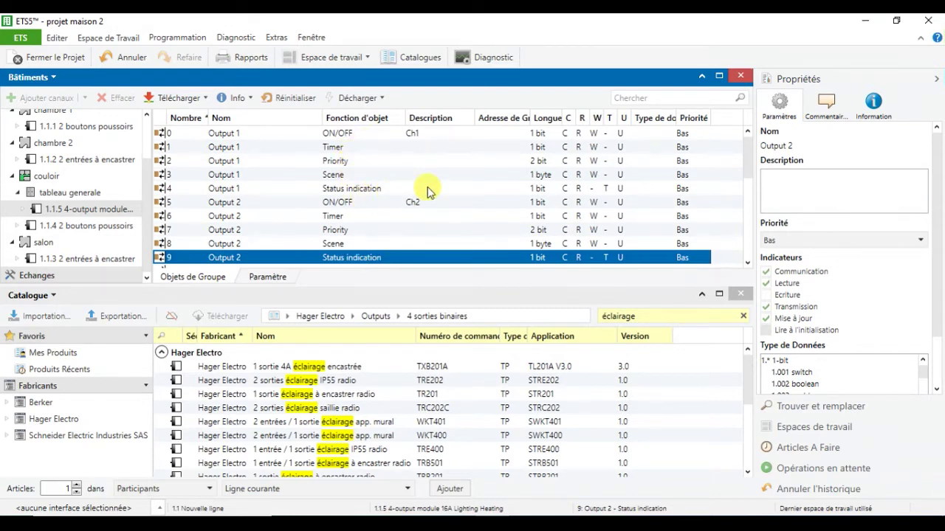
{"action": "scroll", "coordinate": [406, 221], "scroll_direction": "down", "scroll_amount": 3}
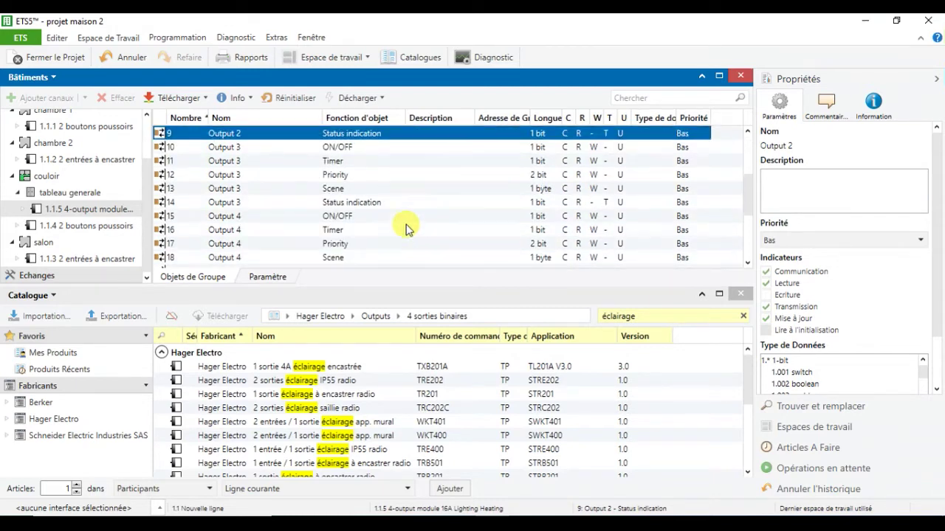
{"action": "left_click", "coordinate": [388, 148]}
{"action": "left_click", "coordinate": [798, 189]}
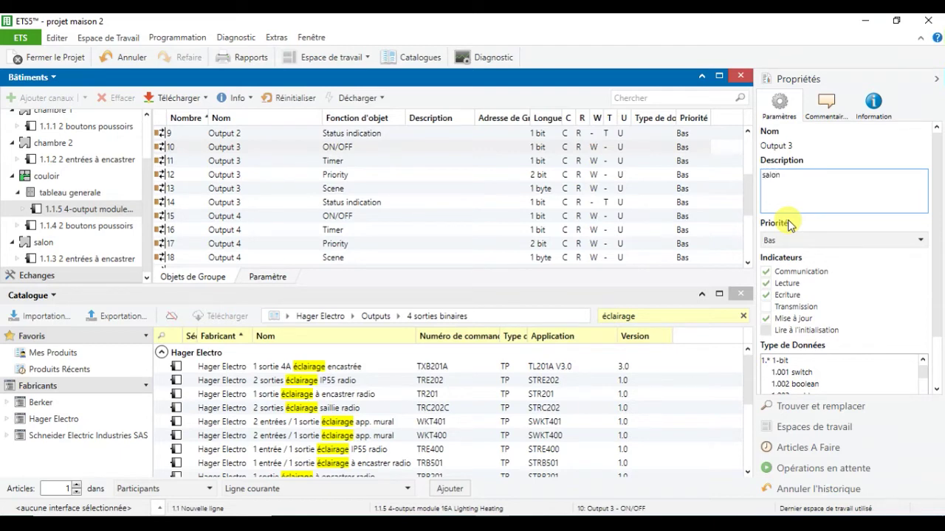
{"action": "left_click", "coordinate": [387, 216]}
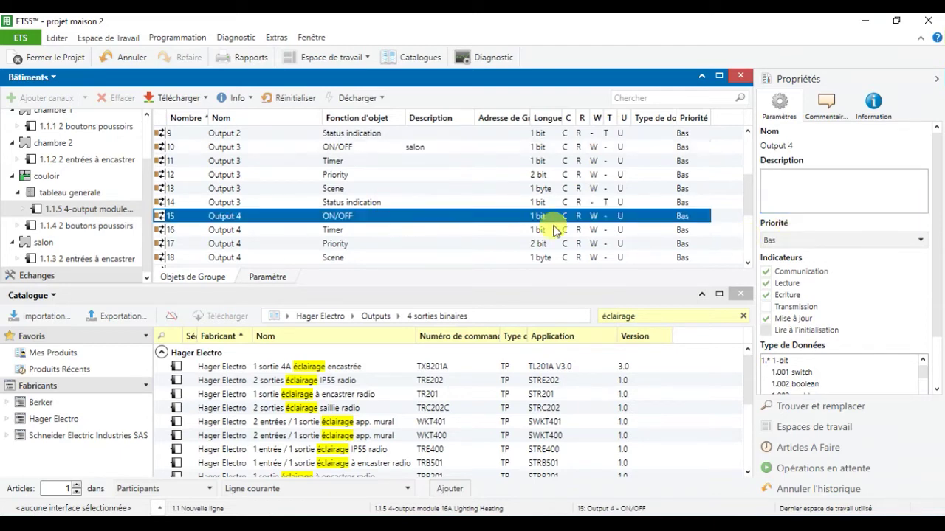
{"action": "left_click", "coordinate": [786, 198]}
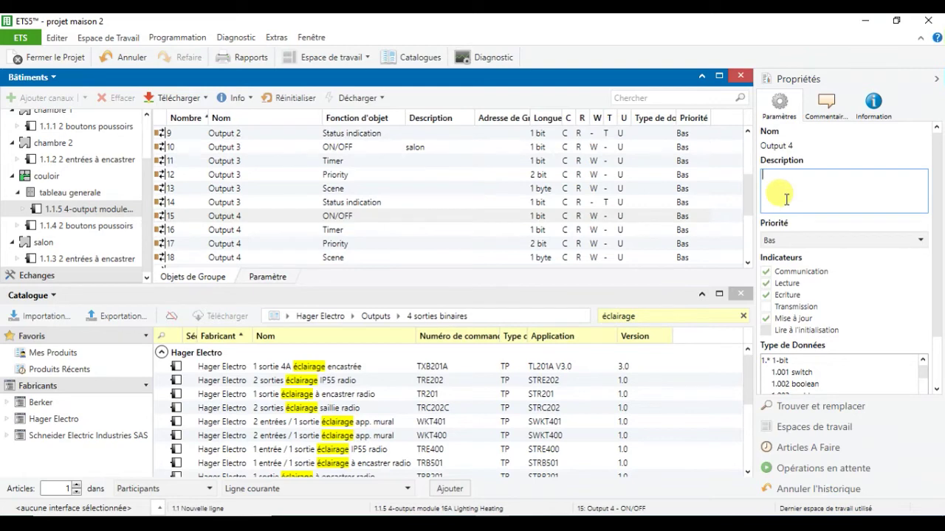
{"action": "type", "text": "couloir"}
{"action": "left_click", "coordinate": [383, 242]}
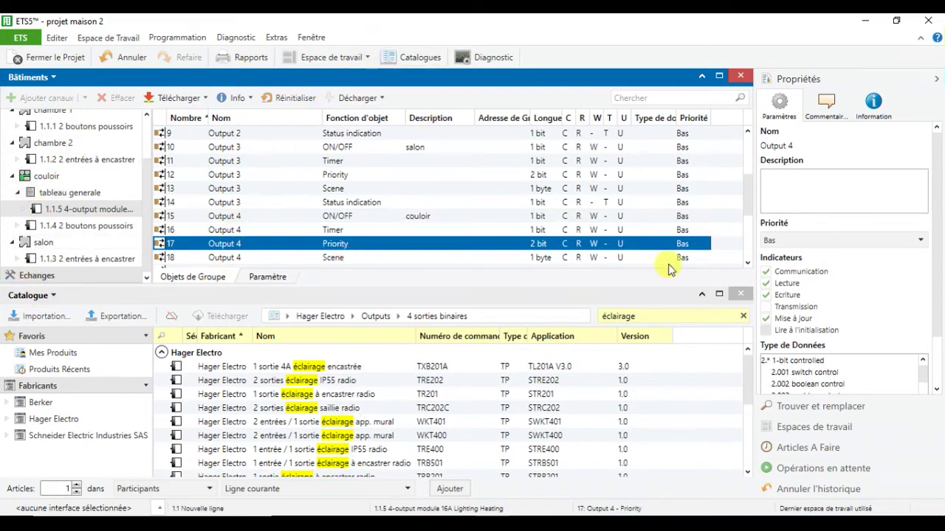
Step: Replace the catalogue with the group addresses view and add a main group named "Eclairage"
{"action": "left_click", "coordinate": [740, 295]}
{"action": "left_click", "coordinate": [741, 295]}
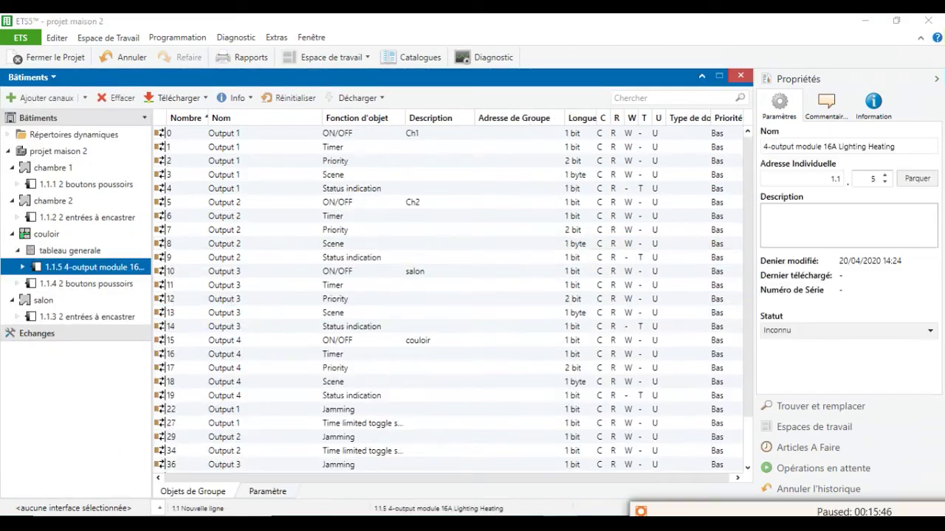
{"action": "left_click", "coordinate": [365, 57]}
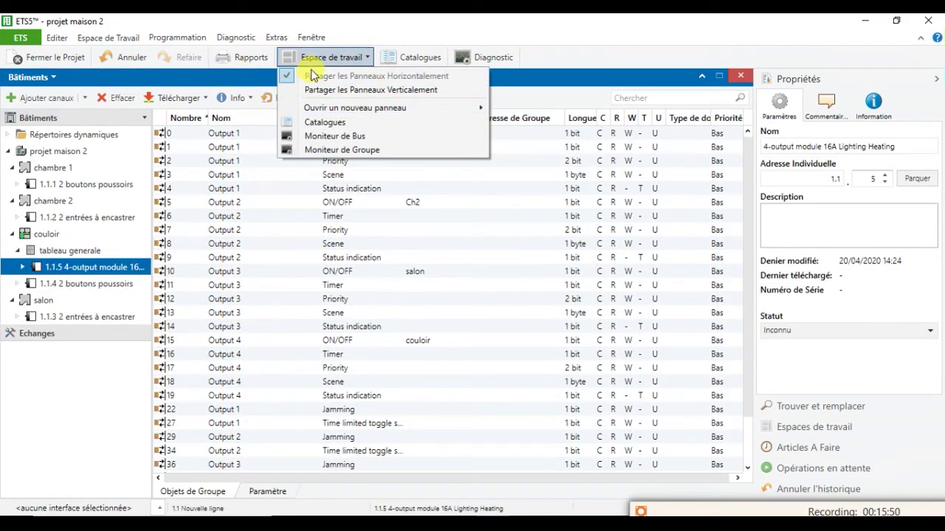
{"action": "mouse_move", "coordinate": [353, 109]}
{"action": "left_click", "coordinate": [527, 124]}
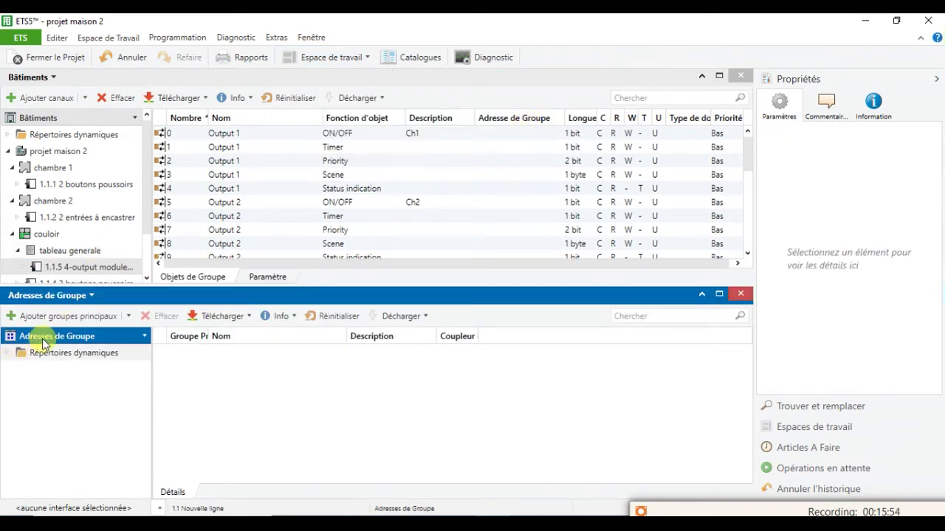
{"action": "left_click", "coordinate": [107, 324]}
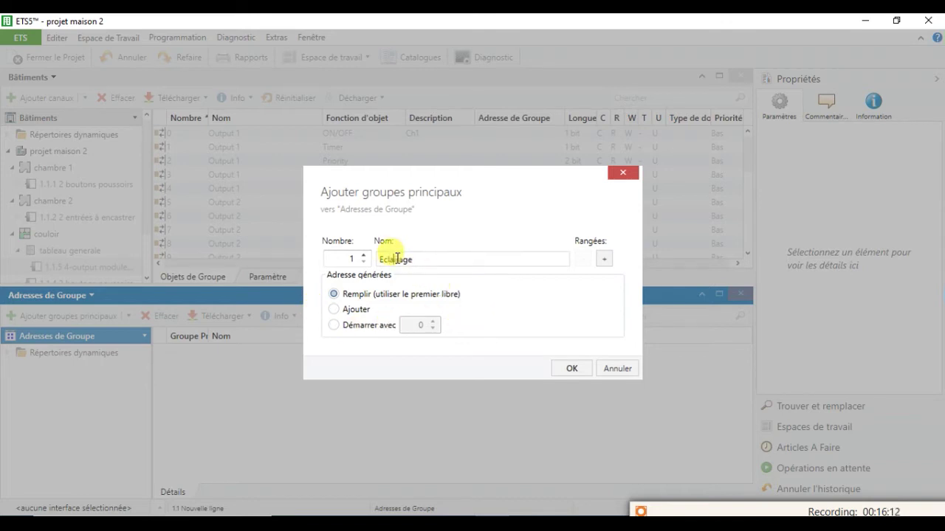
{"action": "left_click", "coordinate": [568, 369]}
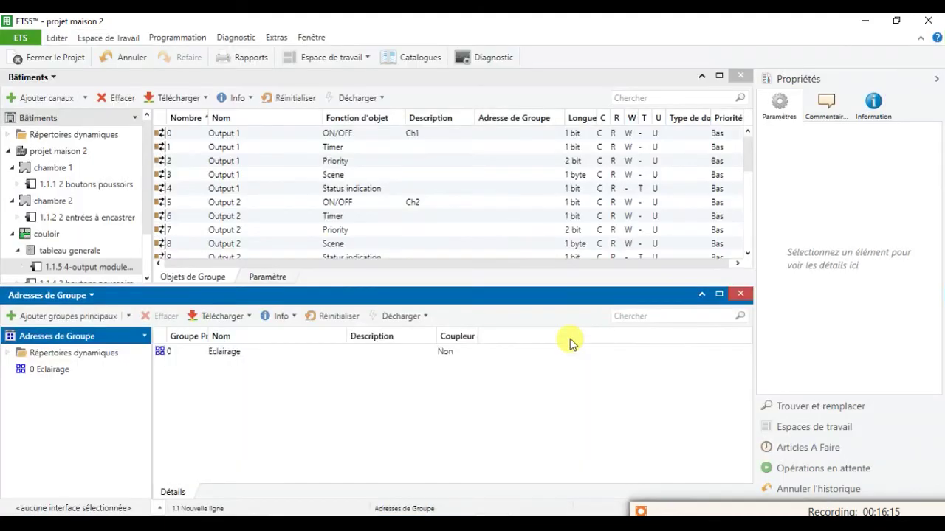
Step: Add two middle groups under the Eclairage main group, named "Eclairage fixe" and "Eclairage variable"
{"action": "left_click", "coordinate": [47, 373]}
{"action": "right_click", "coordinate": [46, 371]}
{"action": "left_click", "coordinate": [118, 253]}
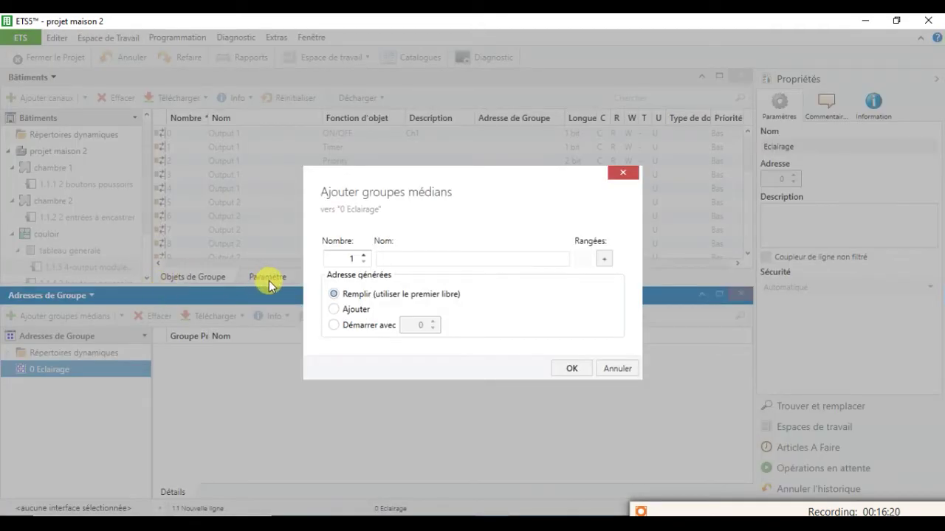
{"action": "type", "text": "Eclairage fixe"}
{"action": "left_click", "coordinate": [604, 259]}
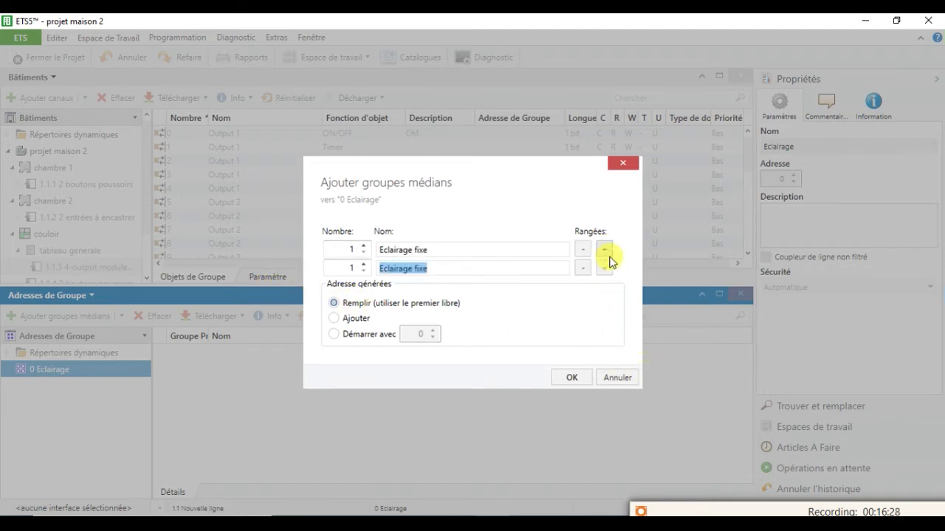
{"action": "left_click", "coordinate": [538, 270]}
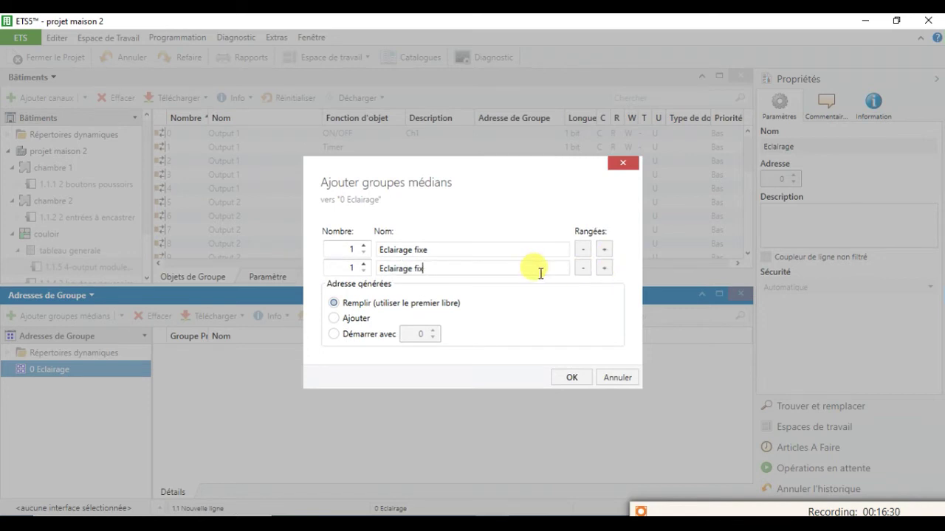
{"action": "type", "text": "variabl"}
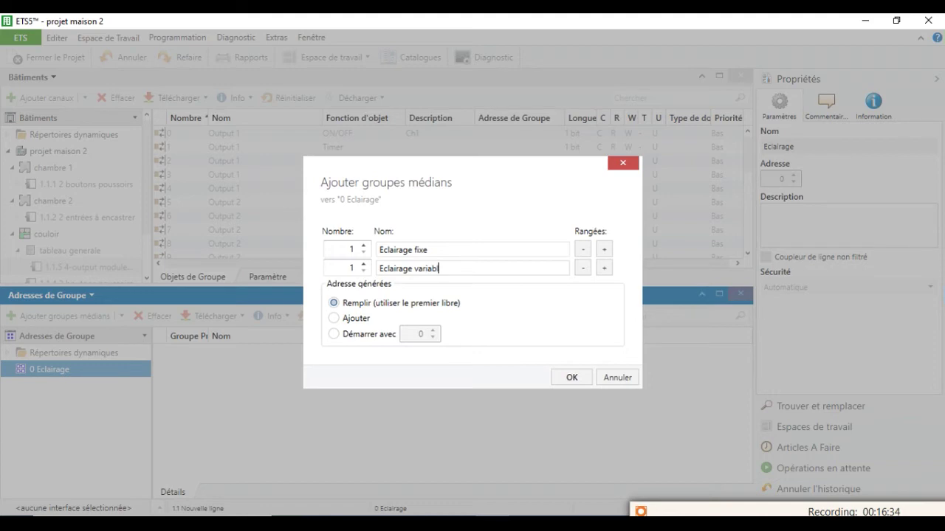
{"action": "type", "text": "e"}
{"action": "left_click", "coordinate": [570, 377]}
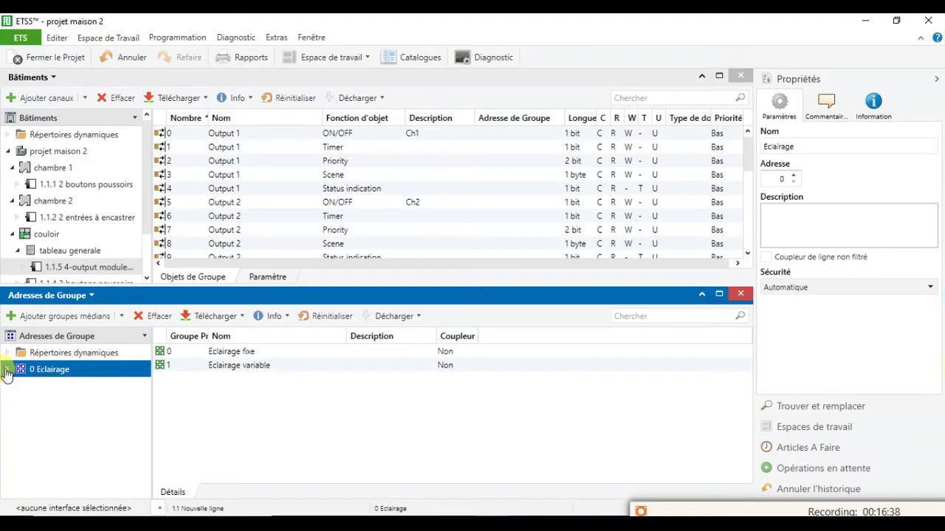
Step: Start adding group addresses to the Eclairage fixe middle group, naming the first two "chambre1" and "chambre2"
{"action": "left_click", "coordinate": [8, 369]}
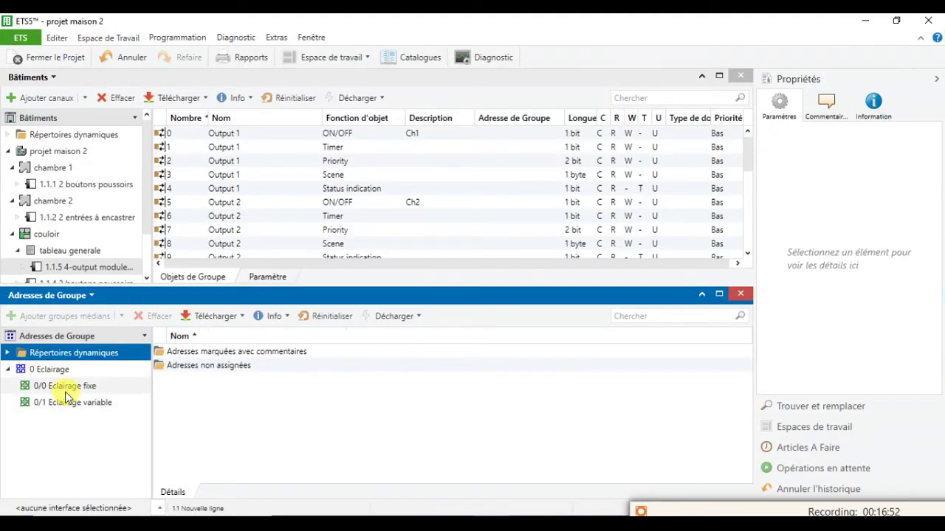
{"action": "left_click", "coordinate": [67, 388]}
{"action": "right_click", "coordinate": [65, 385]}
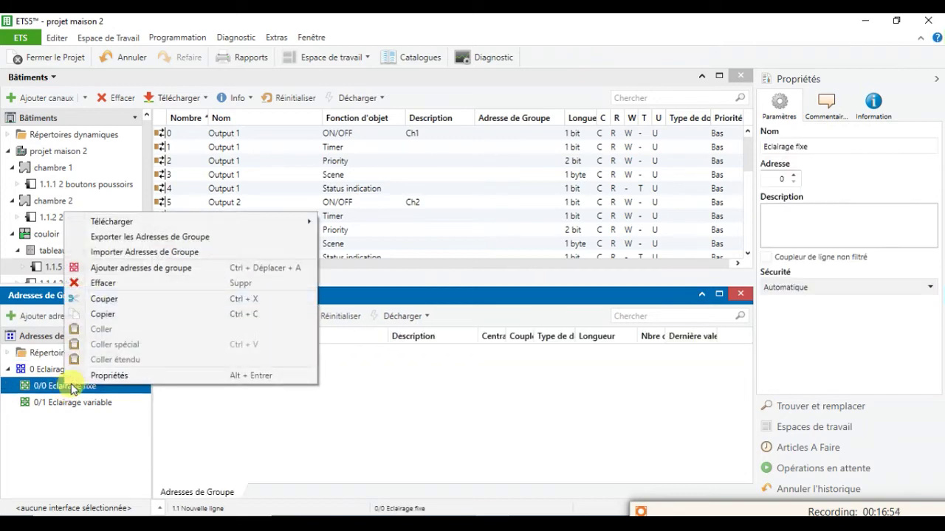
{"action": "left_click", "coordinate": [183, 268]}
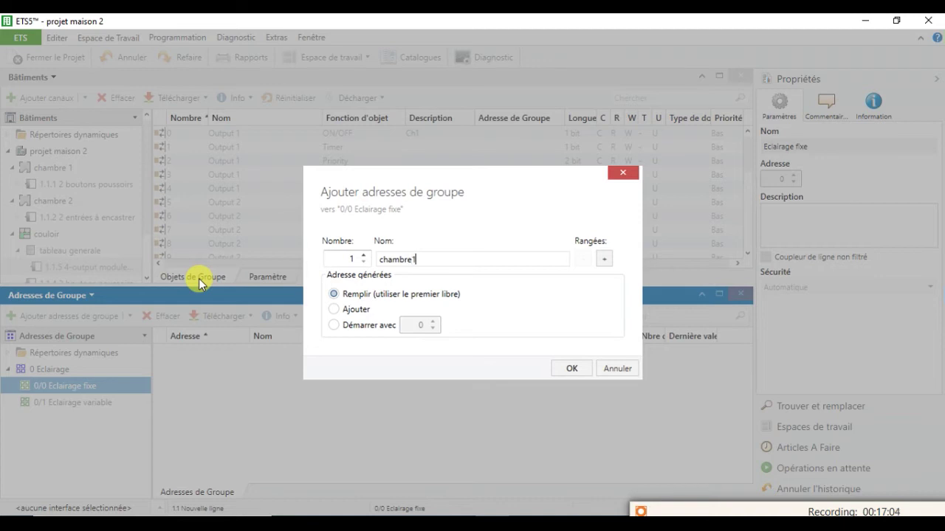
{"action": "left_click", "coordinate": [603, 258]}
{"action": "left_click", "coordinate": [548, 265]}
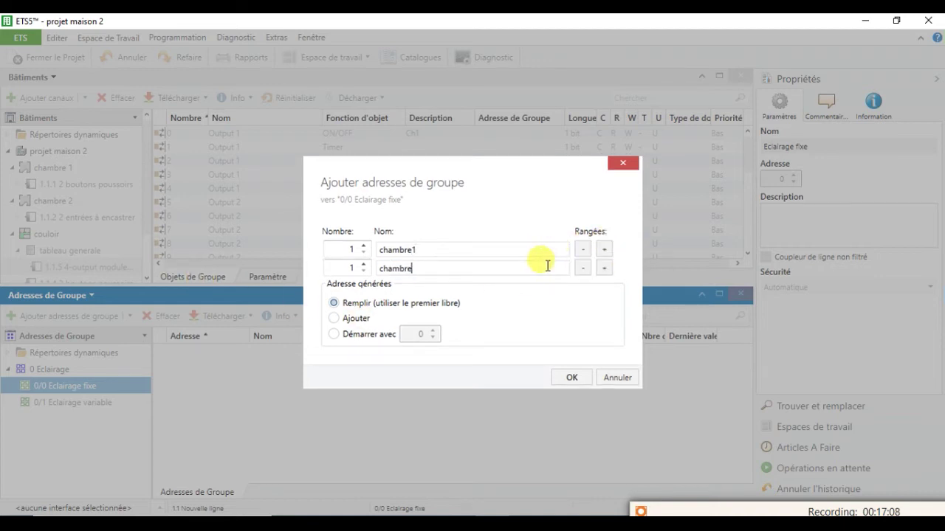
{"action": "type", "text": "2"}
Step: Add "salon", "Couloir" and "OFF Générale" to the list of new addresses and create all the group addresses
{"action": "left_click", "coordinate": [603, 268]}
{"action": "left_click", "coordinate": [537, 277]}
{"action": "double_click", "coordinate": [538, 277]}
{"action": "type", "text": "salon"}
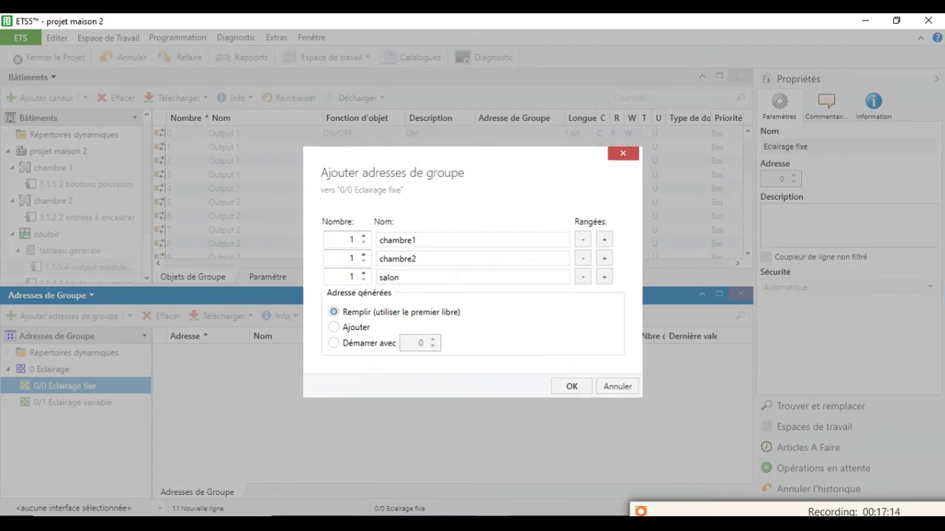
{"action": "left_click", "coordinate": [604, 277]}
{"action": "type", "text": "Couloir"}
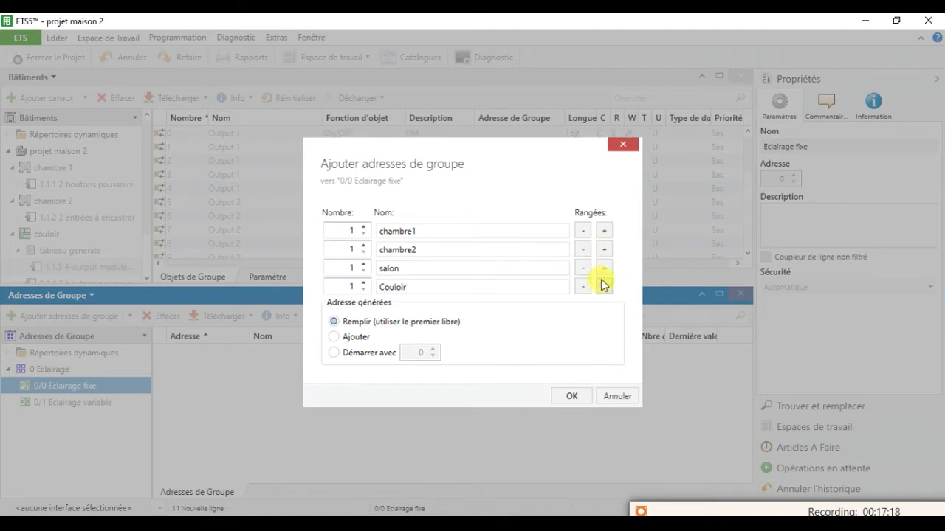
{"action": "left_click", "coordinate": [603, 286]}
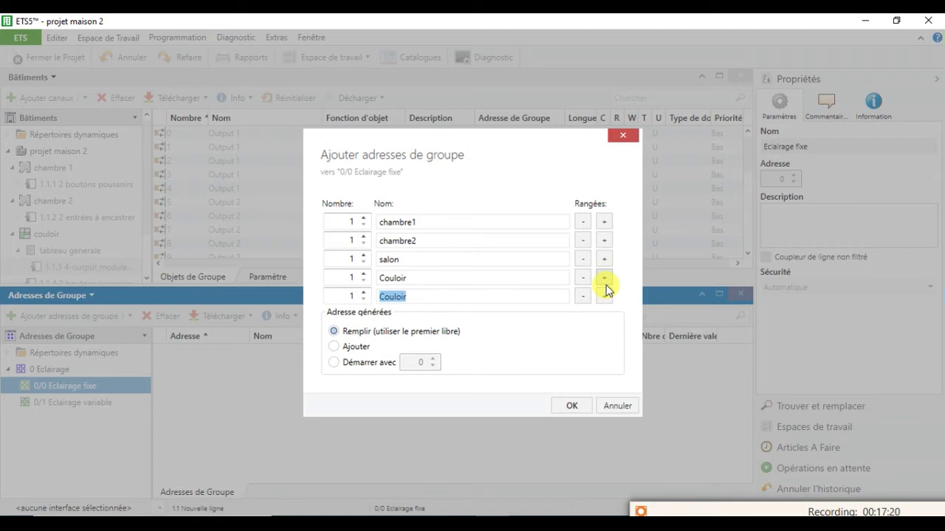
{"action": "type", "text": "OFF Générale"}
{"action": "left_click", "coordinate": [581, 405]}
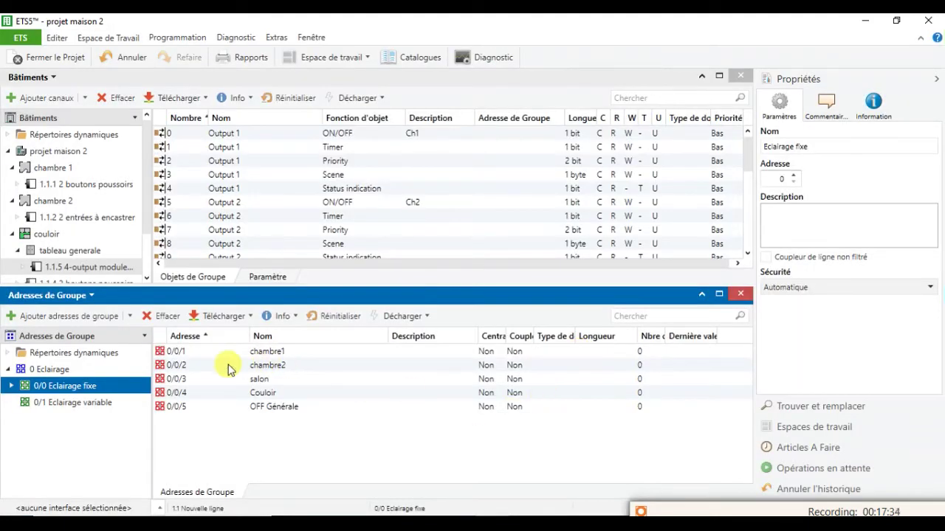
Step: Set the Eclairage main group's address to 1 and the Eclairage fixe middle group's address to 2
{"action": "left_click", "coordinate": [74, 369]}
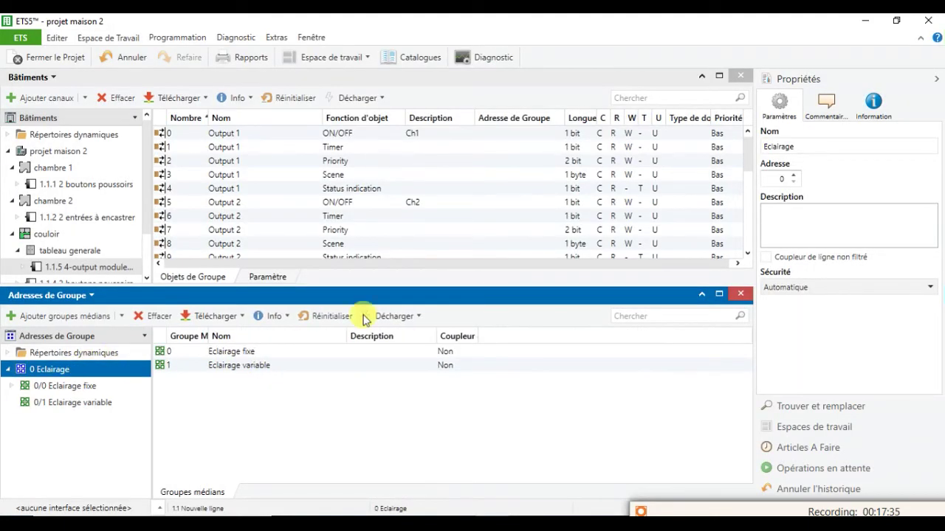
{"action": "left_click", "coordinate": [793, 176]}
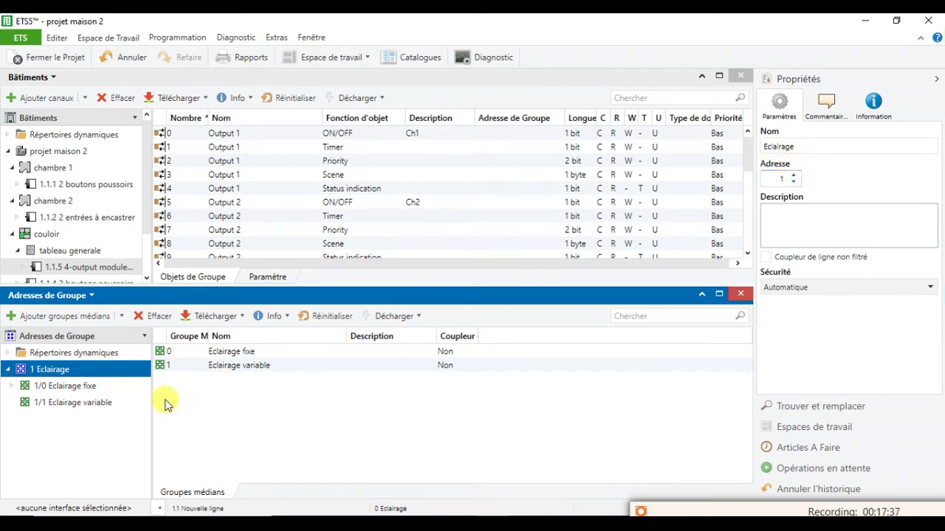
{"action": "left_click", "coordinate": [96, 385]}
{"action": "left_click", "coordinate": [793, 176]}
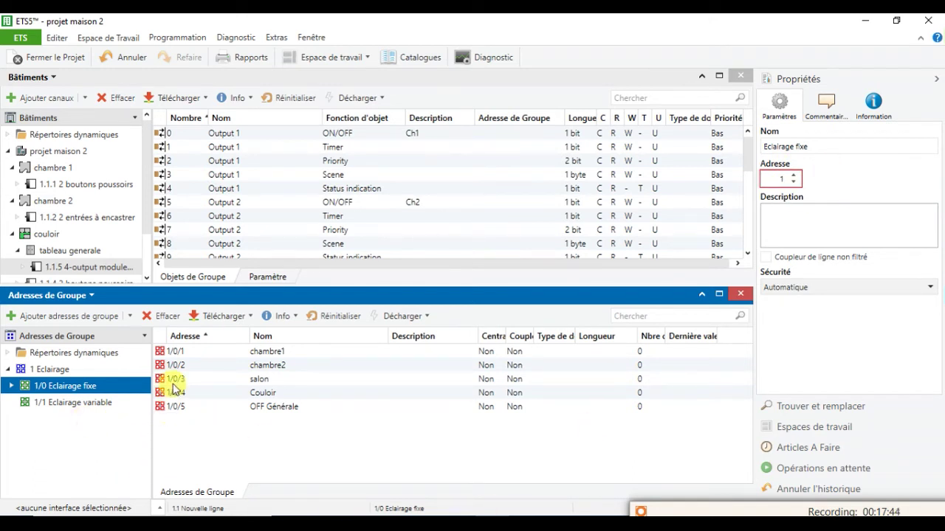
{"action": "left_click", "coordinate": [48, 369]}
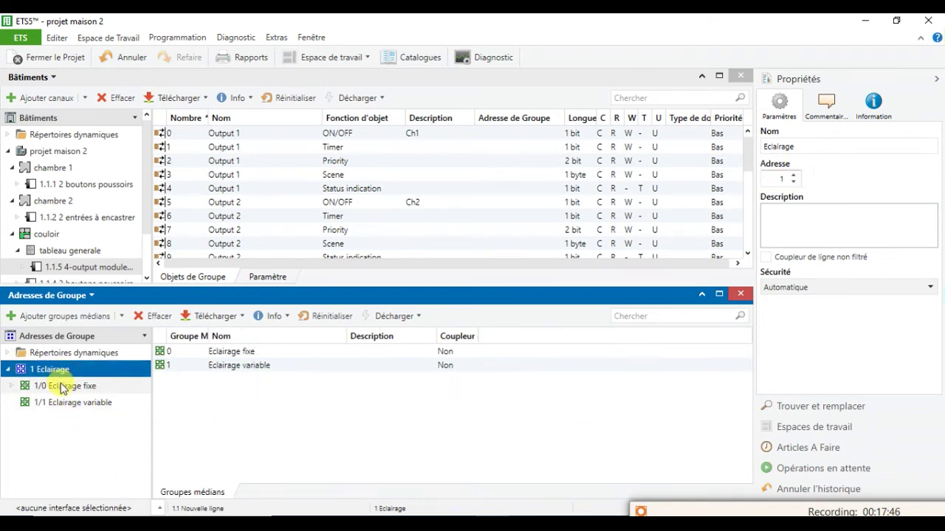
{"action": "left_click", "coordinate": [61, 388]}
{"action": "left_click", "coordinate": [793, 182]}
{"action": "left_click", "coordinate": [793, 181]}
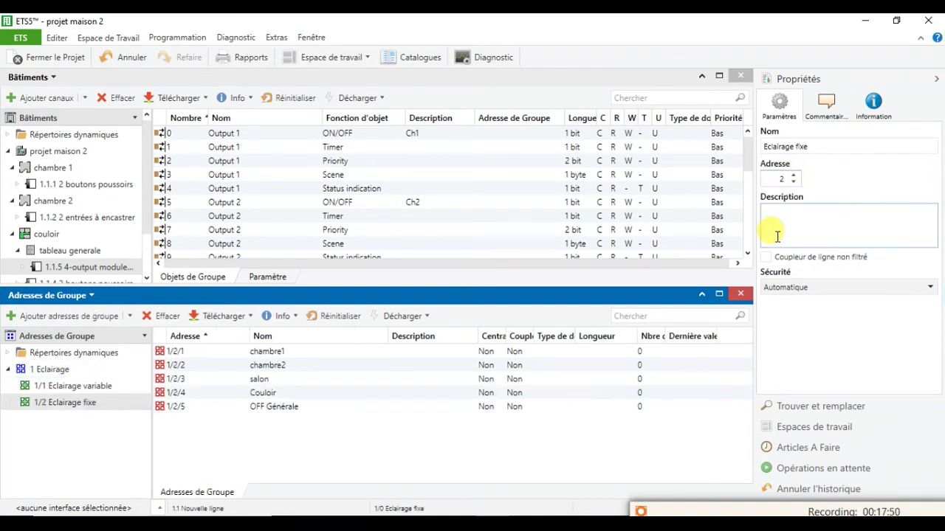
{"action": "left_click", "coordinate": [110, 386]}
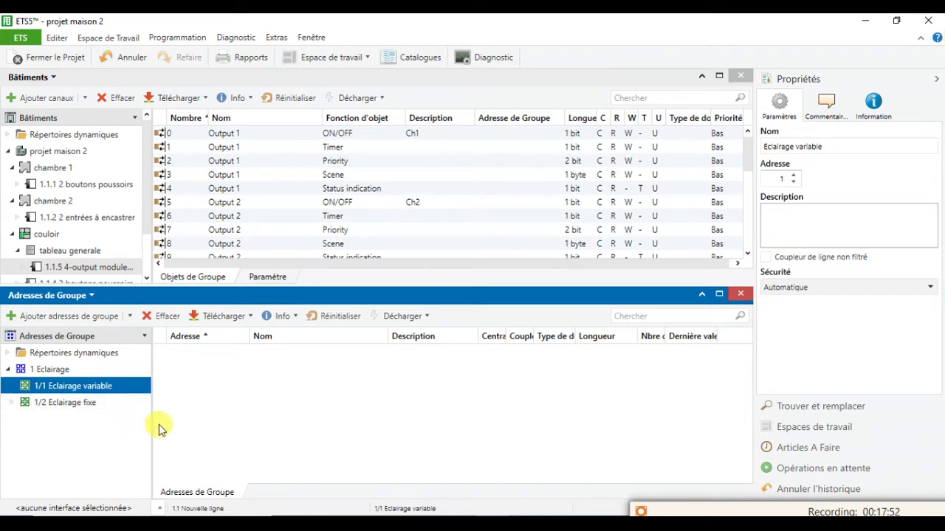
{"action": "left_click", "coordinate": [85, 402]}
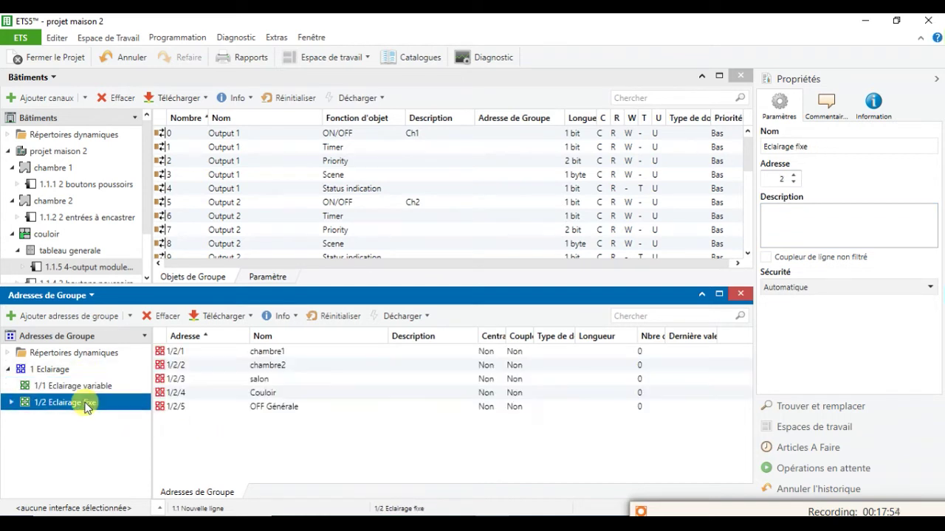
Step: Link chambre 1's ON/OFF objects to group addresses: Bouton poussoir 1 to 1/2/1 chambre1 and Bouton poussoir 2 to 1/2/4 Couloir
{"action": "left_click", "coordinate": [11, 402]}
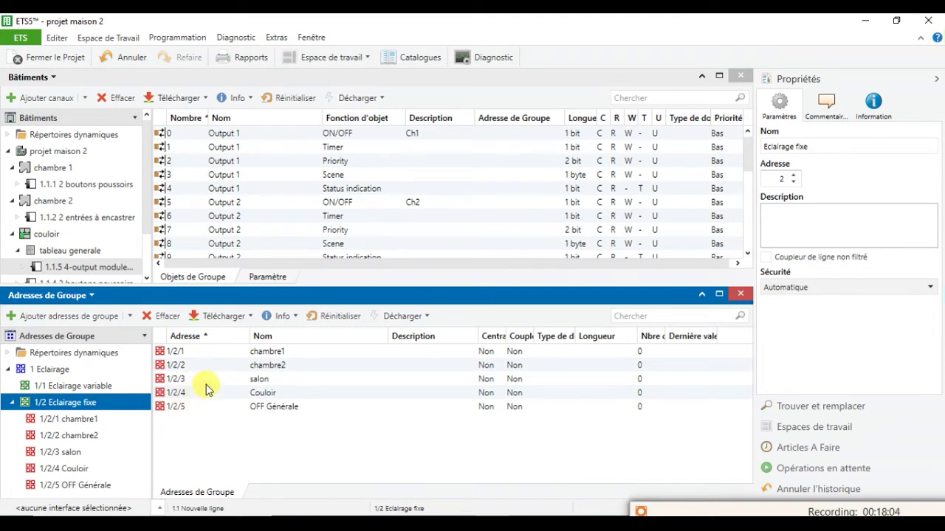
{"action": "left_click", "coordinate": [80, 185]}
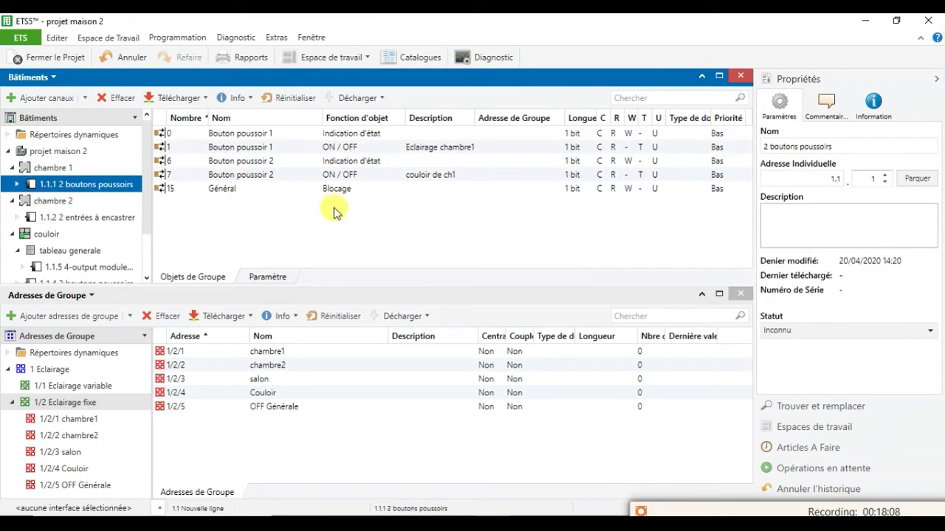
{"action": "left_click_drag", "start_coordinate": [393, 151], "coordinate": [339, 355]}
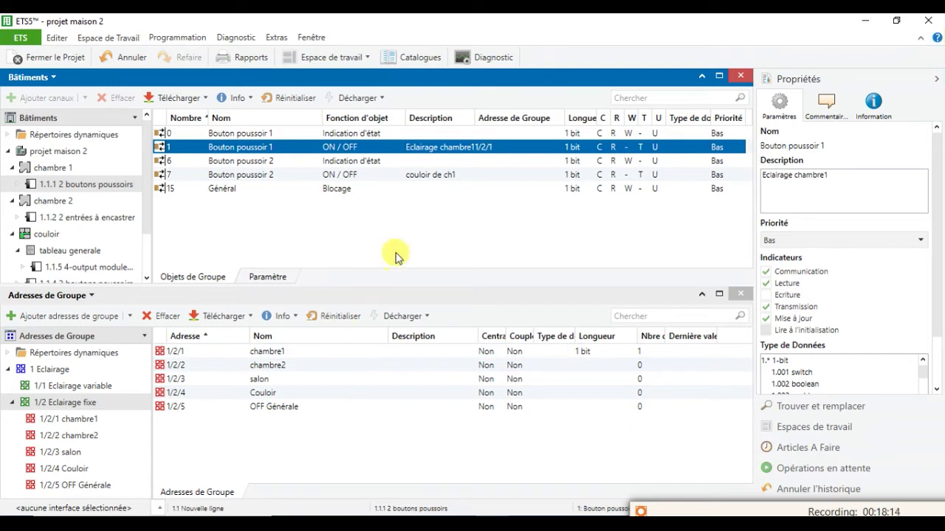
{"action": "left_click", "coordinate": [431, 175]}
{"action": "left_click_drag", "start_coordinate": [411, 180], "coordinate": [343, 388]}
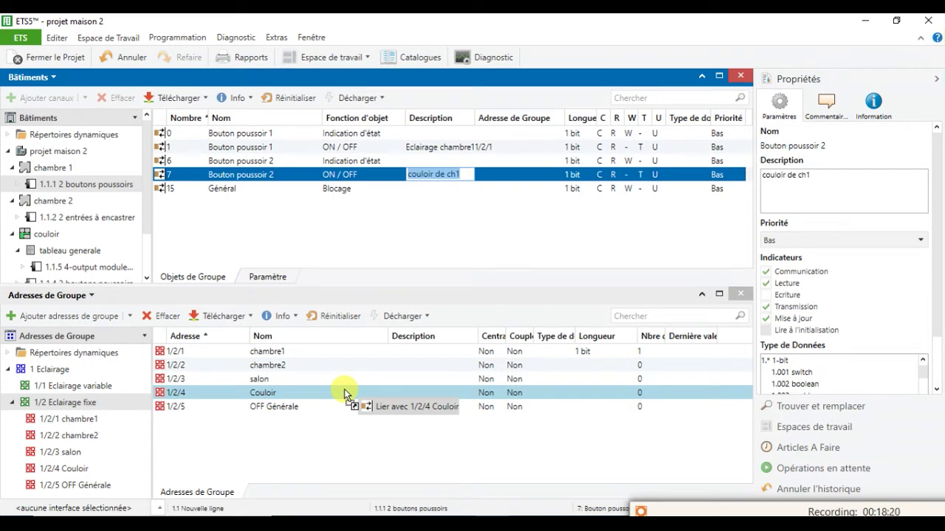
Step: Finish linking chambre 1's Bouton poussoir 2 to 1/2/4 Couloir, and link chambre 2's ON/OFF objects: Entrée 1 to 1/2/2 chambre2, Entrée 2 to 1/2/4
{"action": "left_click_drag", "start_coordinate": [343, 389], "coordinate": [343, 389]}
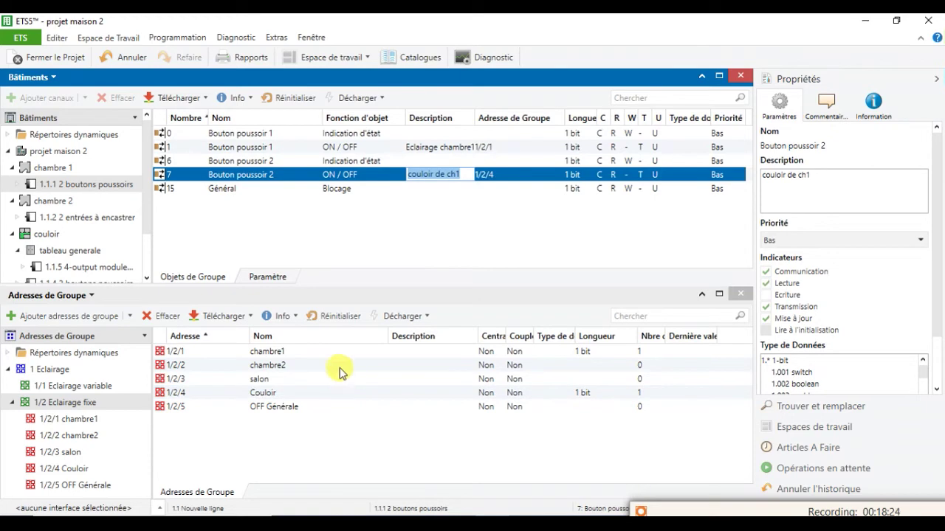
{"action": "left_click", "coordinate": [58, 217]}
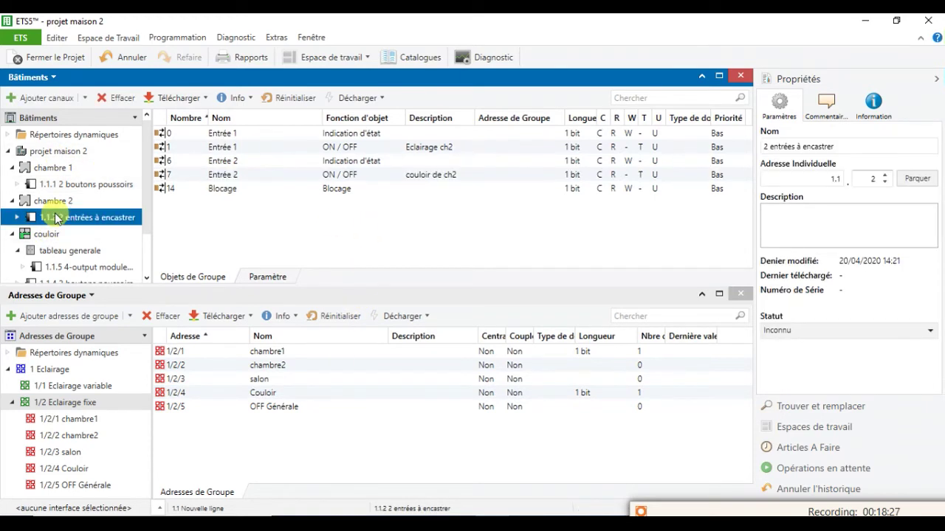
{"action": "left_click", "coordinate": [223, 147]}
{"action": "left_click_drag", "start_coordinate": [223, 147], "coordinate": [271, 366]}
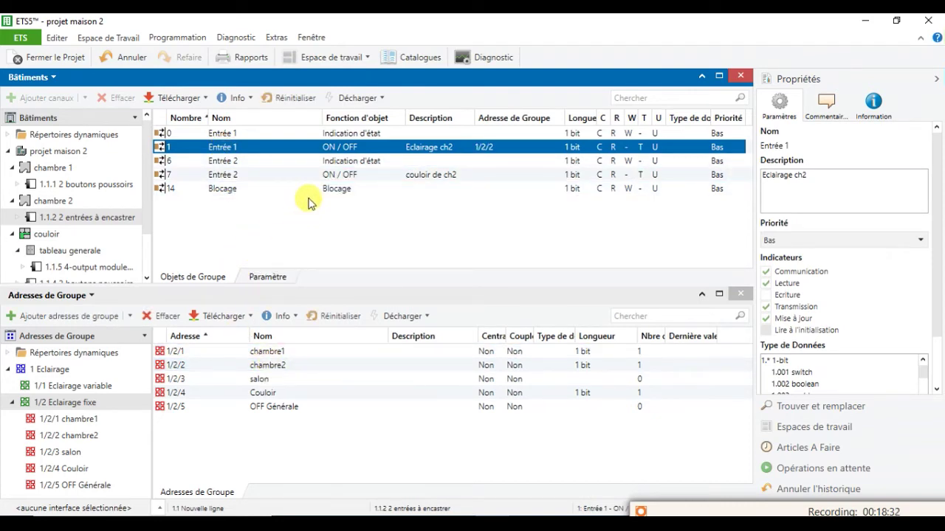
{"action": "left_click", "coordinate": [225, 175]}
{"action": "left_click_drag", "start_coordinate": [225, 175], "coordinate": [275, 397]}
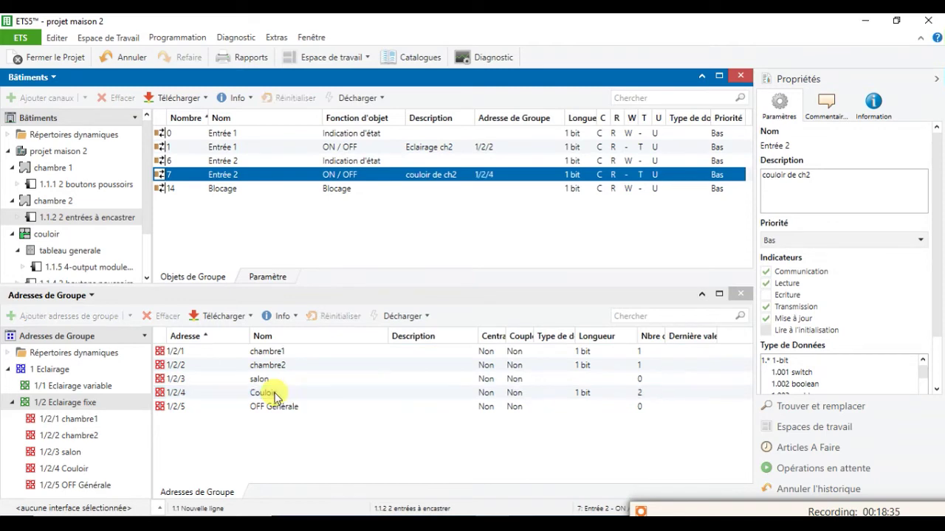
Step: Link the ON/OFF objects of the salon's 2 entrées à encastrer: Entrée 1 to 1/2/3 salon and Entrée 2 to 1/2/4 Couloir
{"action": "left_click", "coordinate": [71, 239]}
{"action": "scroll", "coordinate": [70, 239], "scroll_direction": "down", "scroll_amount": 2}
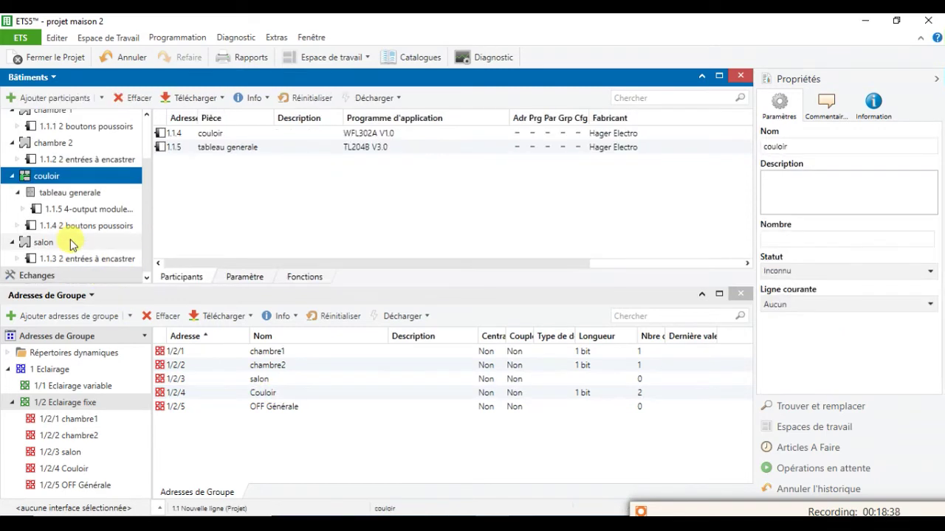
{"action": "left_click", "coordinate": [74, 242]}
{"action": "left_click", "coordinate": [81, 260]}
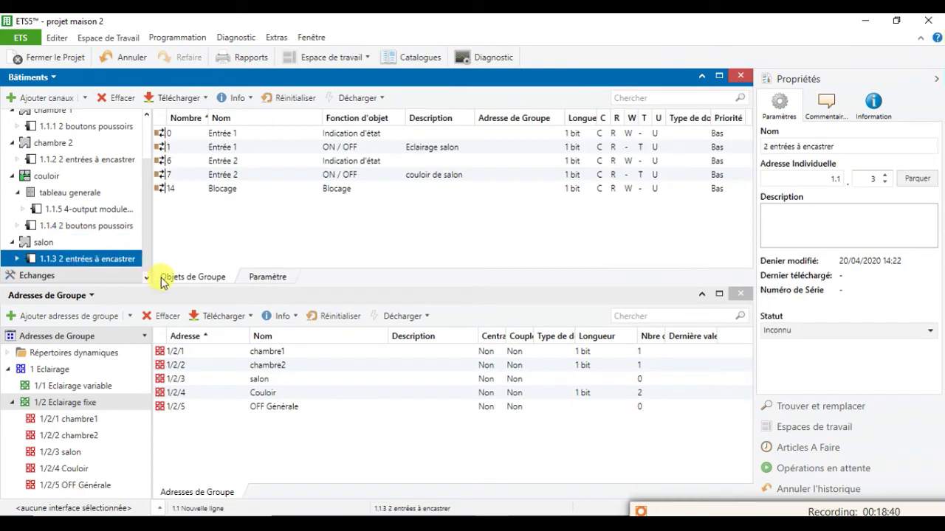
{"action": "left_click", "coordinate": [344, 146]}
{"action": "left_click_drag", "start_coordinate": [317, 143], "coordinate": [284, 383]}
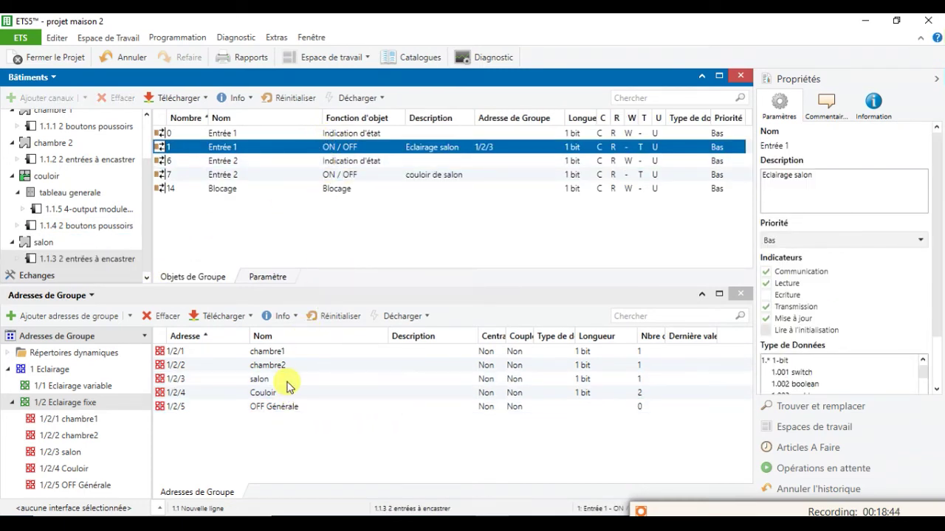
{"action": "left_click", "coordinate": [352, 175]}
{"action": "left_click_drag", "start_coordinate": [351, 175], "coordinate": [310, 397]}
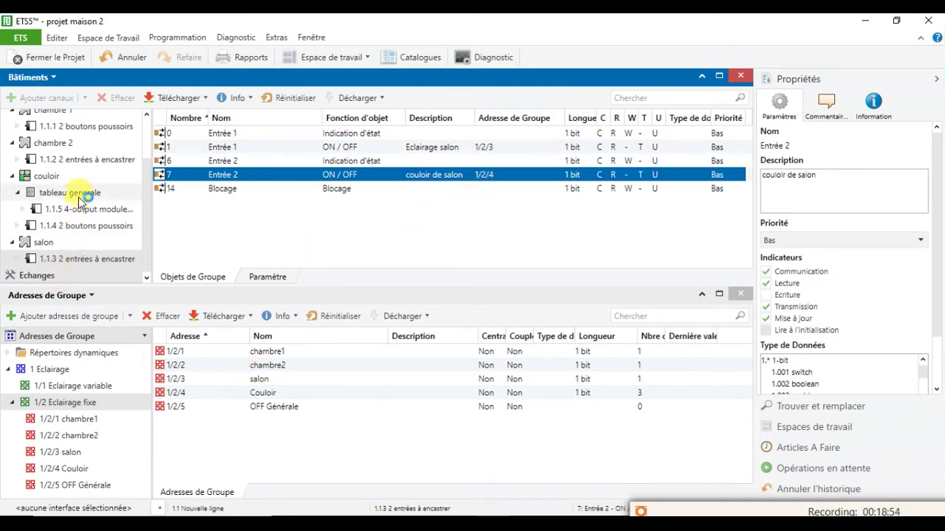
Step: Link the ON/OFF objects of the couloir's 2 boutons poussoirs: Bouton poussoir 1 to 1/2/4 Couloir and Bouton poussoir 2 to 1/2/5 OFF Générale
{"action": "left_click", "coordinate": [85, 231]}
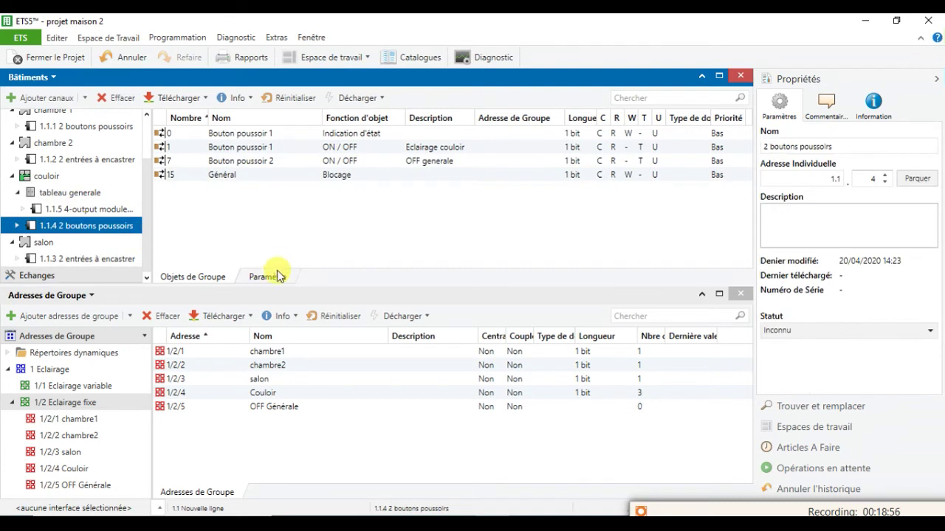
{"action": "left_click", "coordinate": [347, 148]}
{"action": "left_click_drag", "start_coordinate": [347, 148], "coordinate": [311, 396]}
{"action": "left_click", "coordinate": [336, 162]}
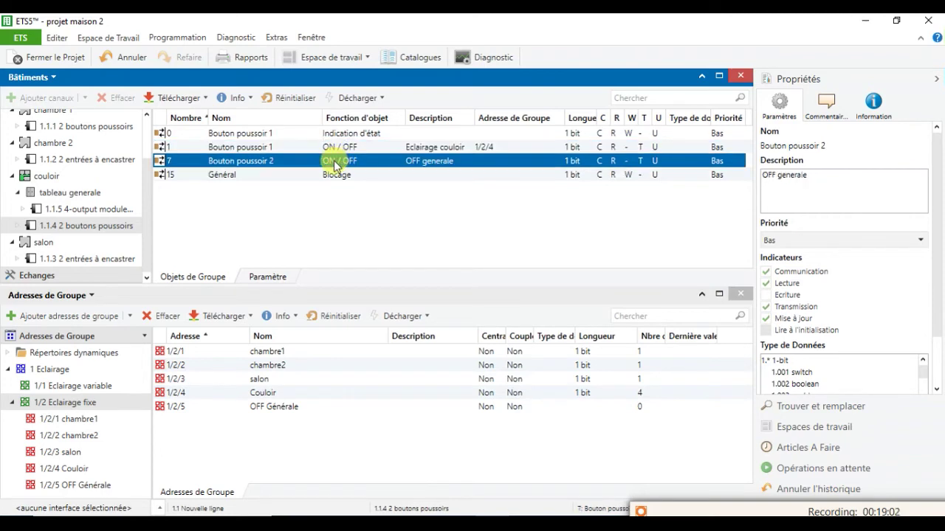
{"action": "left_click_drag", "start_coordinate": [334, 164], "coordinate": [290, 408]}
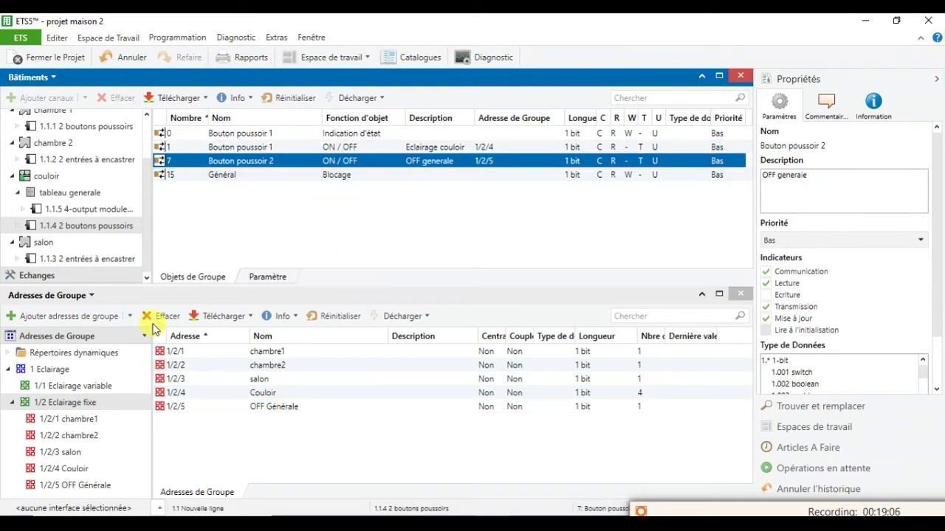
Step: Link the 4-output module's ON/OFF objects: Output 1 to 1/2/1 chambre1, Output 2 to 1/2/2 chambre2, Output 3 to 1/2/3 salon, Output 4 to 1/2/4 Couloir
{"action": "left_click", "coordinate": [93, 211]}
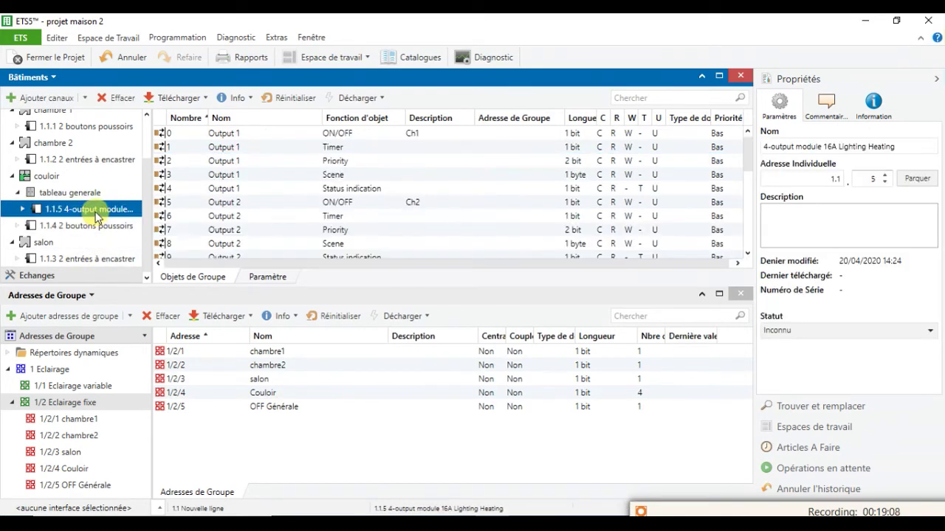
{"action": "left_click", "coordinate": [382, 132]}
{"action": "left_click_drag", "start_coordinate": [381, 134], "coordinate": [350, 354]}
{"action": "left_click", "coordinate": [381, 208]}
{"action": "left_click_drag", "start_coordinate": [379, 207], "coordinate": [336, 369]}
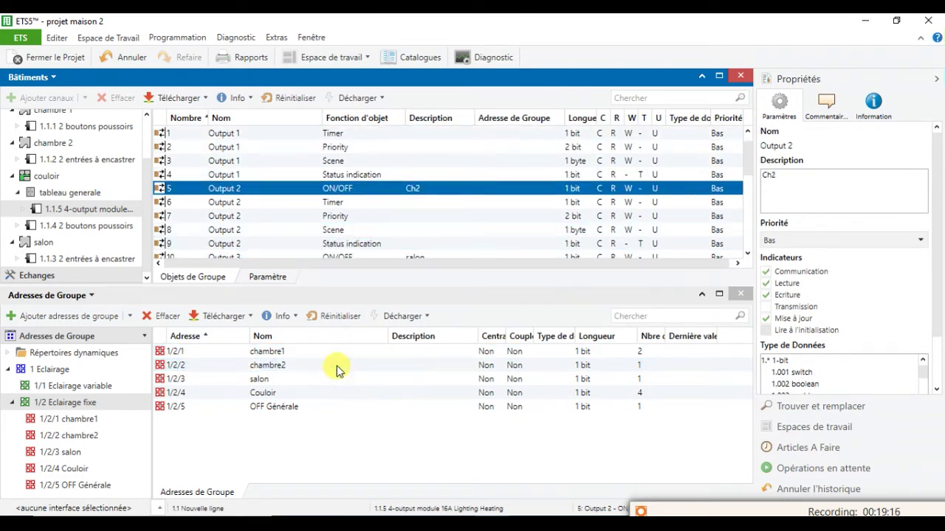
{"action": "scroll", "coordinate": [389, 228], "scroll_direction": "down", "scroll_amount": 3}
{"action": "left_click", "coordinate": [384, 204]}
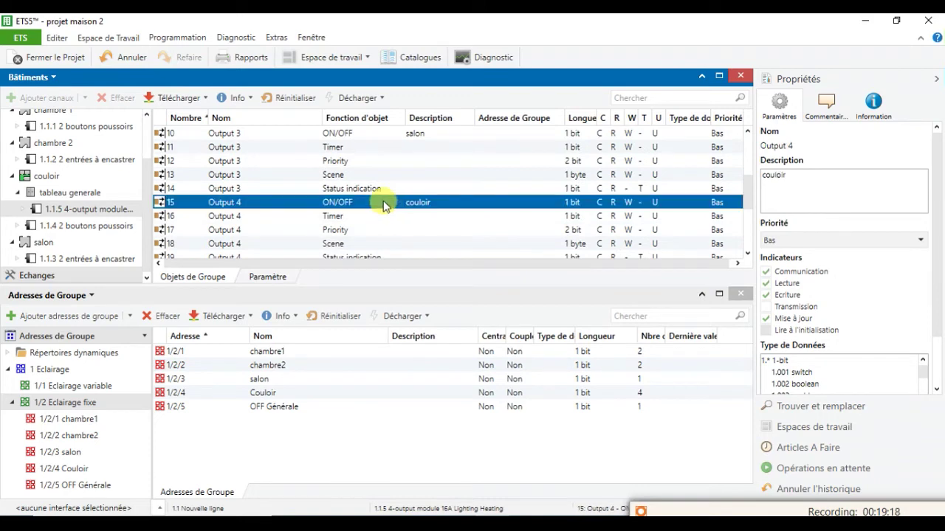
{"action": "left_click_drag", "start_coordinate": [378, 205], "coordinate": [341, 392]}
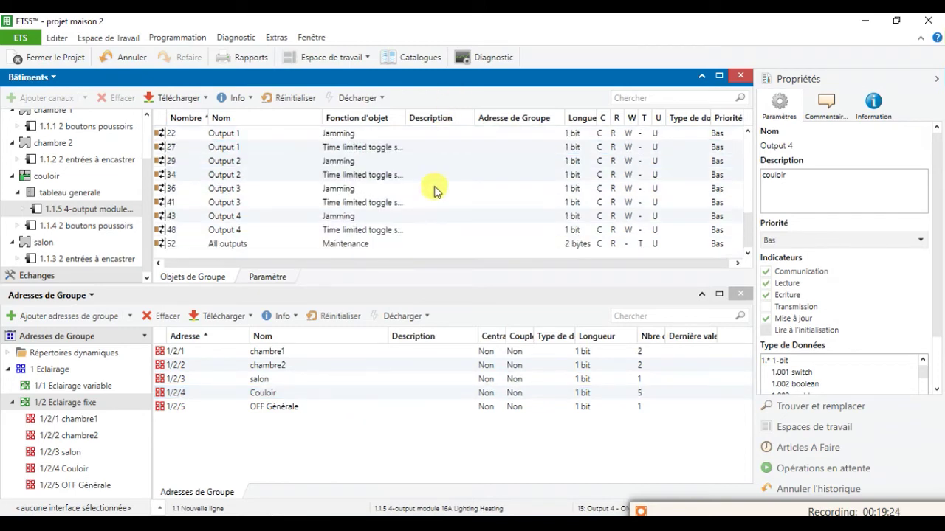
{"action": "scroll", "coordinate": [432, 200], "scroll_direction": "up", "scroll_amount": 2}
{"action": "left_click_drag", "start_coordinate": [418, 208], "coordinate": [339, 379]}
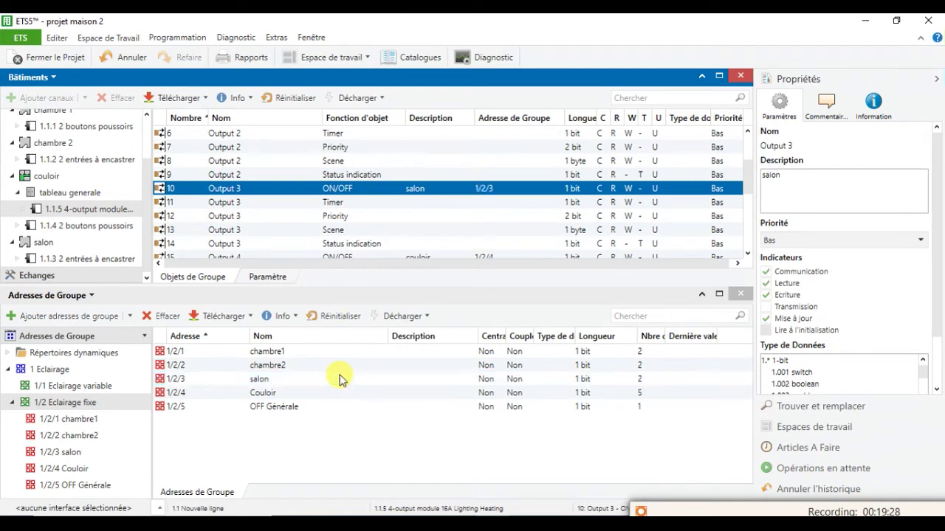
Step: Also link the ON/OFF objects of Output 1, Output 2, Output 3 and Output 4 to group address 1/2/5 OFF Générale
{"action": "left_click", "coordinate": [293, 408]}
{"action": "scroll", "coordinate": [417, 211], "scroll_direction": "up", "scroll_amount": 2}
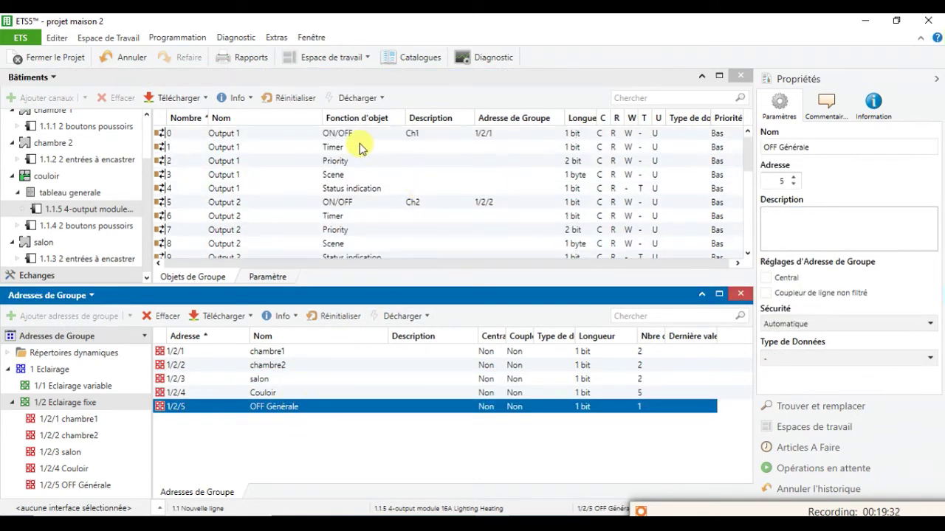
{"action": "left_click_drag", "start_coordinate": [352, 140], "coordinate": [286, 411]}
{"action": "left_click", "coordinate": [361, 203]}
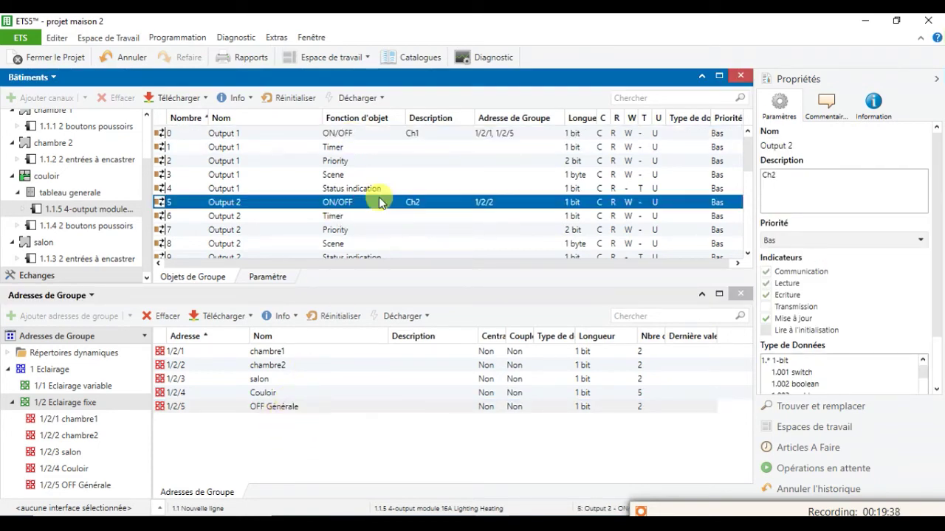
{"action": "left_click_drag", "start_coordinate": [362, 202], "coordinate": [306, 411]}
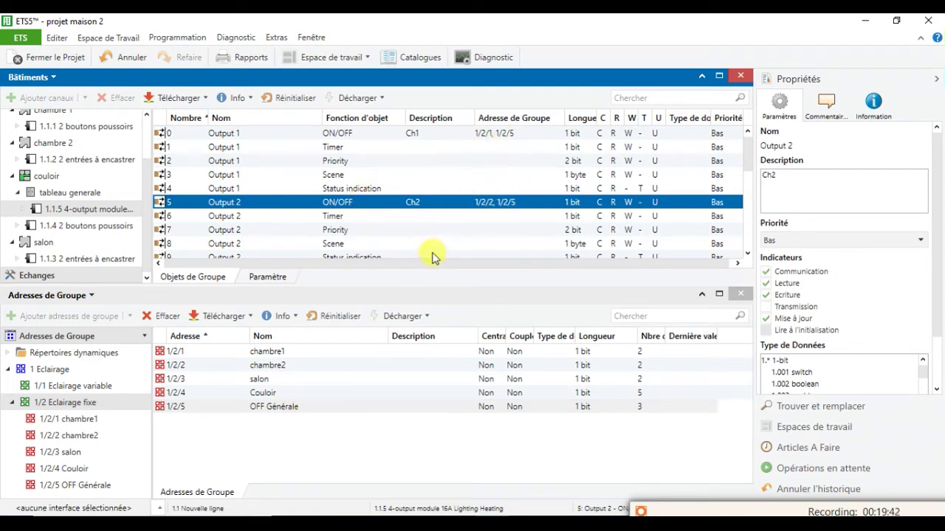
{"action": "scroll", "coordinate": [367, 204], "scroll_direction": "down", "scroll_amount": 4}
{"action": "left_click_drag", "start_coordinate": [327, 175], "coordinate": [298, 411]}
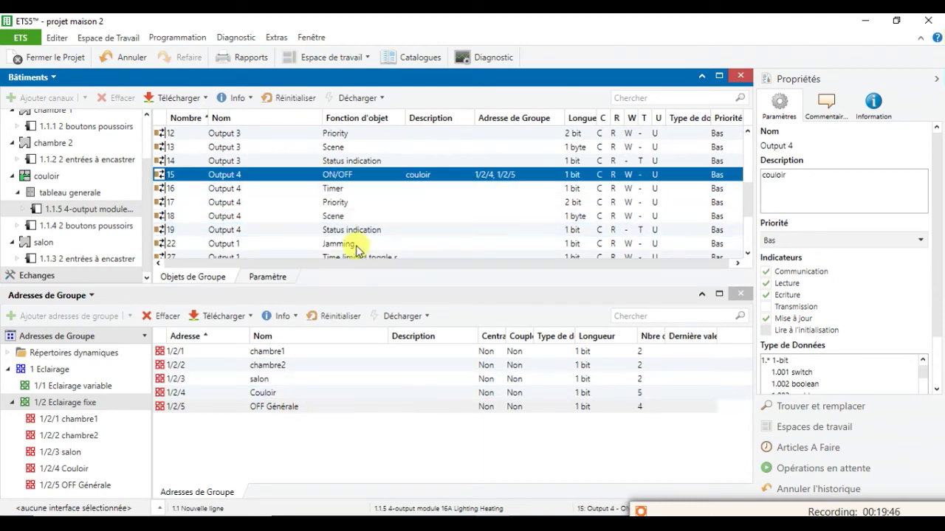
{"action": "scroll", "coordinate": [356, 245], "scroll_direction": "down", "scroll_amount": 3}
{"action": "scroll", "coordinate": [360, 236], "scroll_direction": "up", "scroll_amount": 6}
{"action": "left_click_drag", "start_coordinate": [340, 244], "coordinate": [299, 413]}
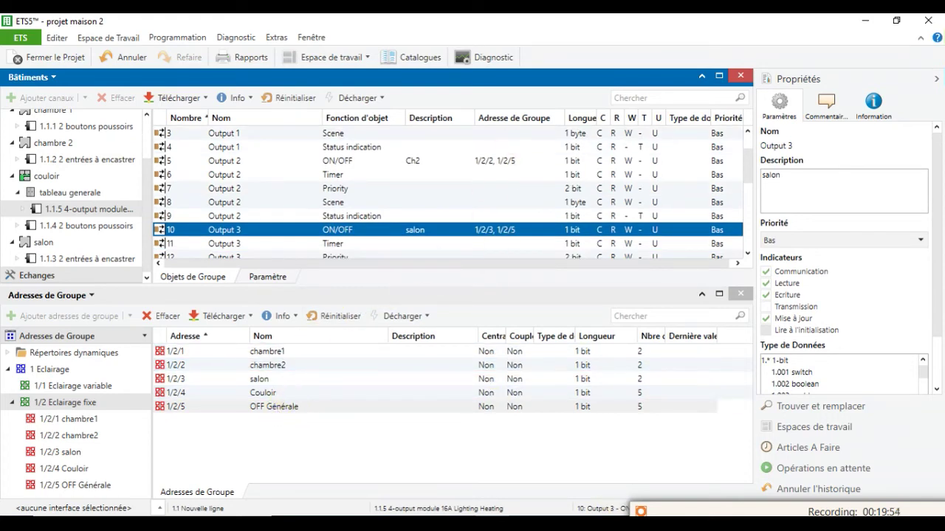
Step: Examine the objects associated with group address 1/2/5 OFF Générale, and return to the Eclairage fixe address list
{"action": "left_click", "coordinate": [262, 411]}
{"action": "double_click", "coordinate": [214, 407]}
{"action": "left_click", "coordinate": [213, 408]}
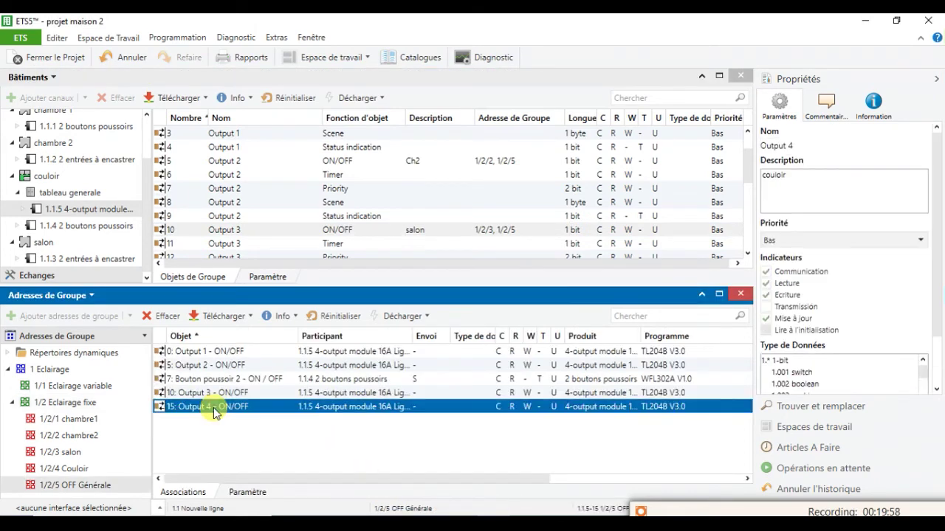
{"action": "key", "text": "BackSpace"}
{"action": "left_click", "coordinate": [205, 411]}
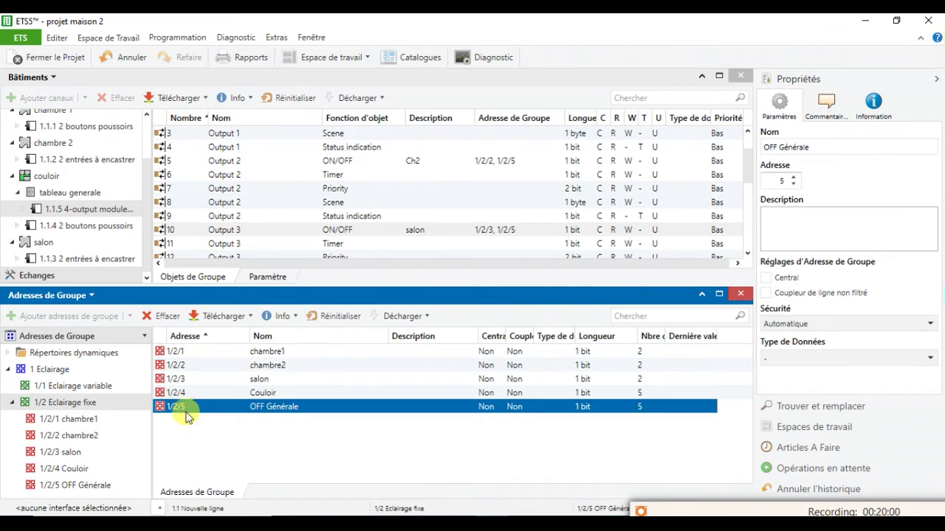
{"action": "double_click", "coordinate": [185, 410]}
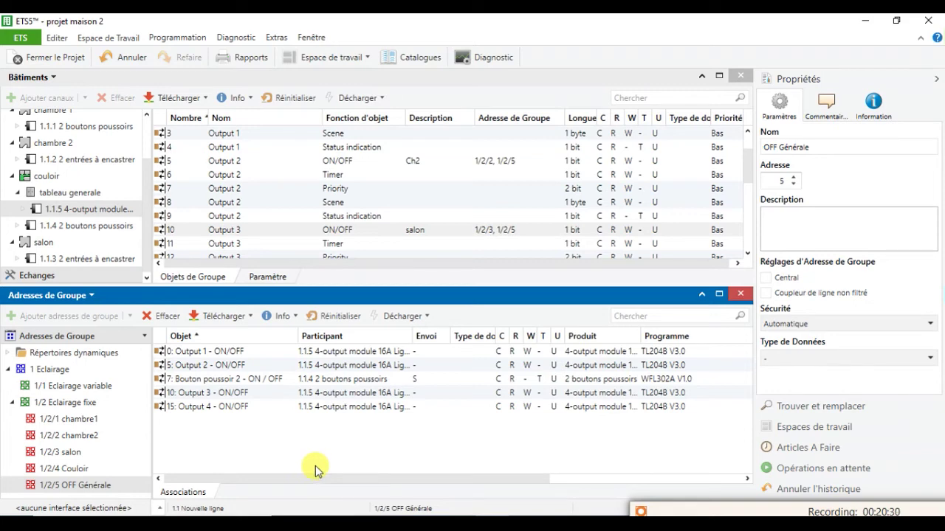
{"action": "left_click", "coordinate": [87, 406]}
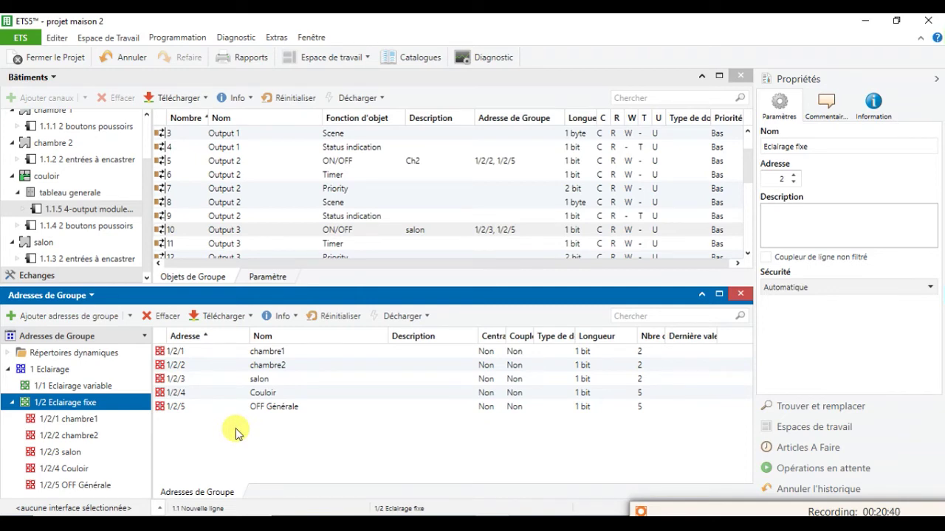
Step: Start adding group addresses to Eclairage fixe: "Retour etat ch1" with the count set to 100, and "Retour etat ch2"
{"action": "right_click", "coordinate": [111, 405]}
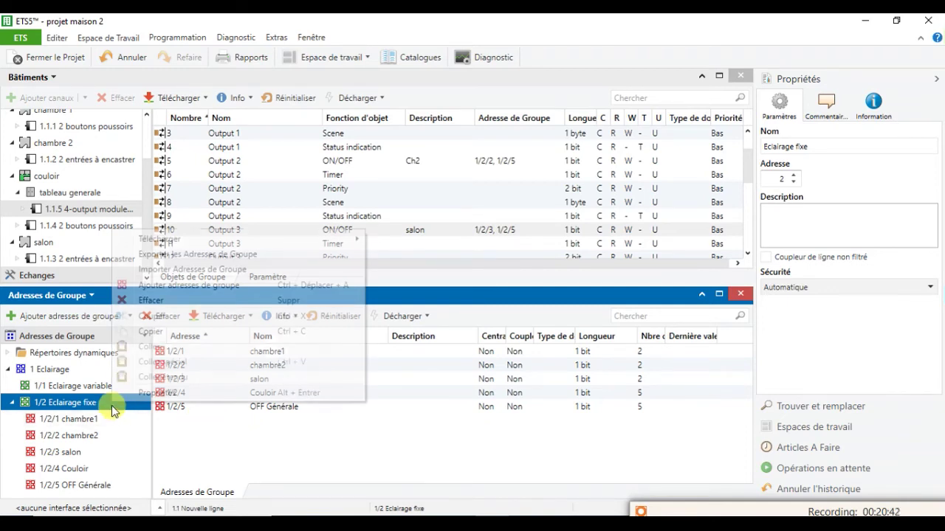
{"action": "left_click", "coordinate": [211, 291]}
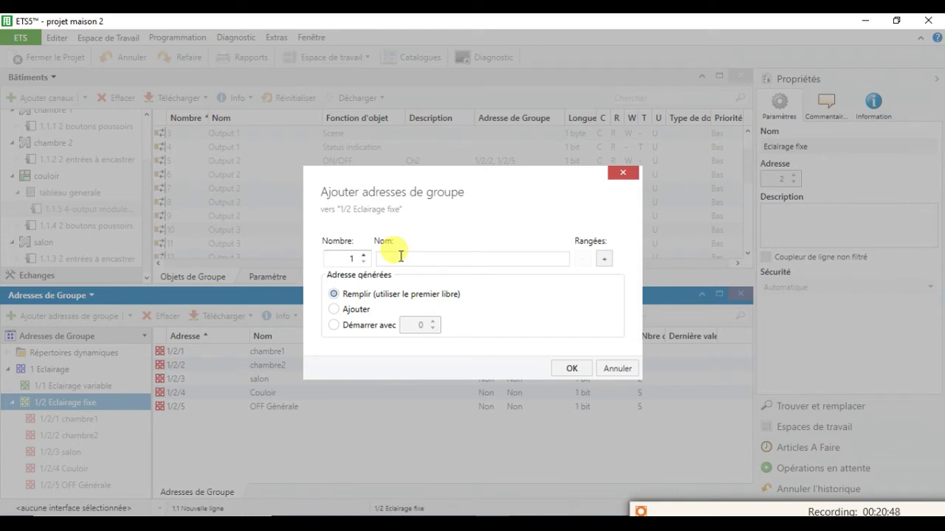
{"action": "type", "text": "Retour etat ch1"}
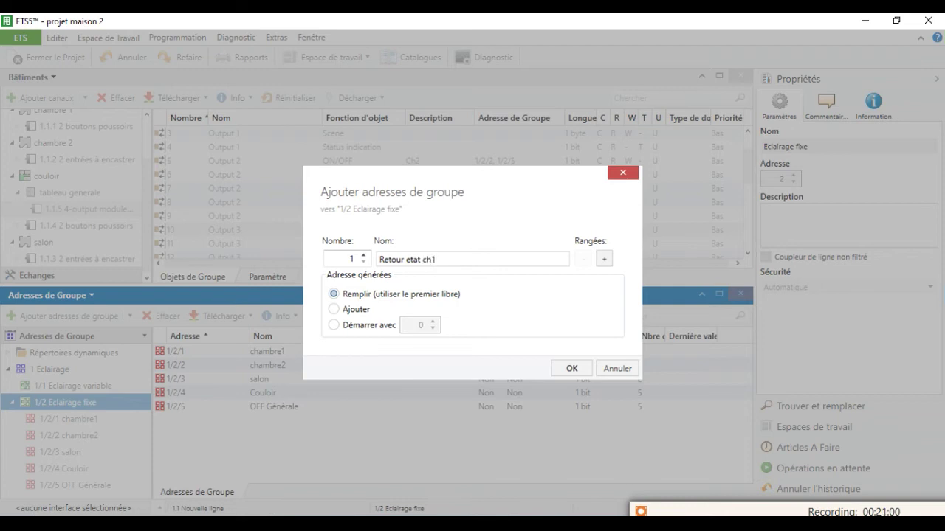
{"action": "left_click", "coordinate": [352, 257]}
{"action": "type", "text": "00"}
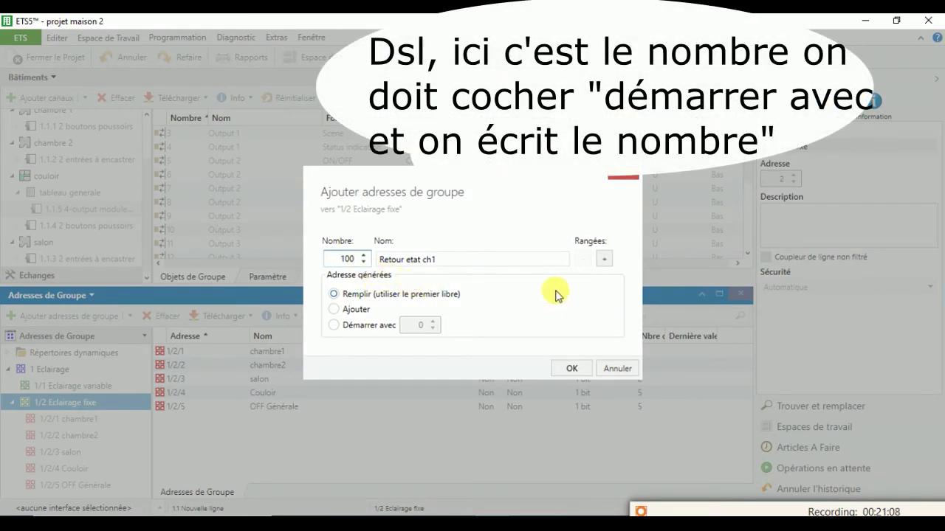
{"action": "left_click", "coordinate": [603, 259]}
{"action": "left_click", "coordinate": [499, 270]}
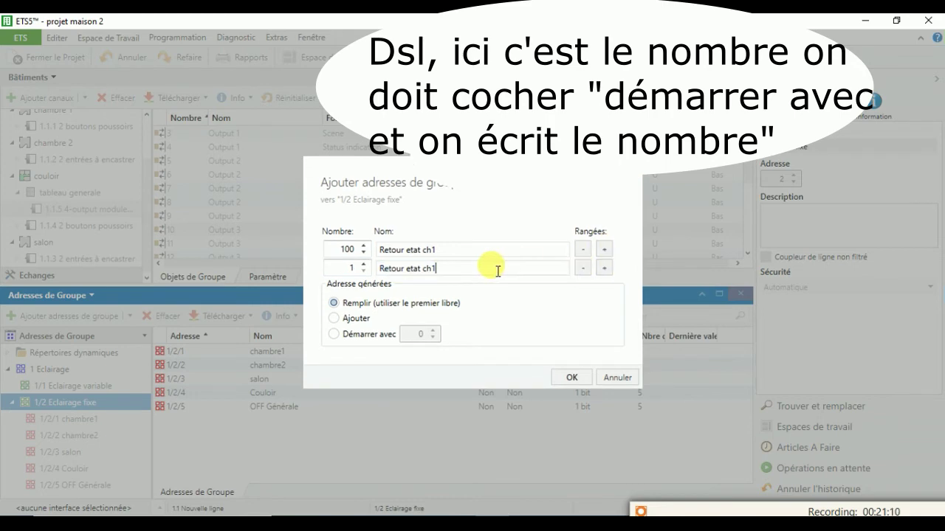
{"action": "type", "text": "2"}
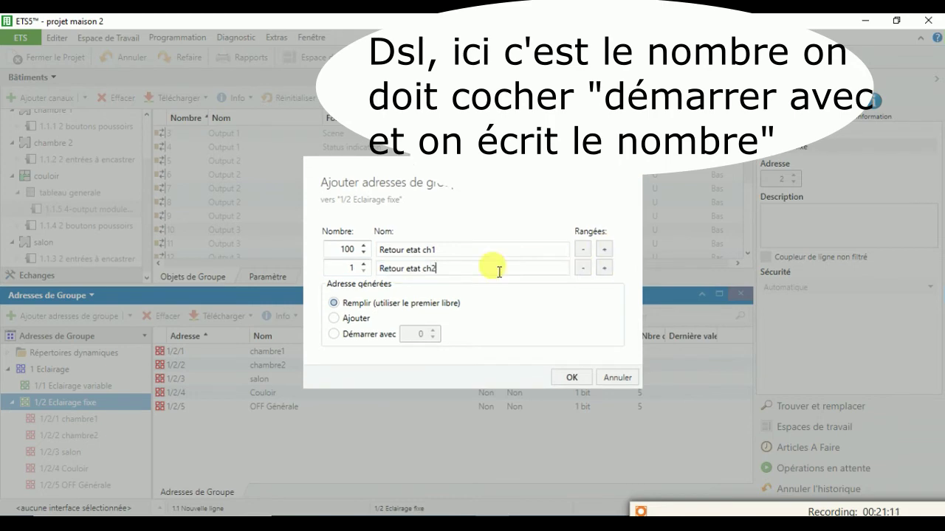
Step: Add "Retour etat salon" and "Retour etat couloir" to the list of new addresses and create all the group addresses
{"action": "left_click", "coordinate": [603, 267]}
{"action": "left_click", "coordinate": [487, 277]}
{"action": "left_click_drag", "start_coordinate": [427, 278], "coordinate": [446, 281]}
{"action": "key", "text": "BackSpace"}
{"action": "key", "text": "BackSpace"}
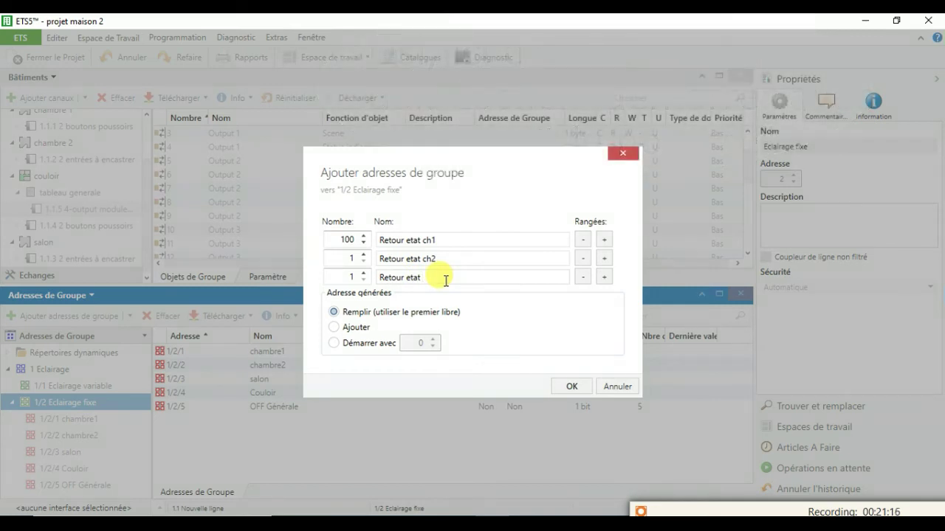
{"action": "type", "text": "salon"}
{"action": "left_click", "coordinate": [603, 277]}
{"action": "left_click", "coordinate": [492, 287]}
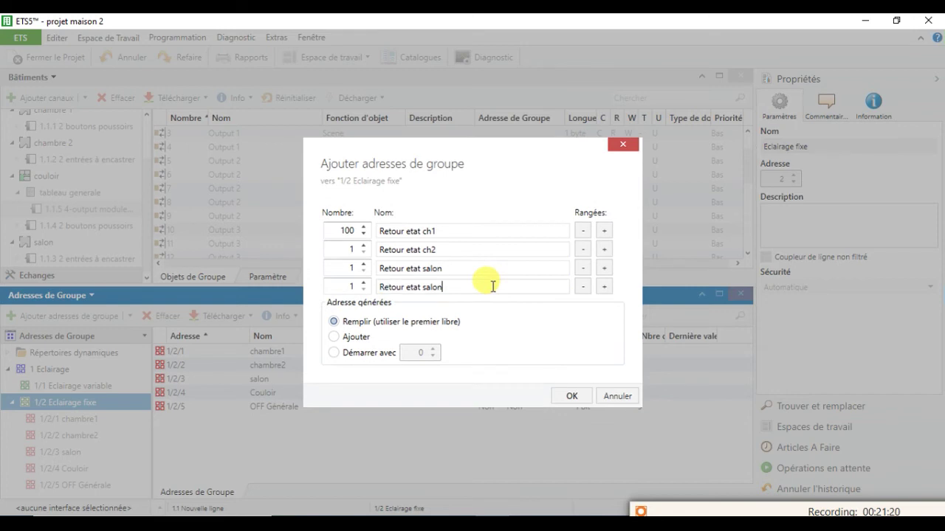
{"action": "type", "text": "couloir"}
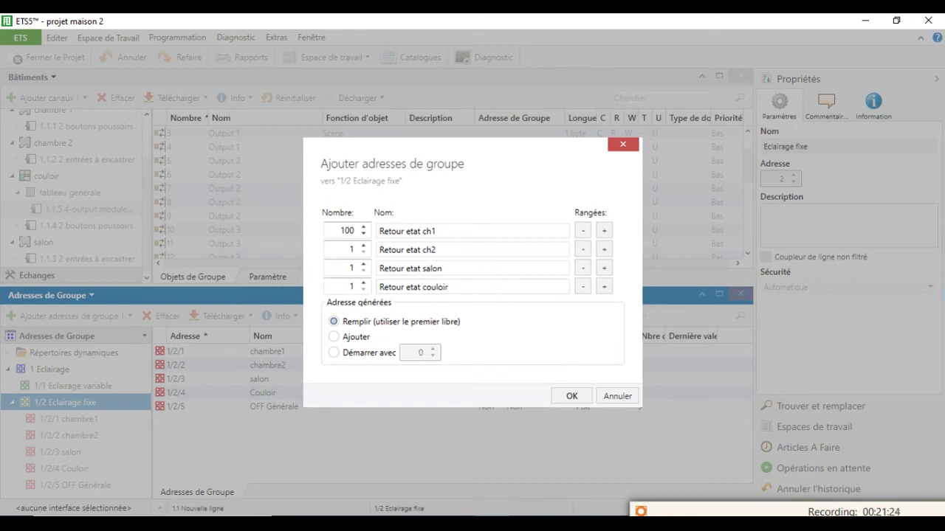
{"action": "left_click", "coordinate": [562, 399]}
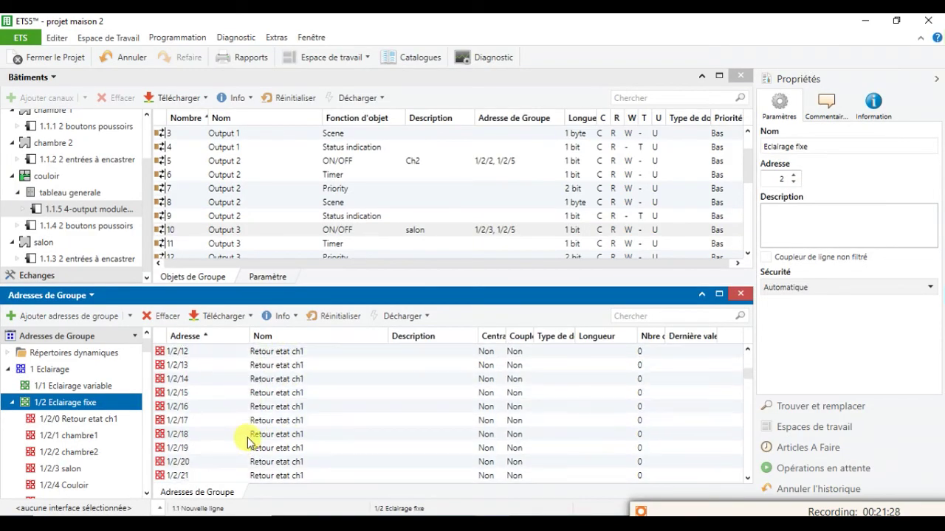
Step: Delete the surplus "Retour etat ch1" group addresses from 1/2/6 through 1/2/103 in Eclairage fixe
{"action": "scroll", "coordinate": [248, 440], "scroll_direction": "down", "scroll_amount": 20}
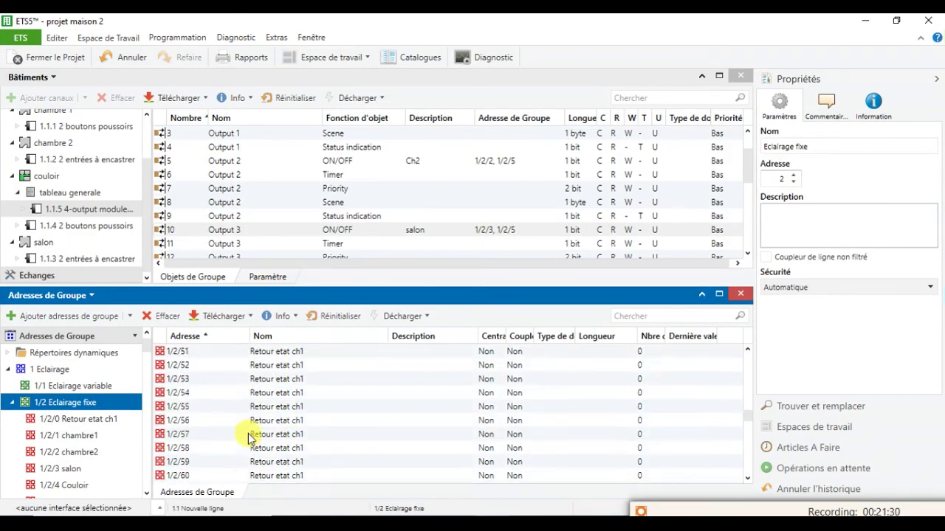
{"action": "scroll", "coordinate": [249, 440], "scroll_direction": "up", "scroll_amount": 20}
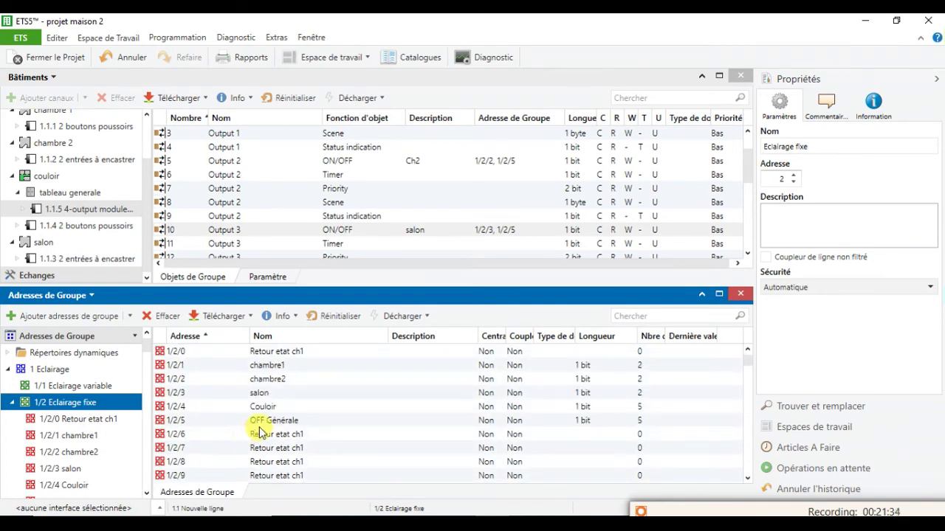
{"action": "left_click", "coordinate": [275, 435]}
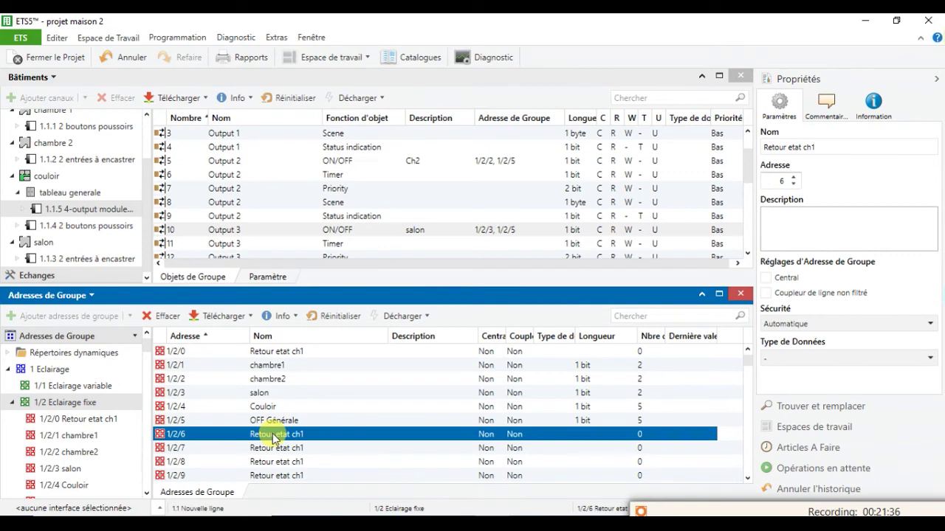
{"action": "scroll", "coordinate": [274, 437], "scroll_direction": "down", "scroll_amount": 20}
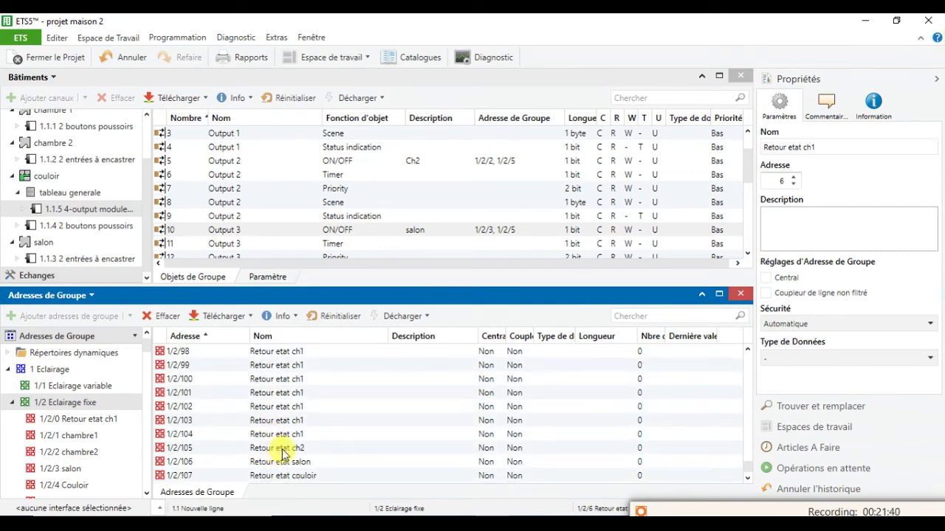
{"action": "left_click", "coordinate": [288, 422], "text": "shift"}
{"action": "right_click", "coordinate": [267, 414]}
{"action": "left_click", "coordinate": [328, 312]}
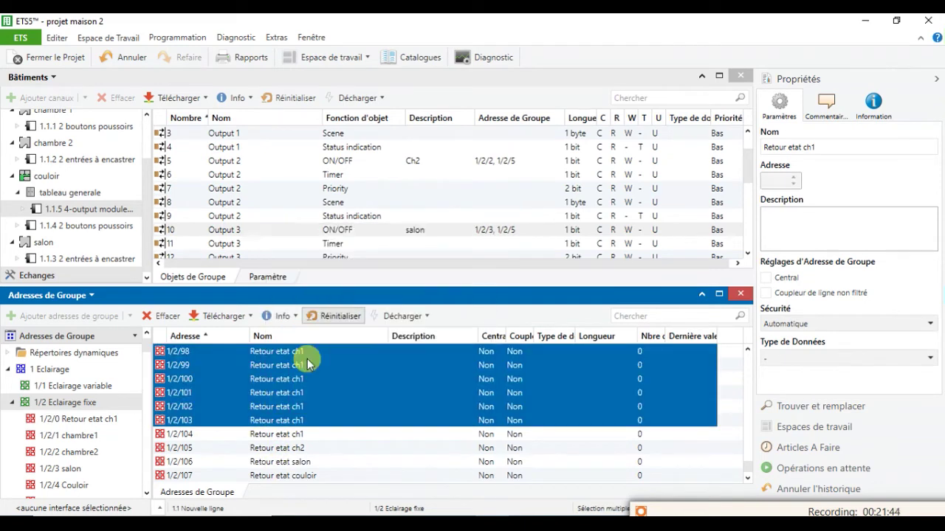
{"action": "left_click", "coordinate": [539, 348]}
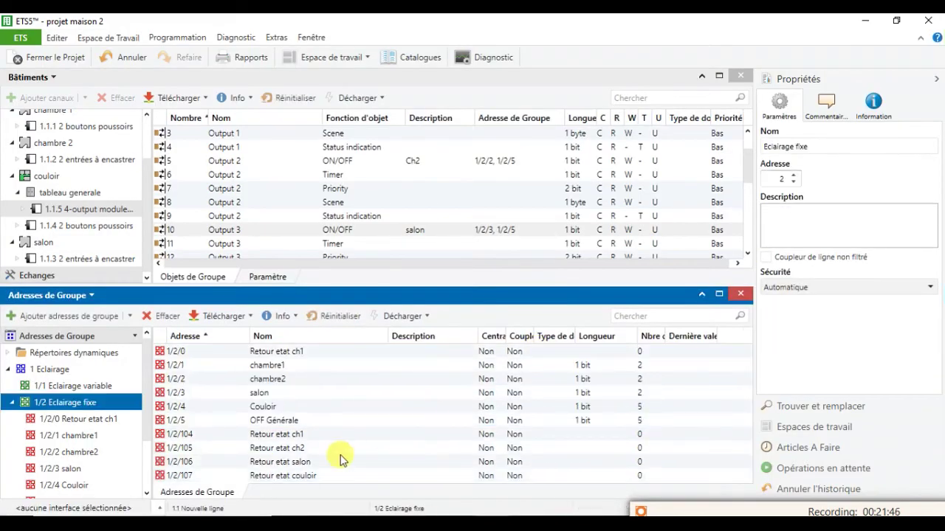
{"action": "left_click", "coordinate": [296, 437]}
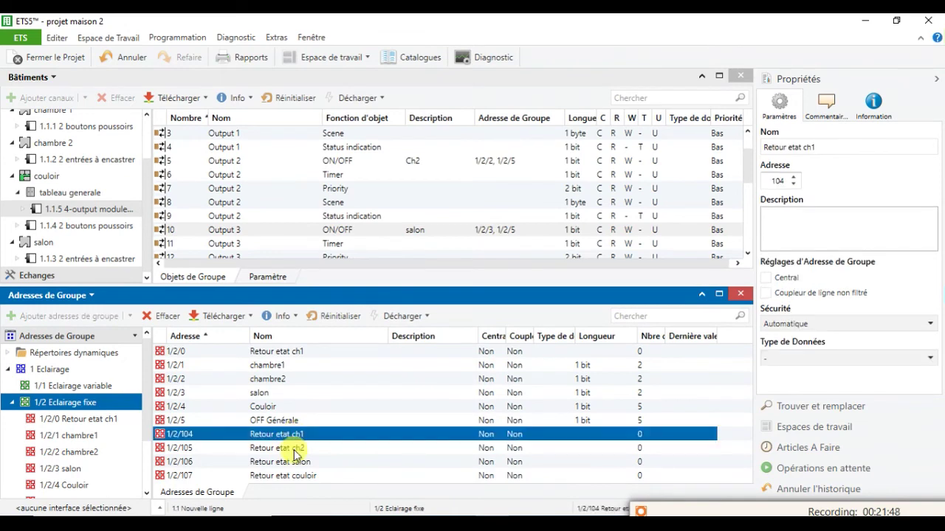
{"action": "left_click", "coordinate": [295, 449]}
{"action": "left_click", "coordinate": [291, 434]}
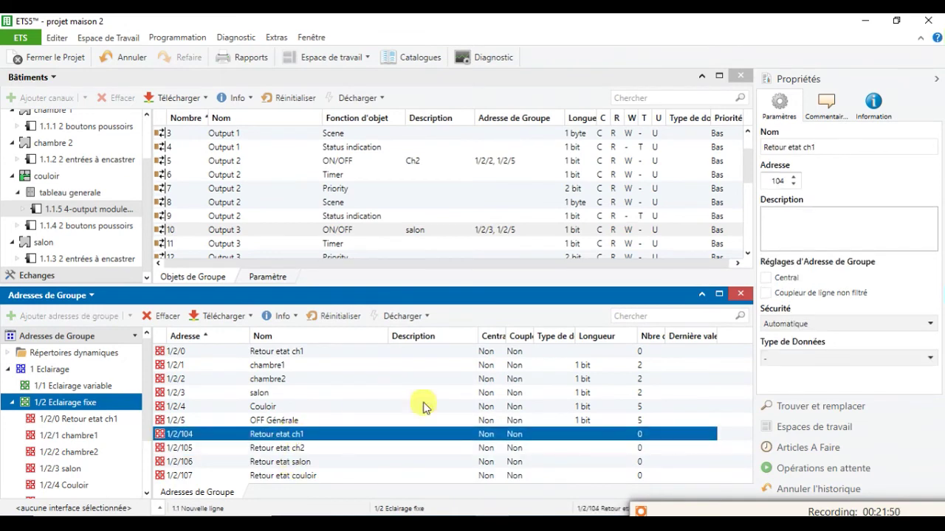
{"action": "scroll", "coordinate": [130, 441], "scroll_direction": "down", "scroll_amount": 2}
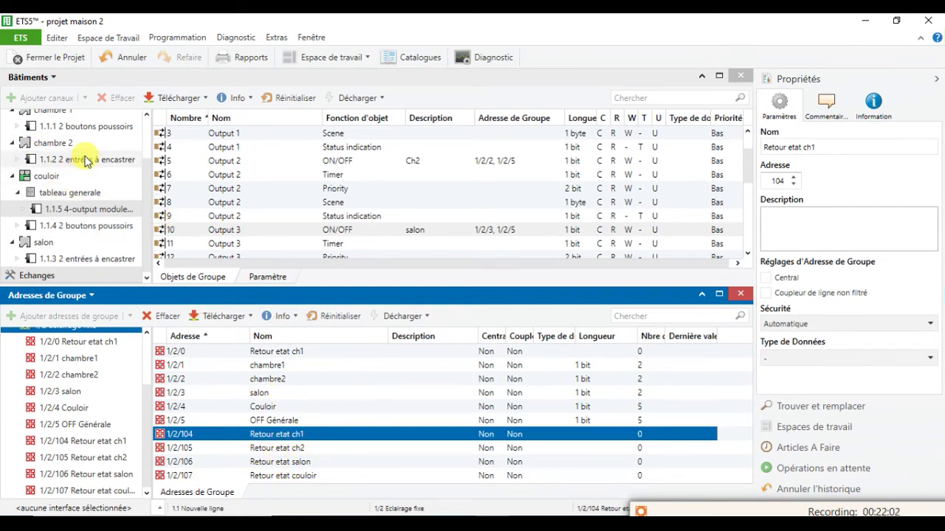
Step: For chambre 1 device 1.1.1, link the Indication d'état of Bouton poussoir 1 to 1/2/104 Retour etat ch1 and Bouton poussoir 2 to 1/2/107 Retour etat couloir
{"action": "scroll", "coordinate": [86, 164], "scroll_direction": "up", "scroll_amount": 2}
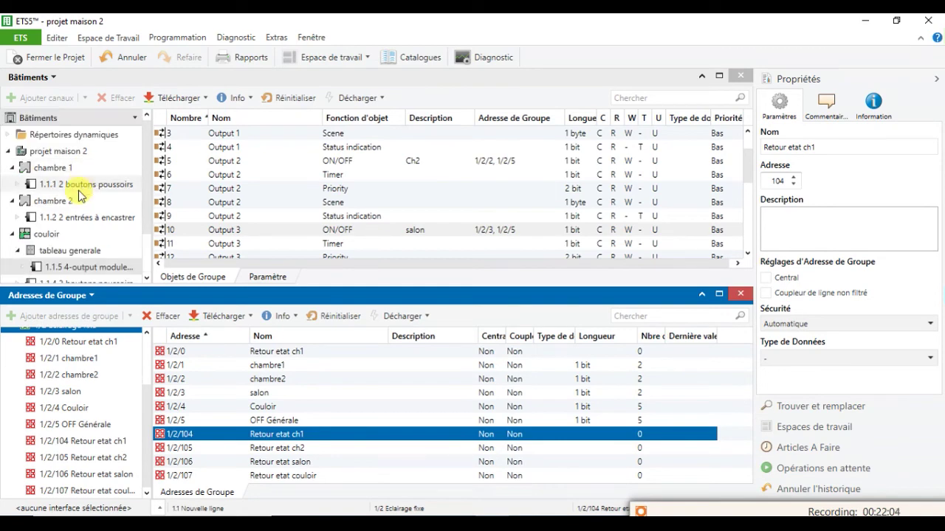
{"action": "left_click", "coordinate": [89, 186]}
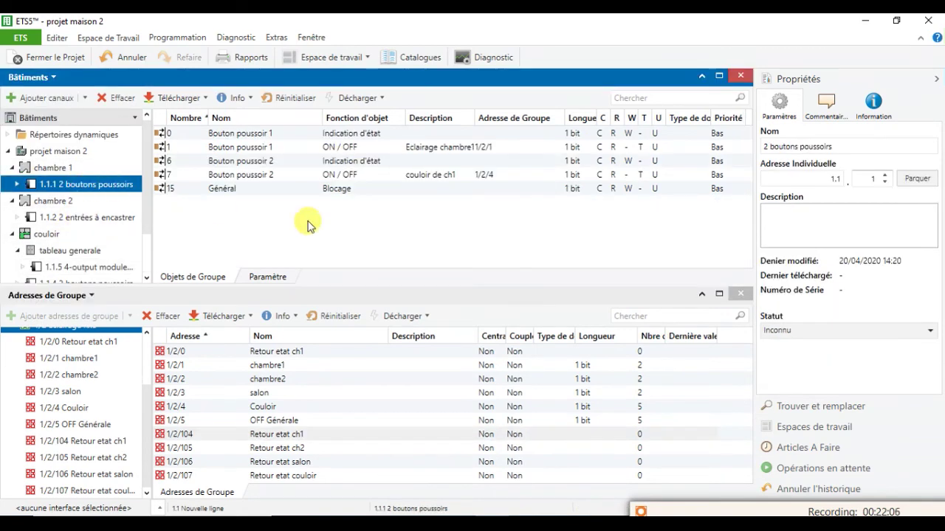
{"action": "left_click", "coordinate": [344, 139]}
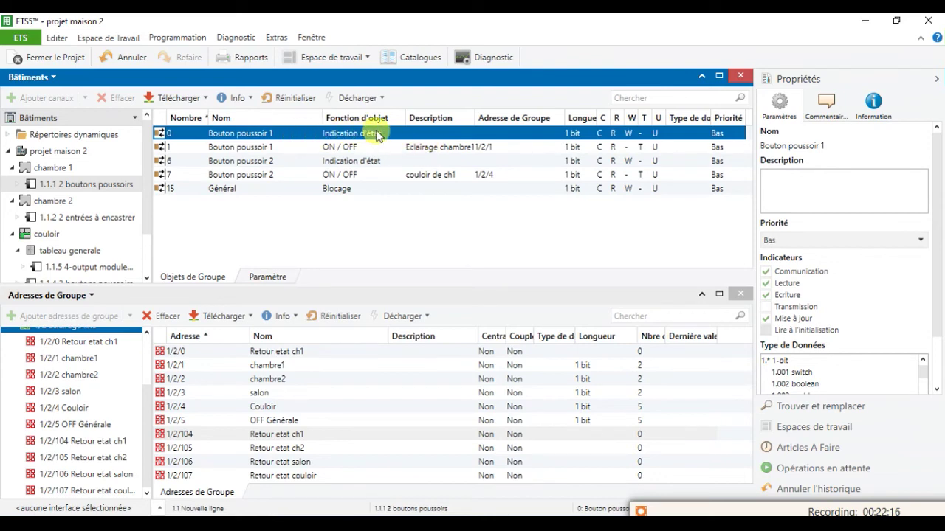
{"action": "left_click_drag", "start_coordinate": [377, 135], "coordinate": [303, 437]}
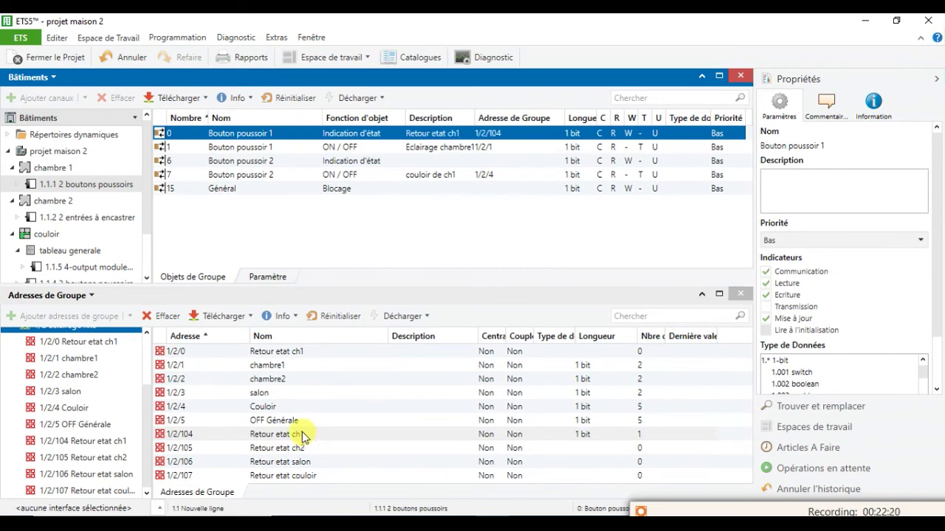
{"action": "left_click", "coordinate": [347, 161]}
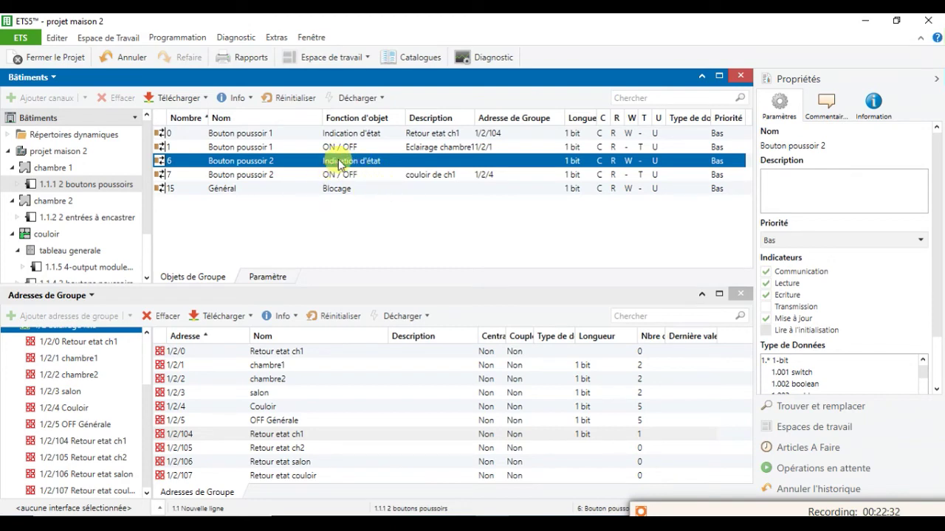
{"action": "left_click_drag", "start_coordinate": [341, 166], "coordinate": [304, 479]}
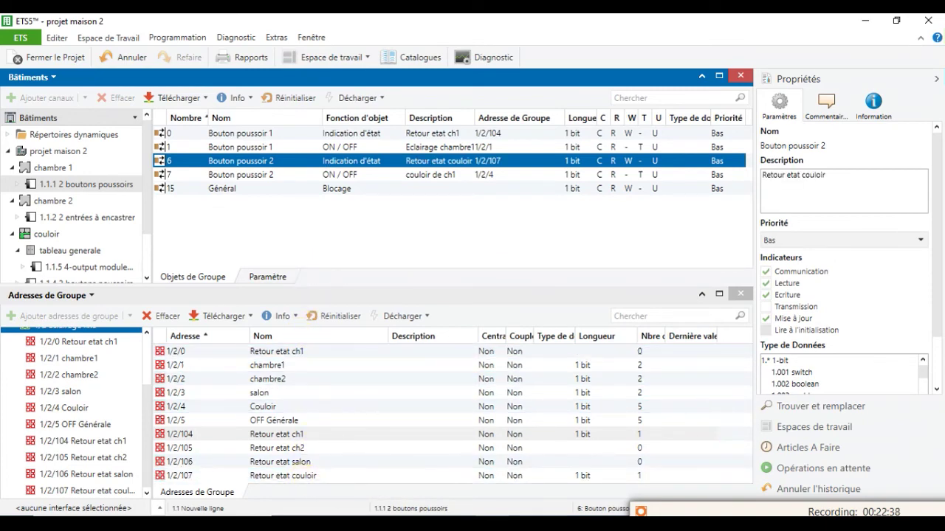
Step: For chambre 2 device 1.1.2, link the Indication d'état of Entrée 1 to 1/2/105 Retour etat ch2 and Entrée 2 to 1/2/107 Retour etat couloir
{"action": "left_click", "coordinate": [82, 220]}
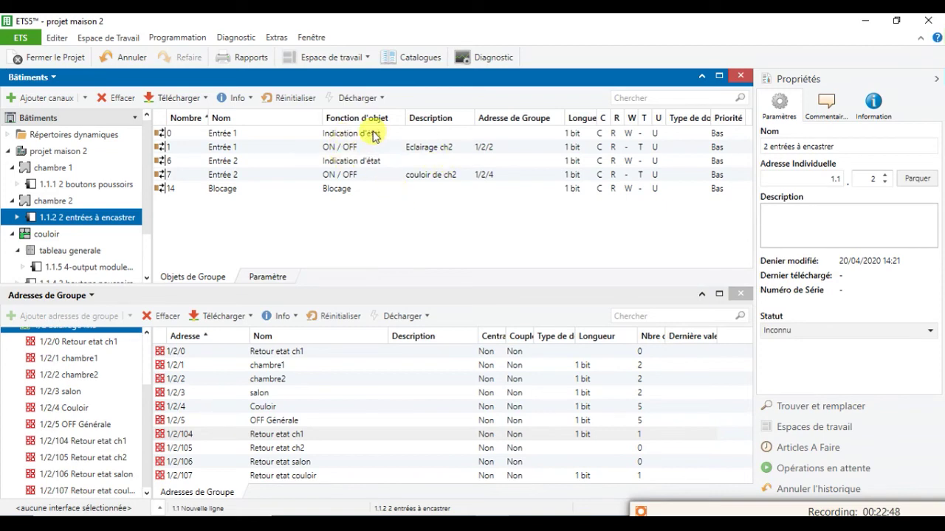
{"action": "left_click", "coordinate": [372, 136]}
{"action": "left_click_drag", "start_coordinate": [347, 136], "coordinate": [322, 449]}
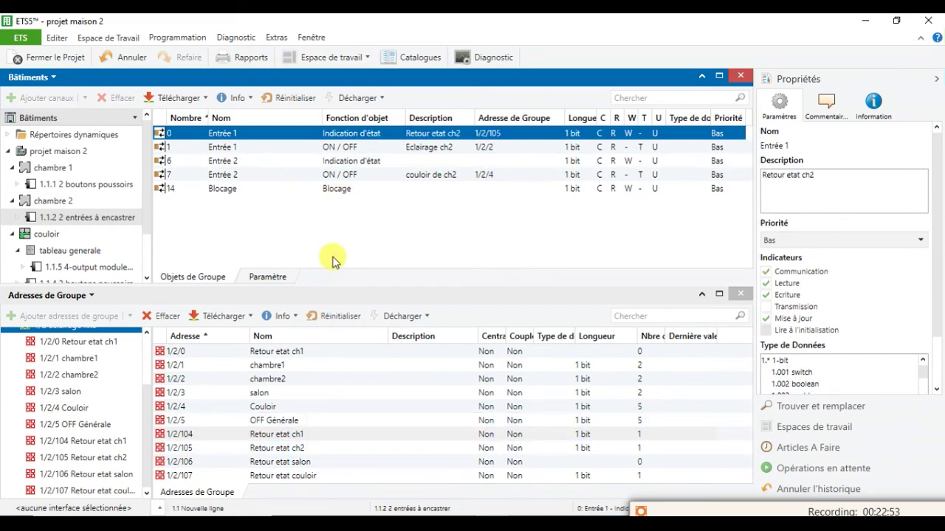
{"action": "left_click", "coordinate": [334, 162]}
{"action": "left_click_drag", "start_coordinate": [327, 201], "coordinate": [309, 479]}
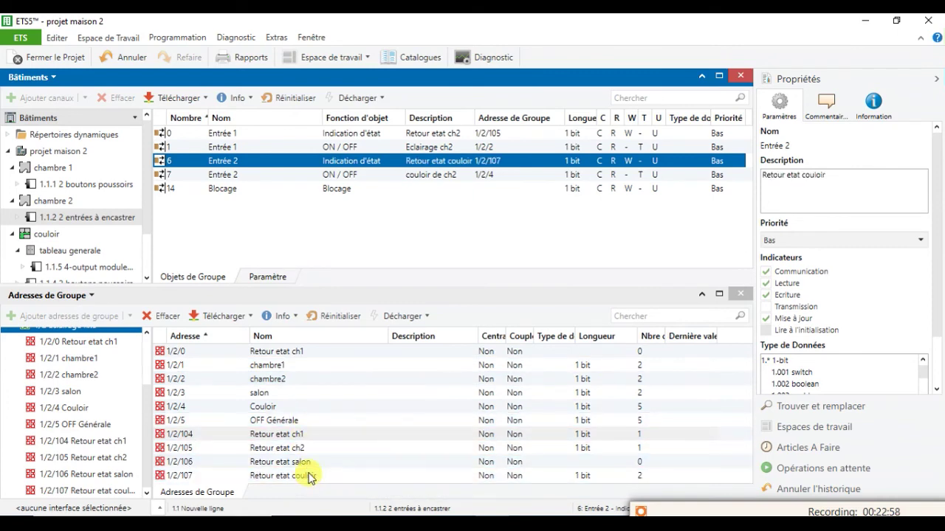
Step: For salon device 1.1.3, link the Indication d'état of Entrée 1 to 1/2/106 Retour etat salon and Entrée 2 to 1/2/107 Retour etat couloir
{"action": "scroll", "coordinate": [146, 275], "scroll_direction": "down", "scroll_amount": 3}
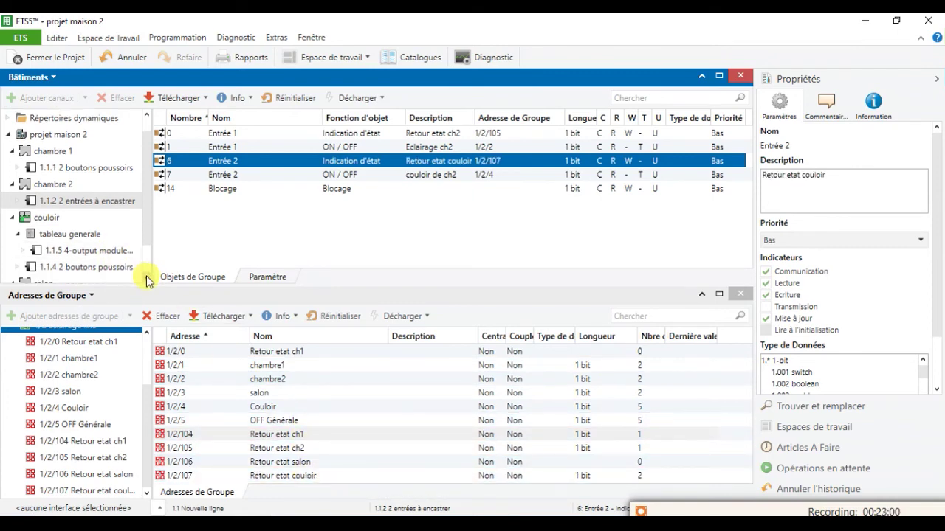
{"action": "left_click", "coordinate": [110, 260]}
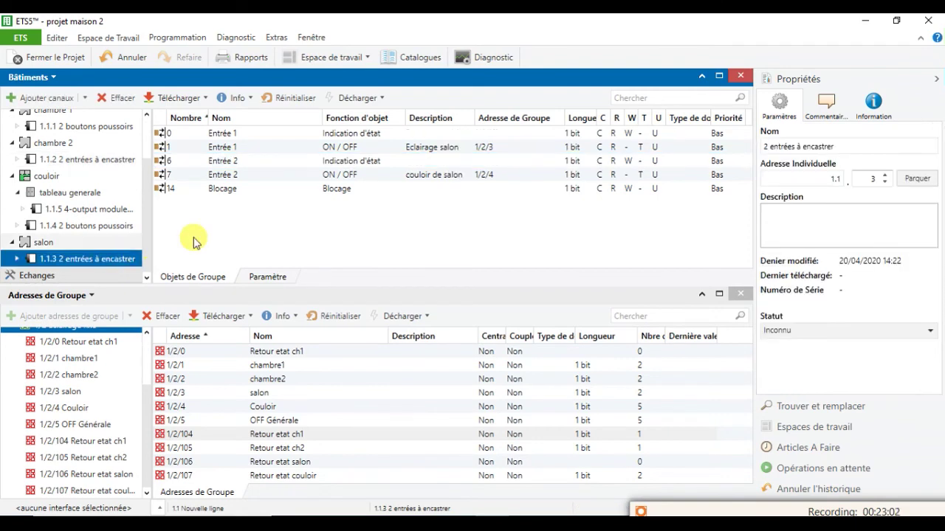
{"action": "left_click", "coordinate": [368, 133]}
{"action": "left_click_drag", "start_coordinate": [367, 137], "coordinate": [298, 461]}
{"action": "left_click", "coordinate": [345, 163]}
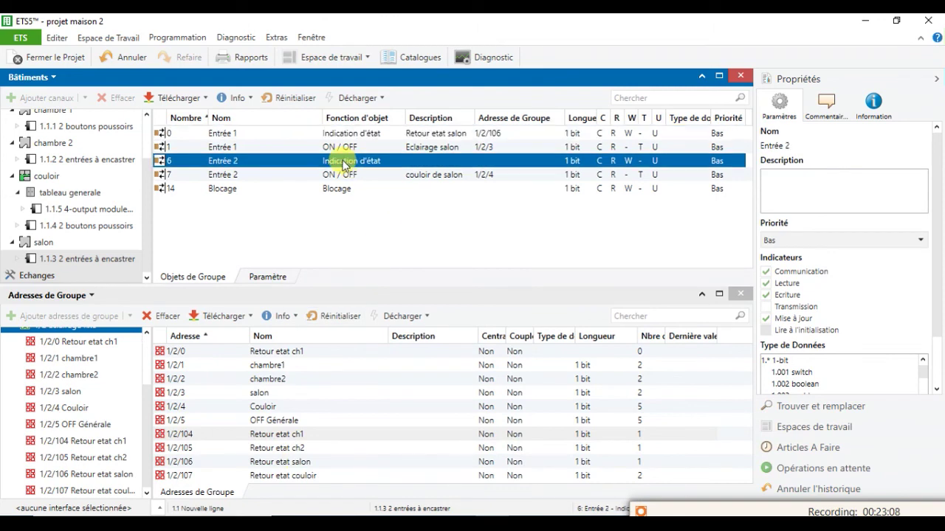
{"action": "left_click_drag", "start_coordinate": [344, 172], "coordinate": [314, 478]}
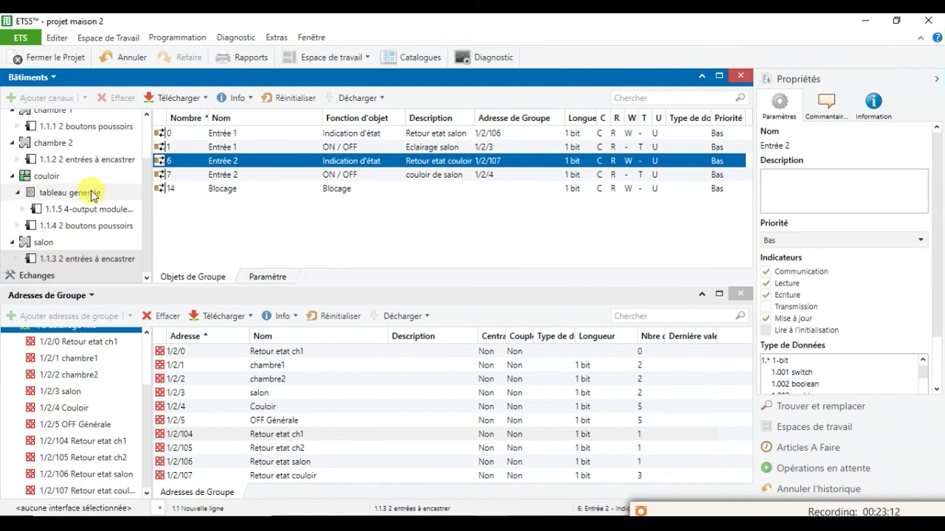
Step: Link the Indication d'état object of Bouton poussoir 1 on couloir device 1.1.4 to 1/2/107 Retour etat couloir
{"action": "left_click", "coordinate": [98, 229]}
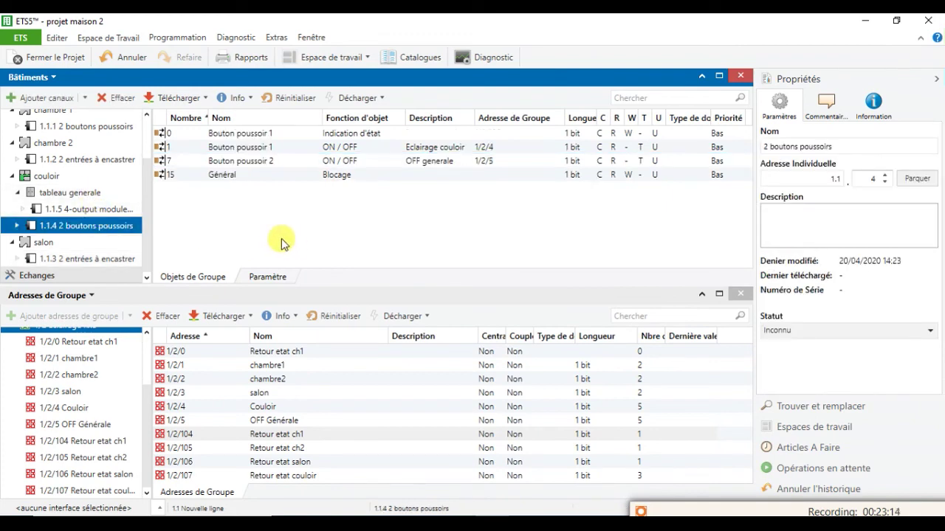
{"action": "left_click", "coordinate": [377, 134]}
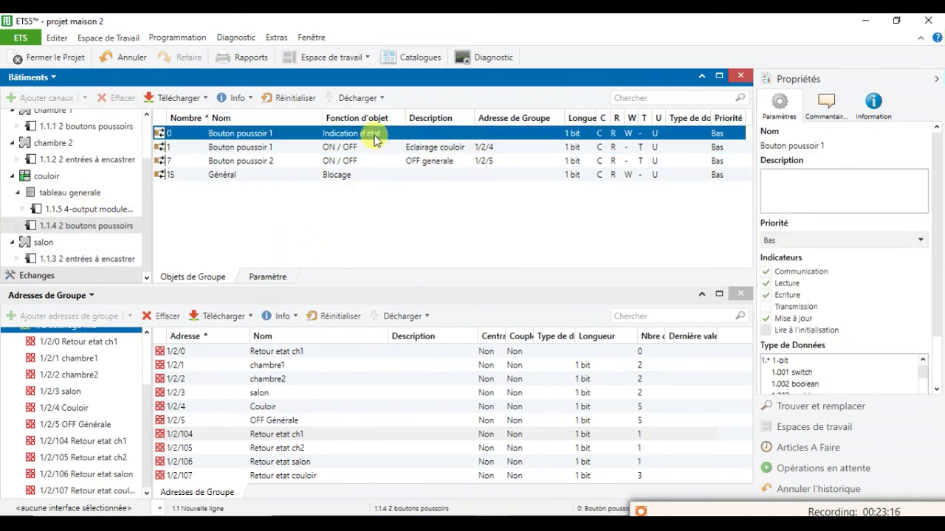
{"action": "left_click_drag", "start_coordinate": [376, 134], "coordinate": [311, 476]}
Step: On 4-output module 1.1.5, link the Status indication of Output 1 to 1/2/104 Retour etat ch1 and Output 2 to 1/2/105 Retour etat ch2
{"action": "left_click", "coordinate": [115, 209]}
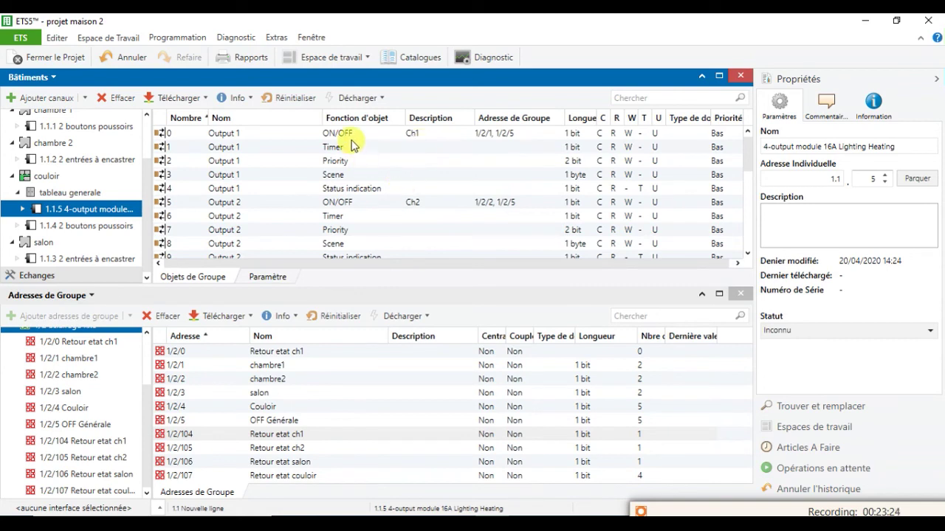
{"action": "left_click", "coordinate": [375, 189]}
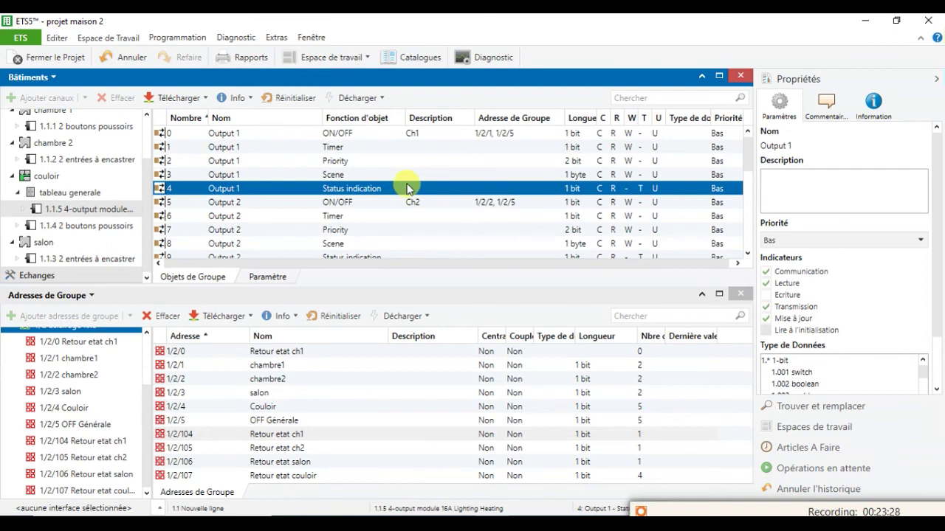
{"action": "left_click_drag", "start_coordinate": [406, 188], "coordinate": [302, 439]}
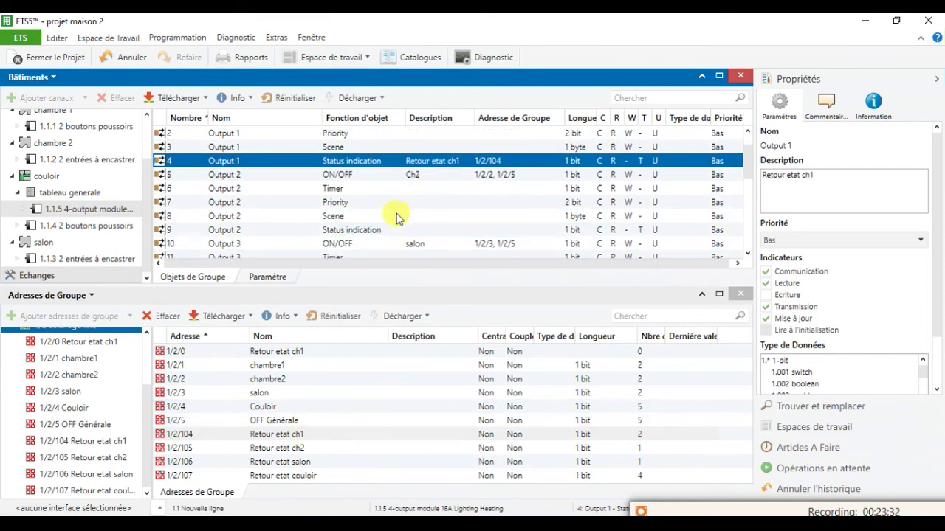
{"action": "left_click", "coordinate": [346, 234]}
{"action": "left_click_drag", "start_coordinate": [347, 235], "coordinate": [295, 447]}
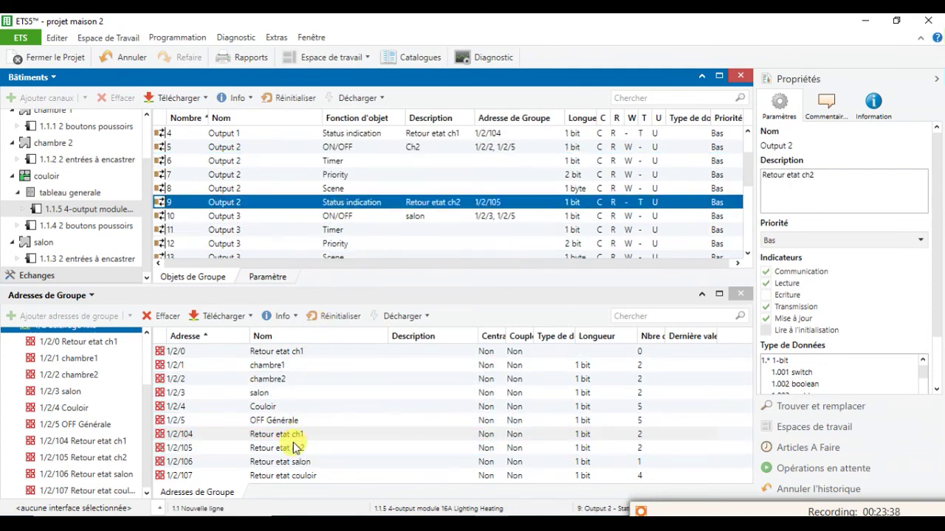
Step: Link the Status indication of Output 3 to 1/2/106 Retour etat salon and of Output 4 to 1/2/107 Retour etat couloir
{"action": "scroll", "coordinate": [386, 231], "scroll_direction": "down", "scroll_amount": 4}
{"action": "scroll", "coordinate": [391, 229], "scroll_direction": "up", "scroll_amount": 3}
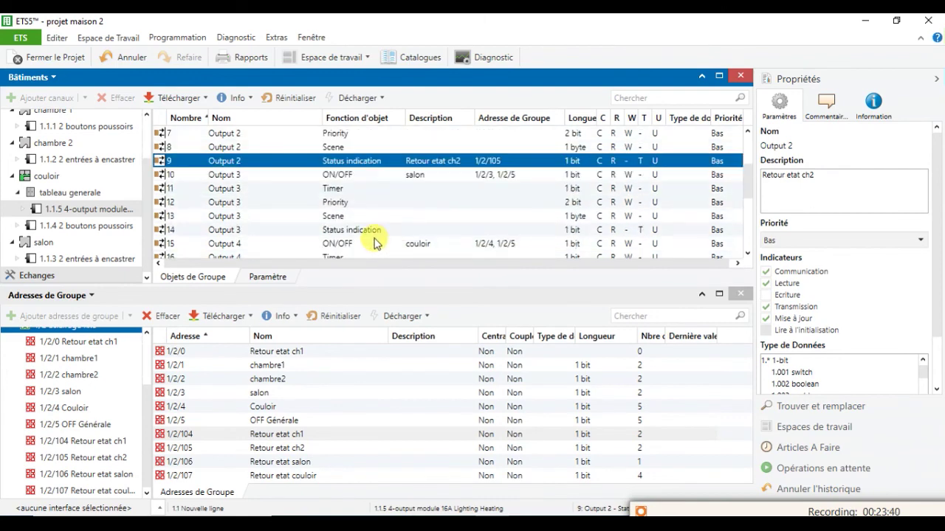
{"action": "left_click", "coordinate": [352, 233]}
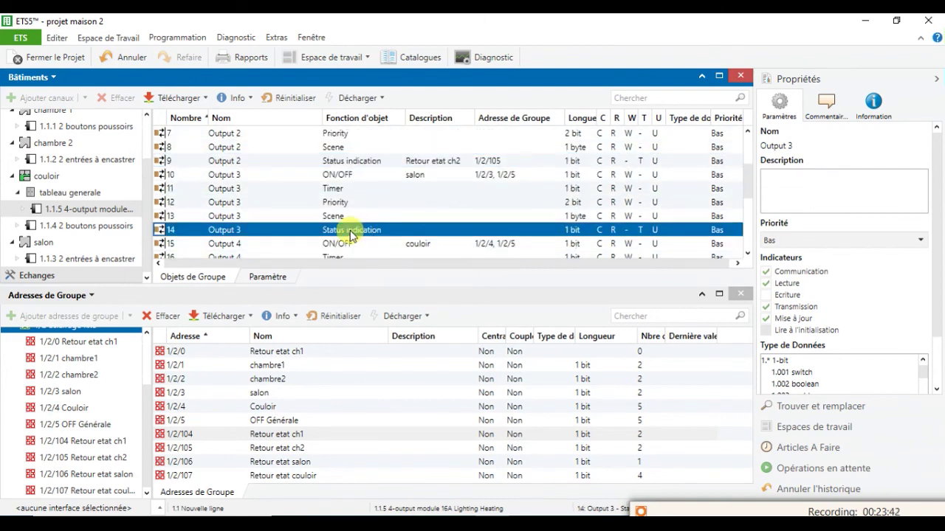
{"action": "left_click_drag", "start_coordinate": [349, 238], "coordinate": [292, 463]}
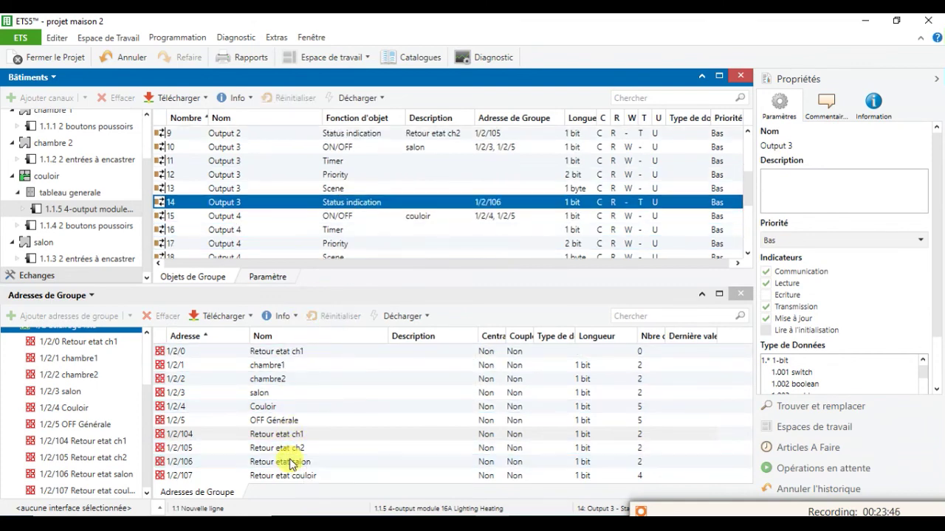
{"action": "scroll", "coordinate": [342, 226], "scroll_direction": "down", "scroll_amount": 4}
{"action": "scroll", "coordinate": [350, 230], "scroll_direction": "up", "scroll_amount": 3}
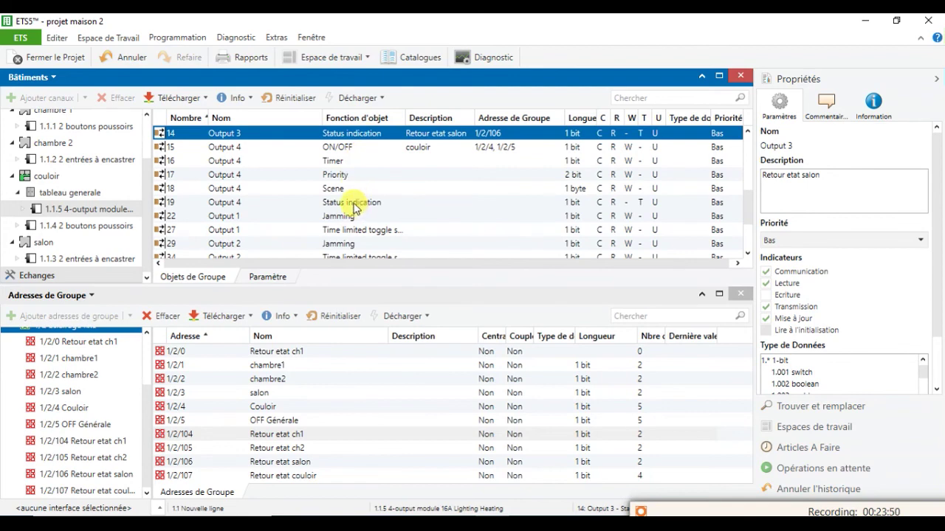
{"action": "left_click", "coordinate": [355, 208]}
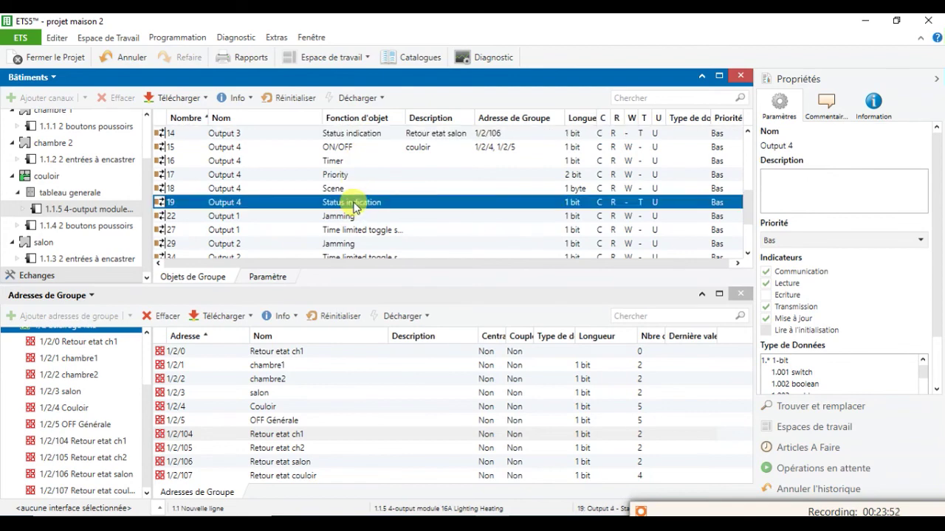
{"action": "left_click_drag", "start_coordinate": [355, 208], "coordinate": [309, 477]}
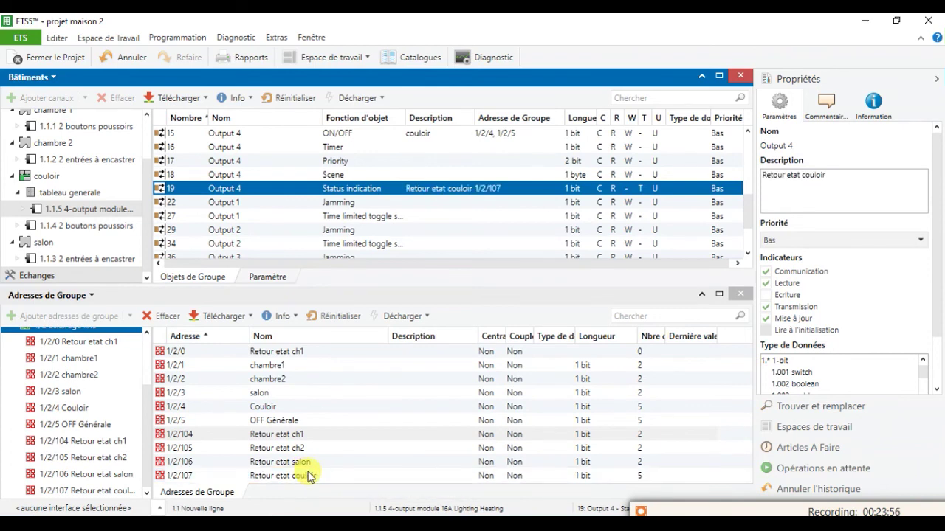
{"action": "left_click", "coordinate": [313, 478]}
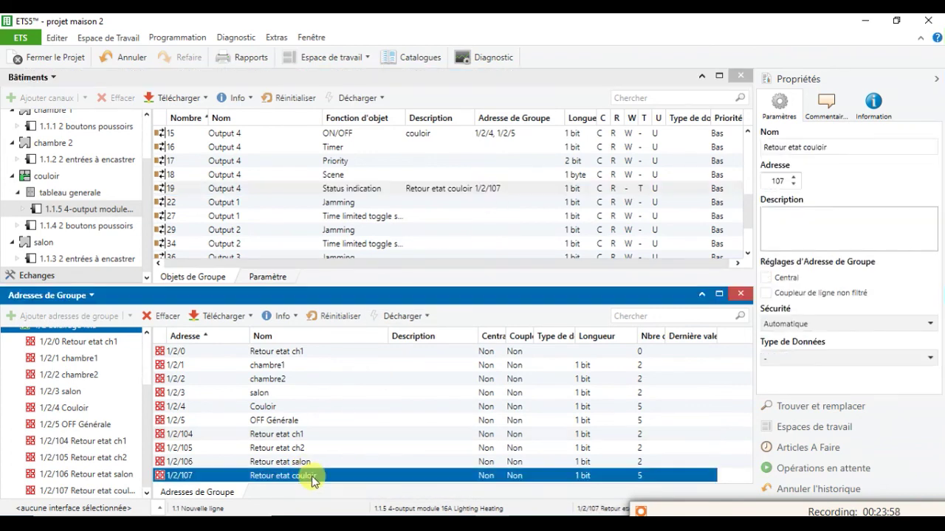
Step: Check the objects associated with group address 1/2/107 Retour etat couloir and return to the 1/2 Eclairage fixe address list
{"action": "double_click", "coordinate": [313, 478]}
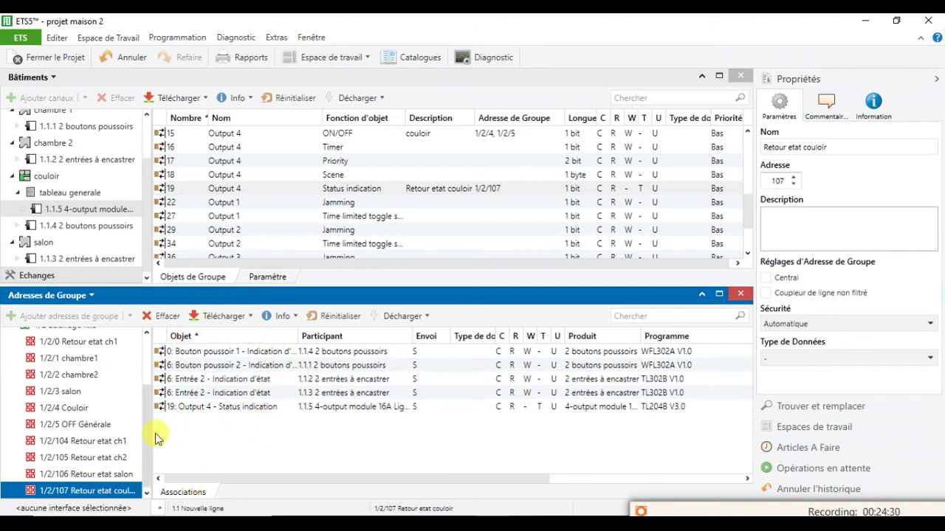
{"action": "scroll", "coordinate": [92, 436], "scroll_direction": "up", "scroll_amount": 3}
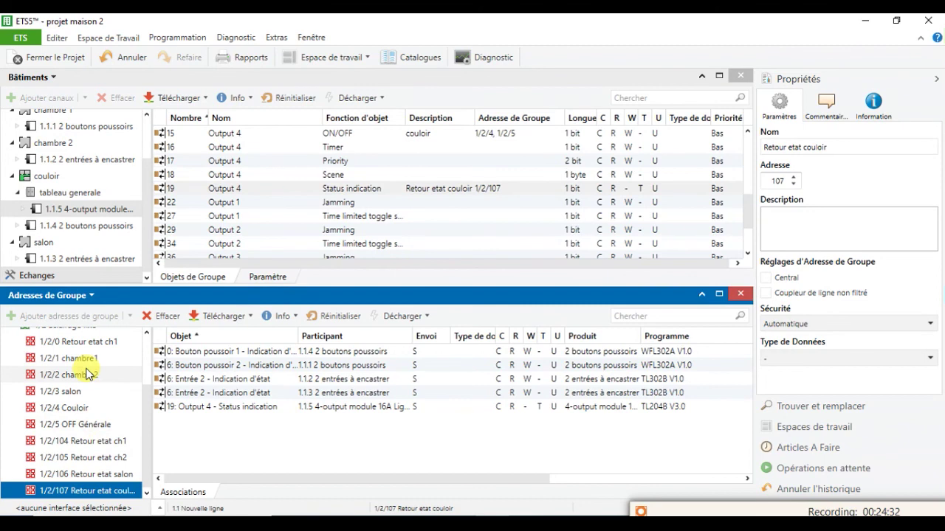
{"action": "left_click", "coordinate": [77, 405]}
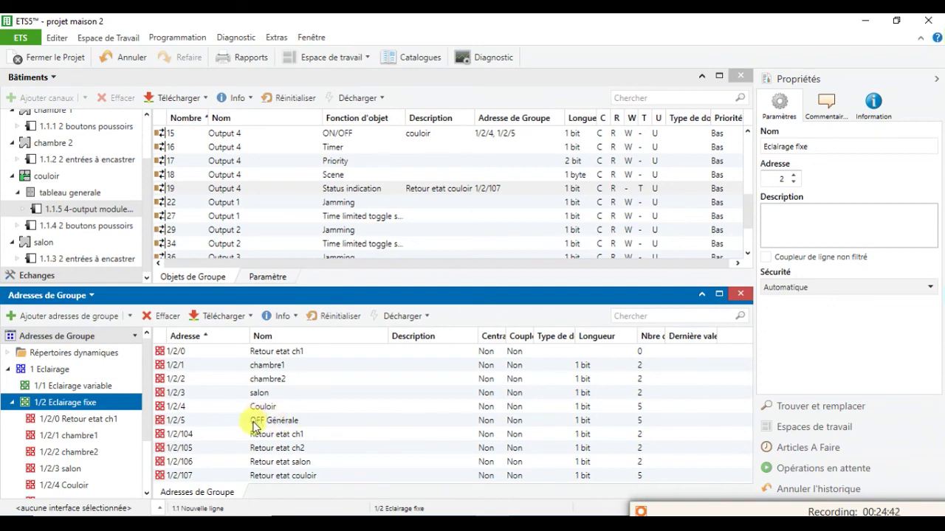
Step: Select group address 1/2/5 OFF Générale and view the available download options without starting a download
{"action": "left_click", "coordinate": [275, 424]}
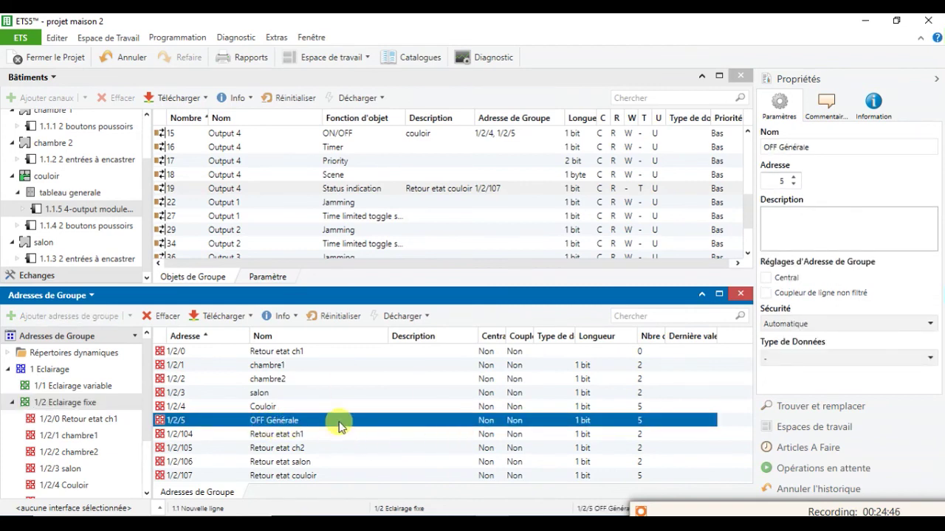
{"action": "left_click", "coordinate": [221, 315]}
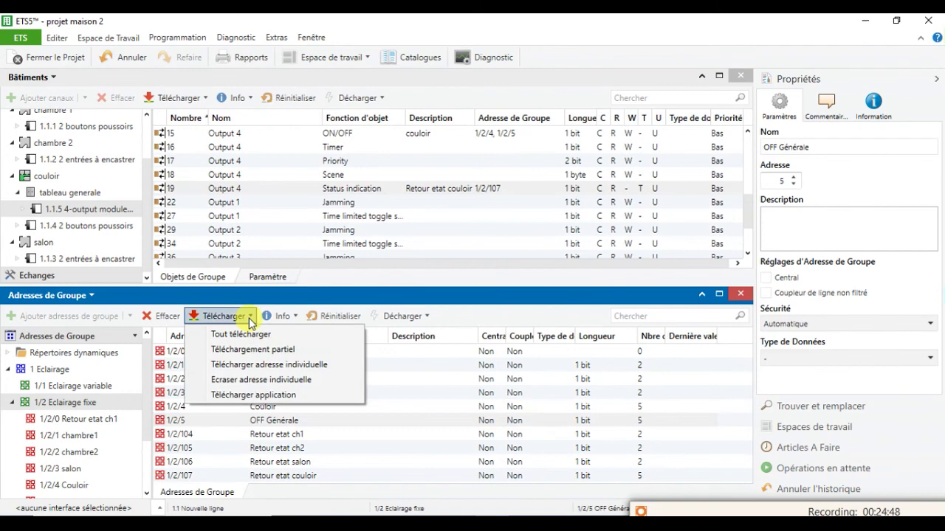
{"action": "left_click", "coordinate": [458, 301]}
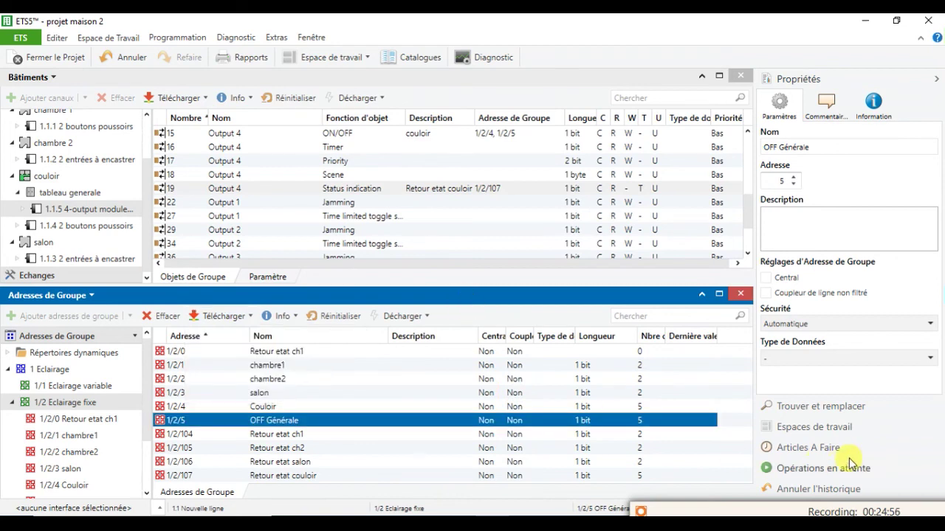